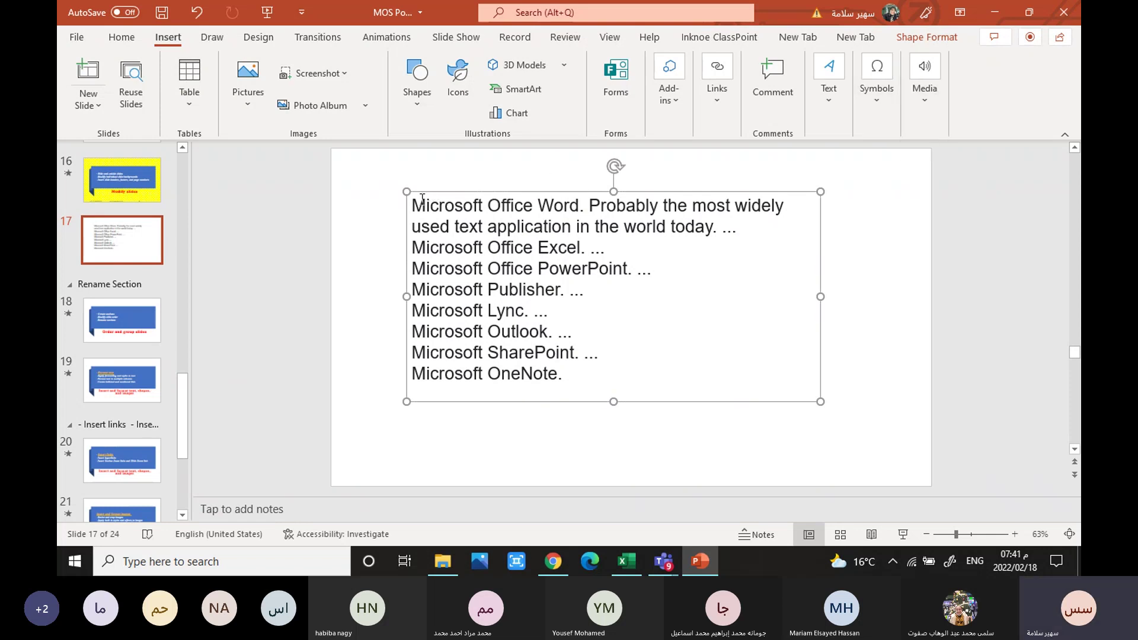
Step: Change the font of the whole Microsoft applications list on slide 17 to Bodoni MT Black
{"action": "left_click_drag", "start_coordinate": [415, 204], "coordinate": [592, 379]}
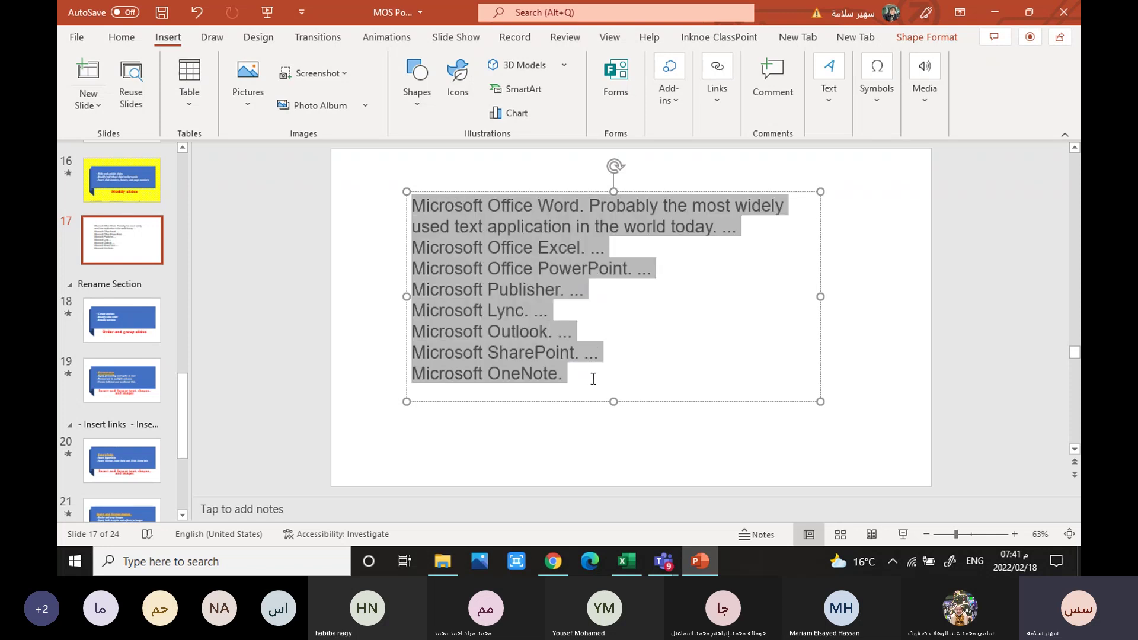
{"action": "left_click", "coordinate": [117, 40]}
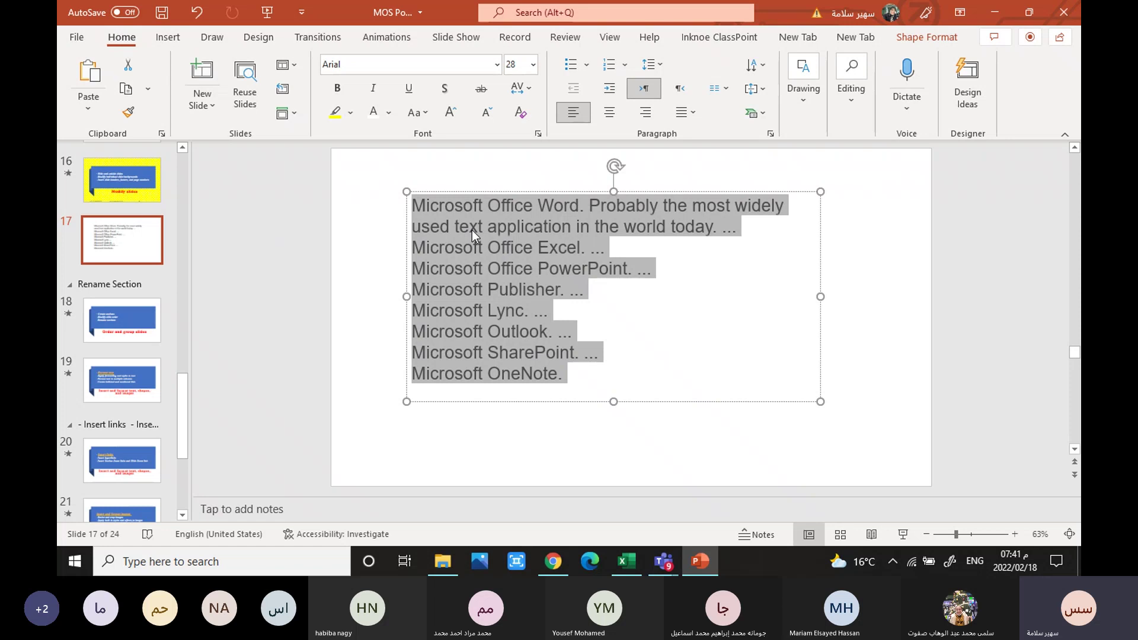
{"action": "scroll", "coordinate": [498, 65], "scroll_direction": "down", "scroll_amount": 1}
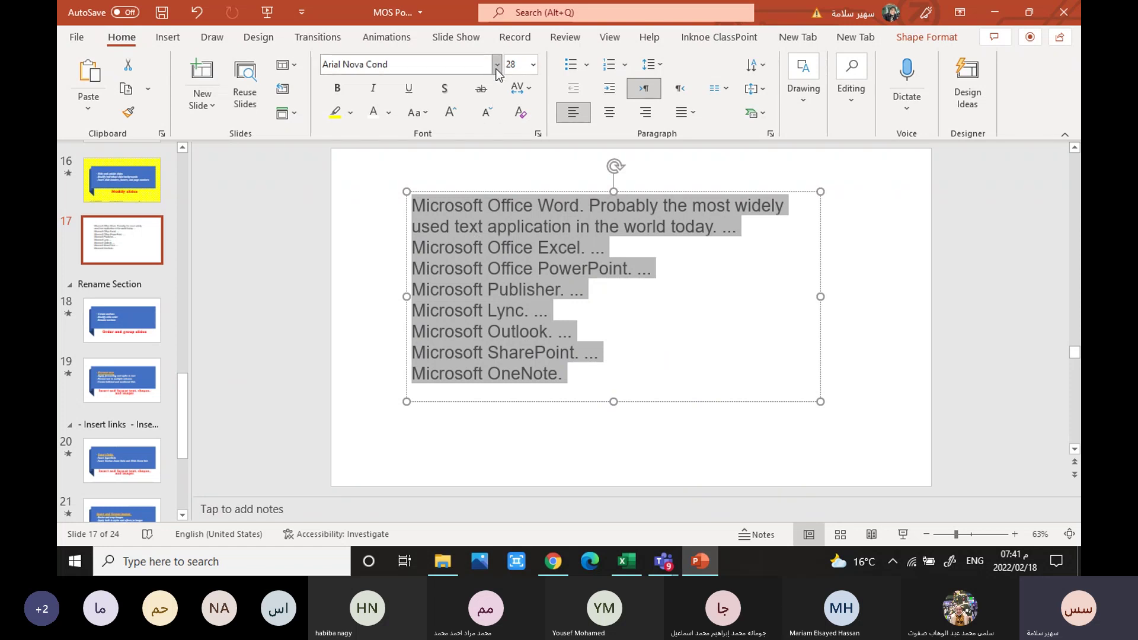
{"action": "left_click", "coordinate": [497, 65]}
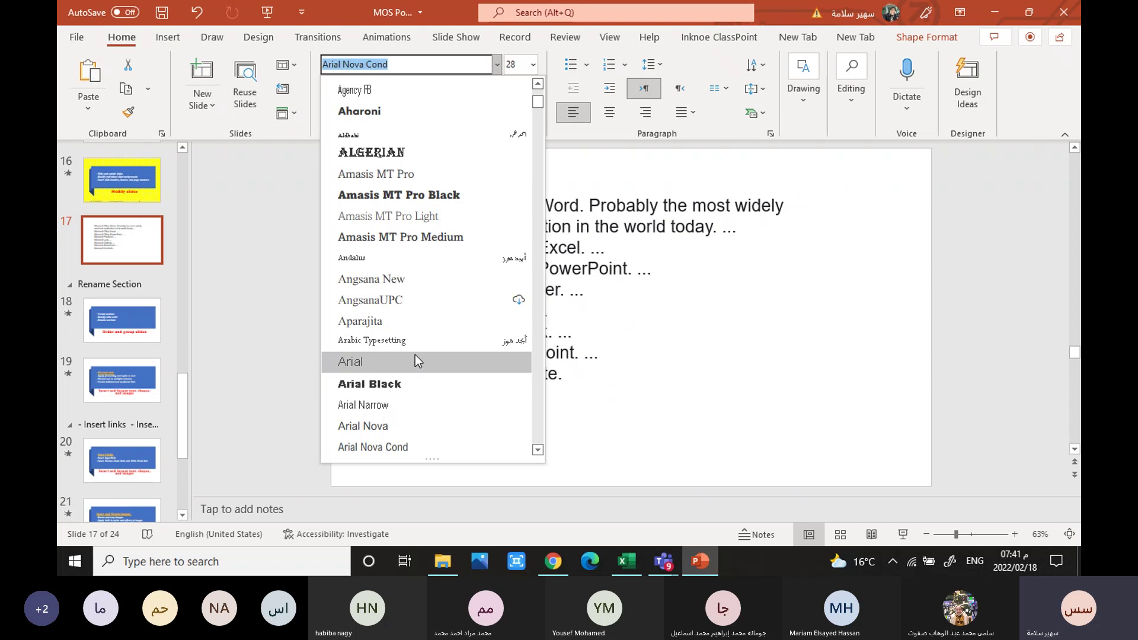
{"action": "left_click_drag", "start_coordinate": [538, 104], "coordinate": [540, 122]}
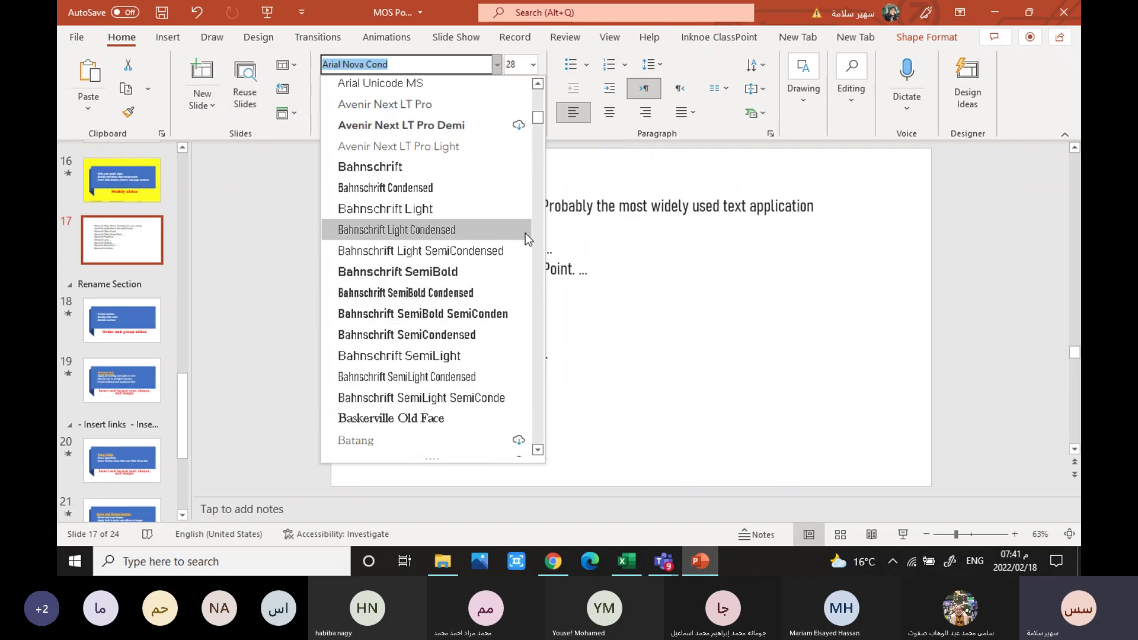
{"action": "left_click_drag", "start_coordinate": [537, 121], "coordinate": [538, 135]}
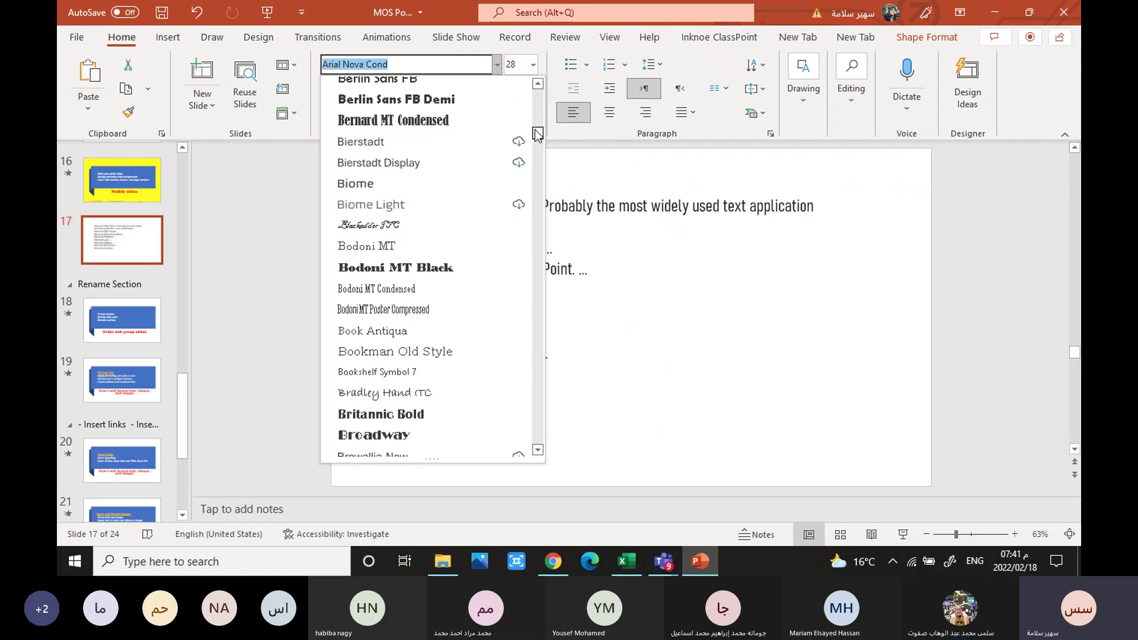
{"action": "left_click", "coordinate": [400, 268]}
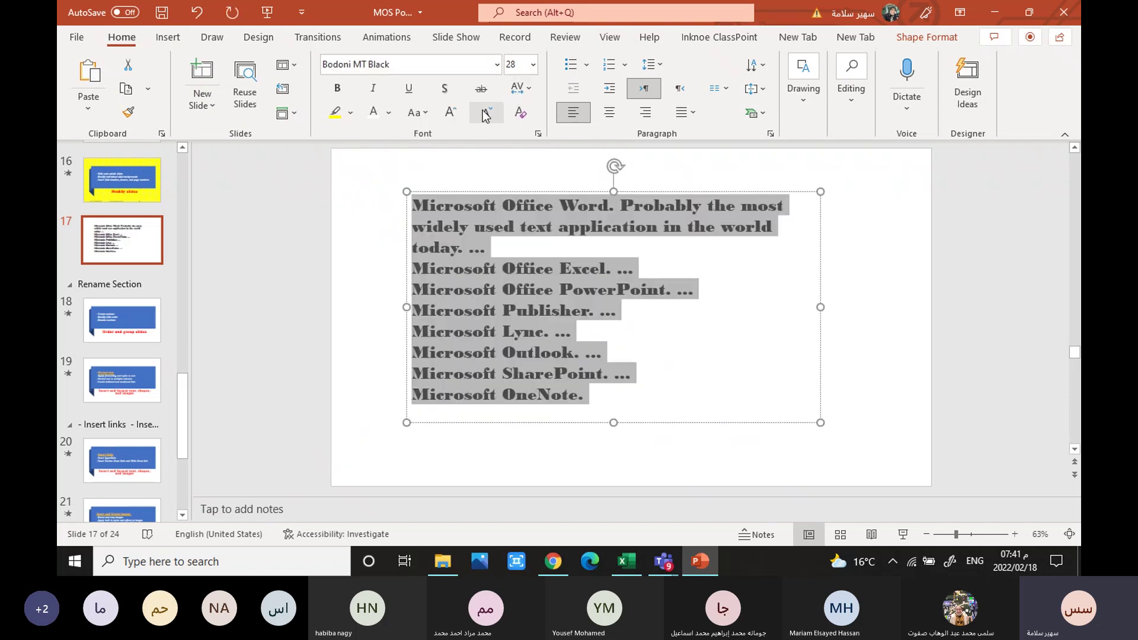
Step: Set the selected list text to font size 25 and make it bold
{"action": "left_click", "coordinate": [533, 65]}
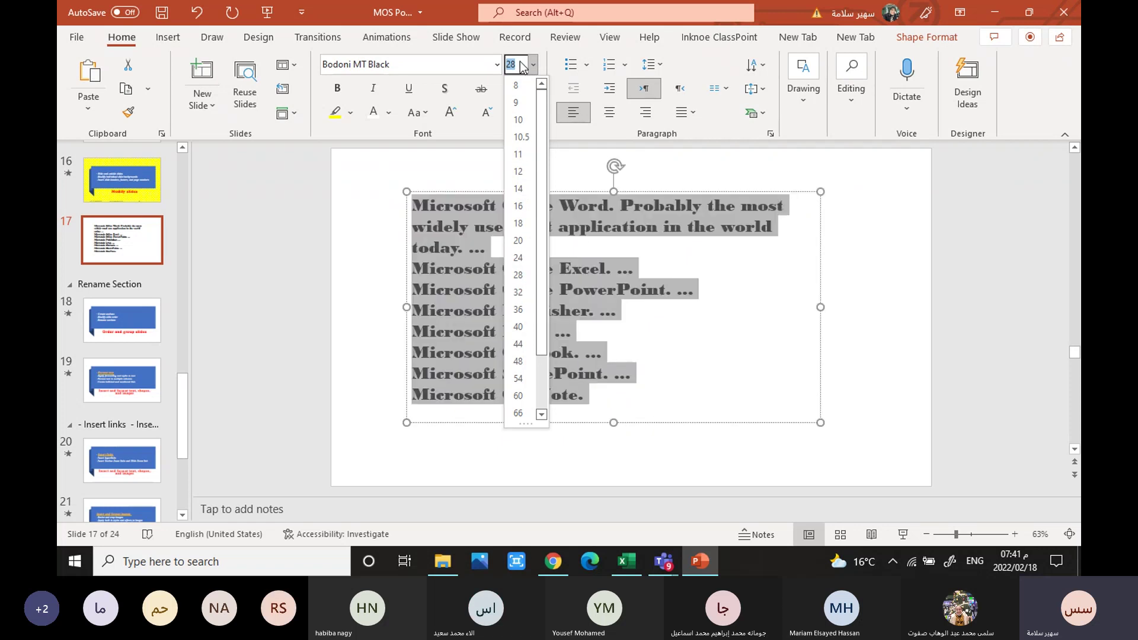
{"action": "type", "text": "25"}
{"action": "key", "text": "Return"}
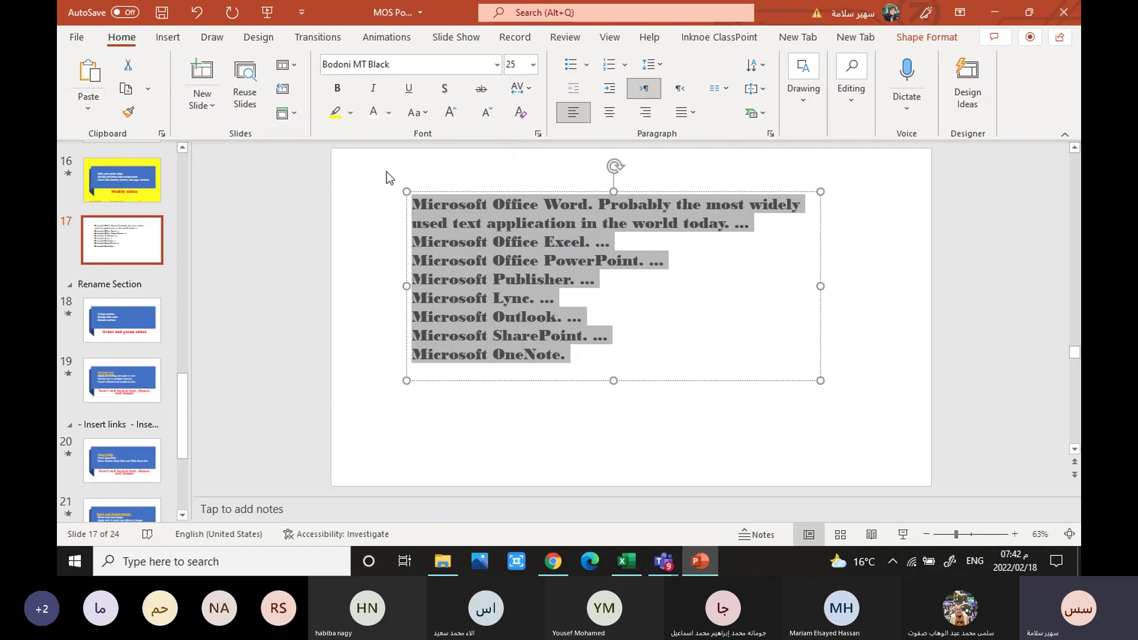
{"action": "left_click", "coordinate": [338, 90]}
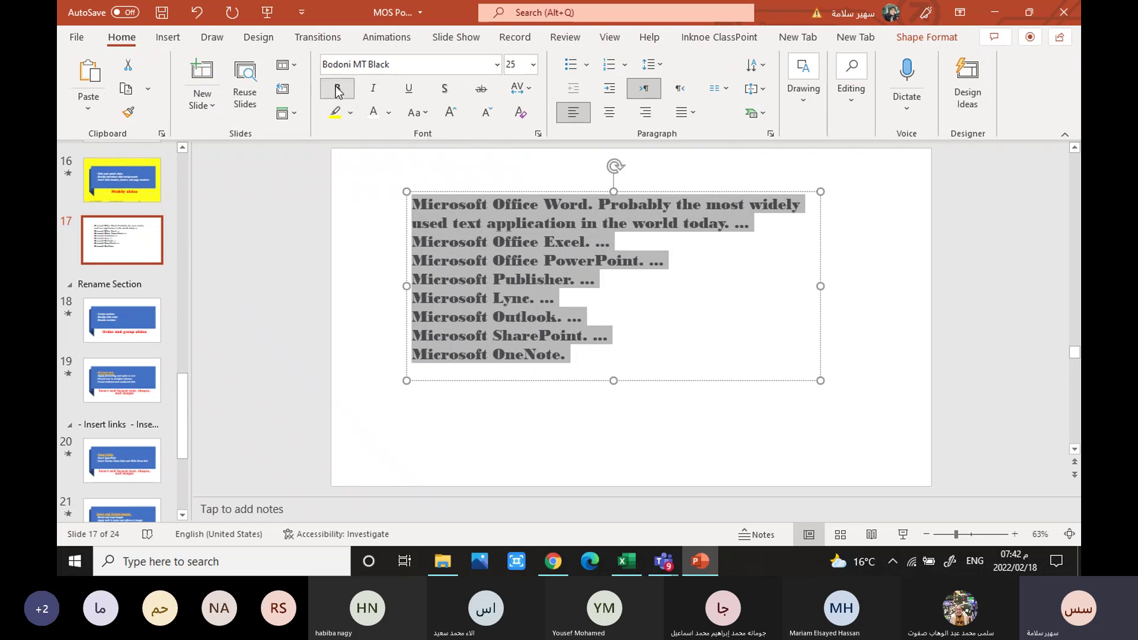
Step: Give the list text italic and shadow formatting, try underlining and remove it again, and highlight the text in turquoise
{"action": "left_click", "coordinate": [374, 90]}
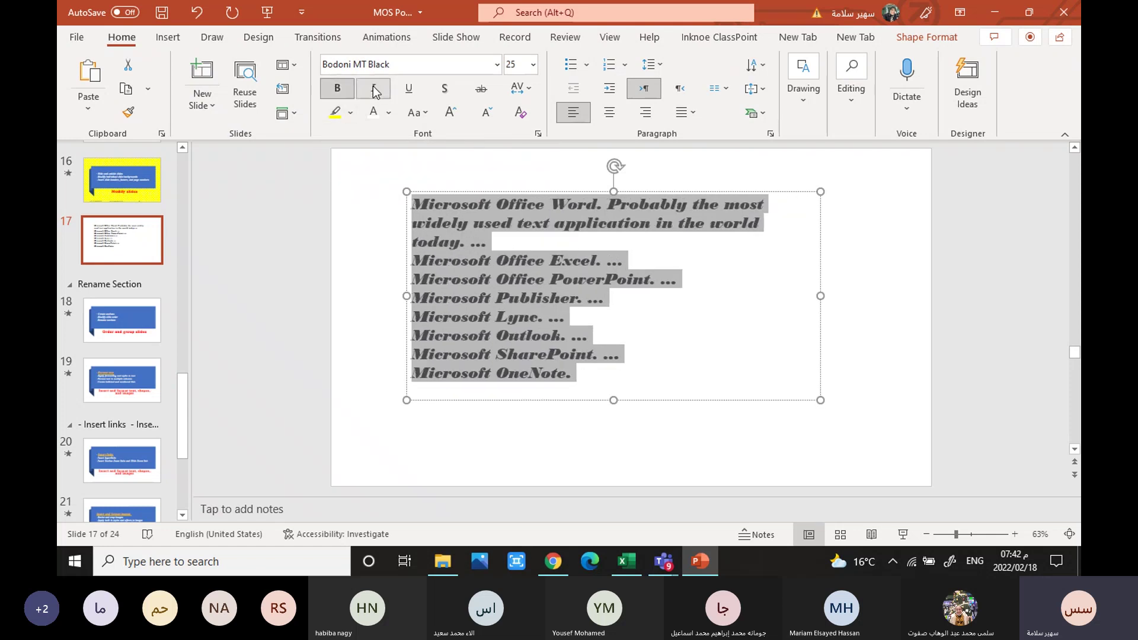
{"action": "left_click", "coordinate": [409, 91]}
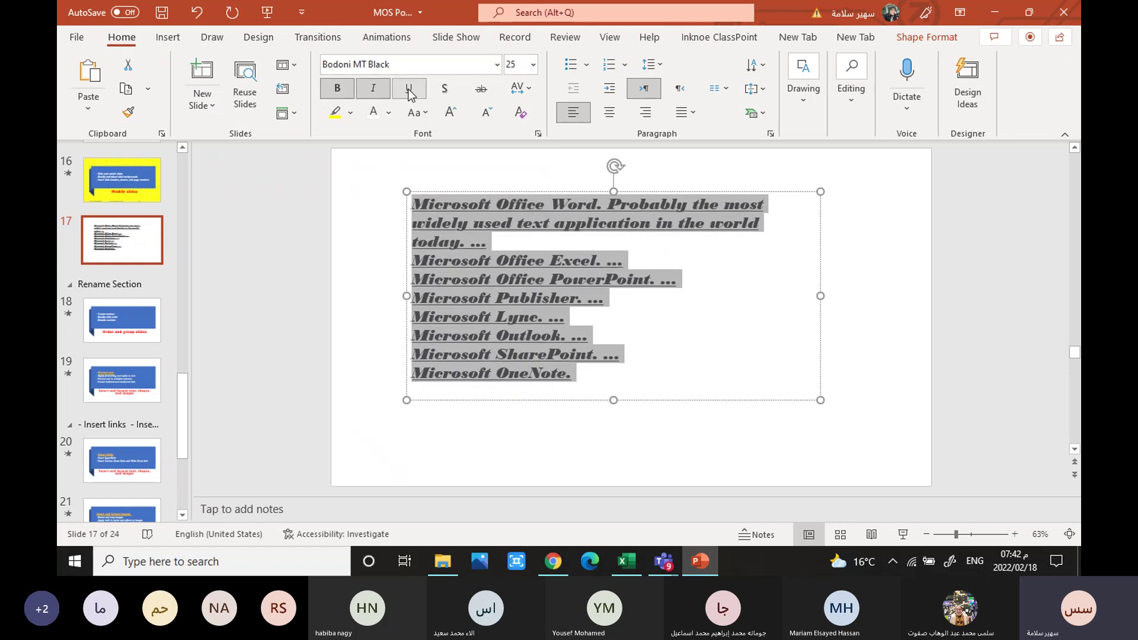
{"action": "left_click", "coordinate": [447, 92]}
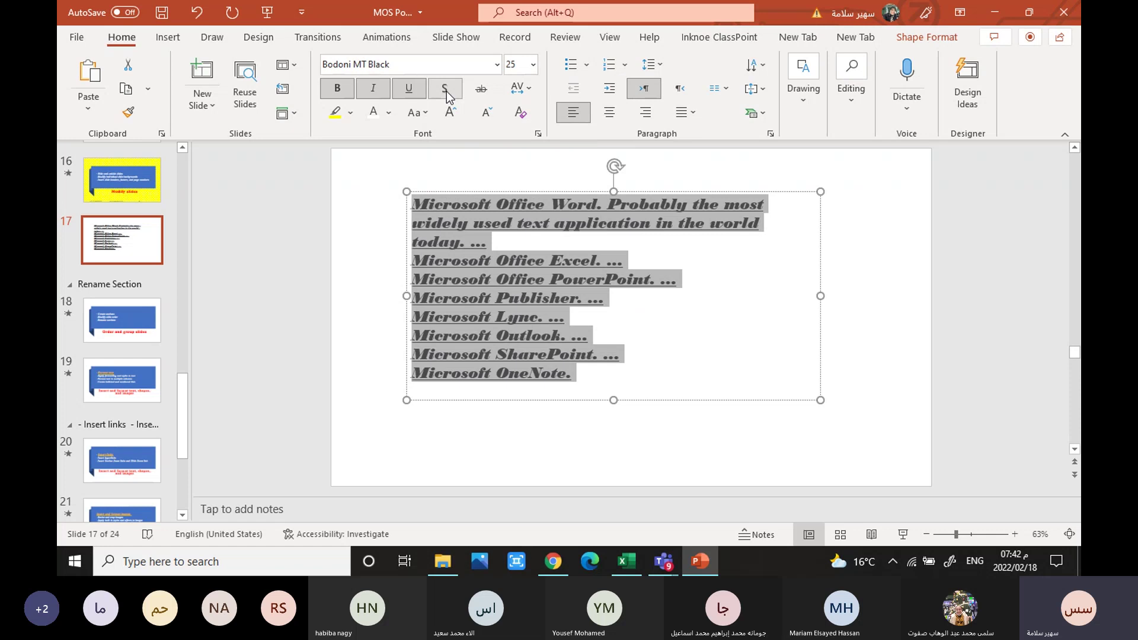
{"action": "left_click", "coordinate": [408, 92]}
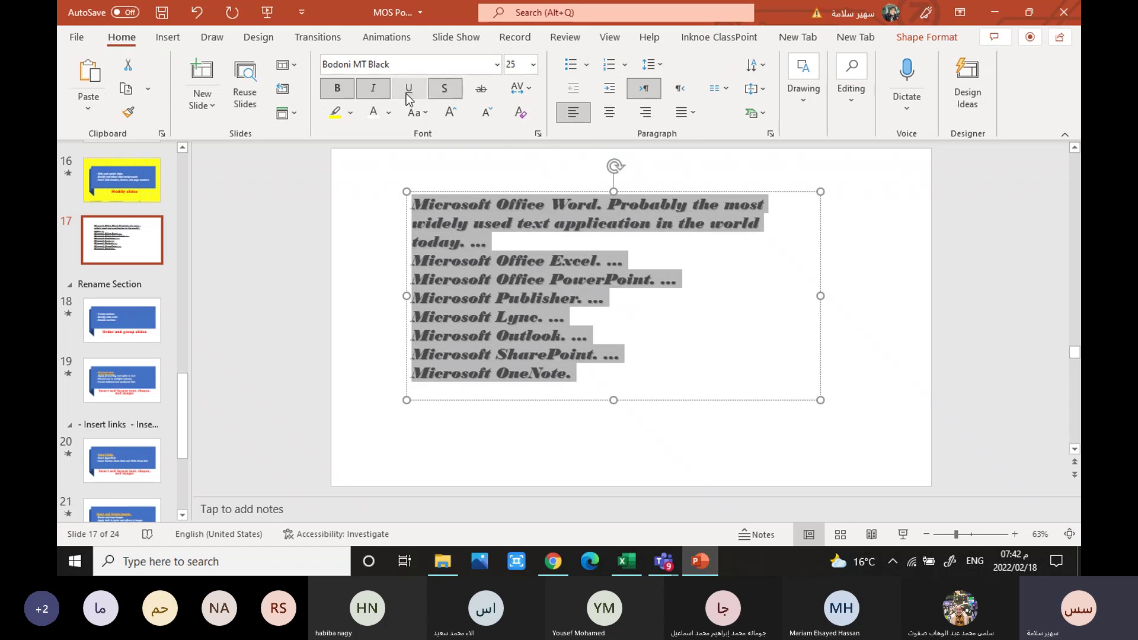
{"action": "left_click", "coordinate": [351, 115]}
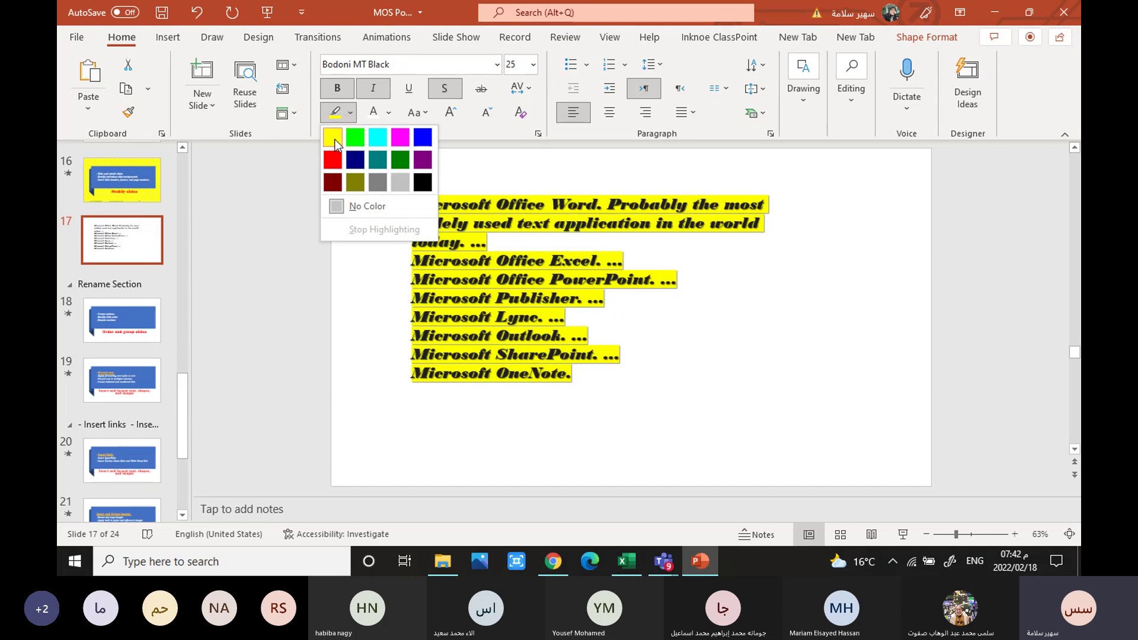
{"action": "left_click", "coordinate": [378, 136]}
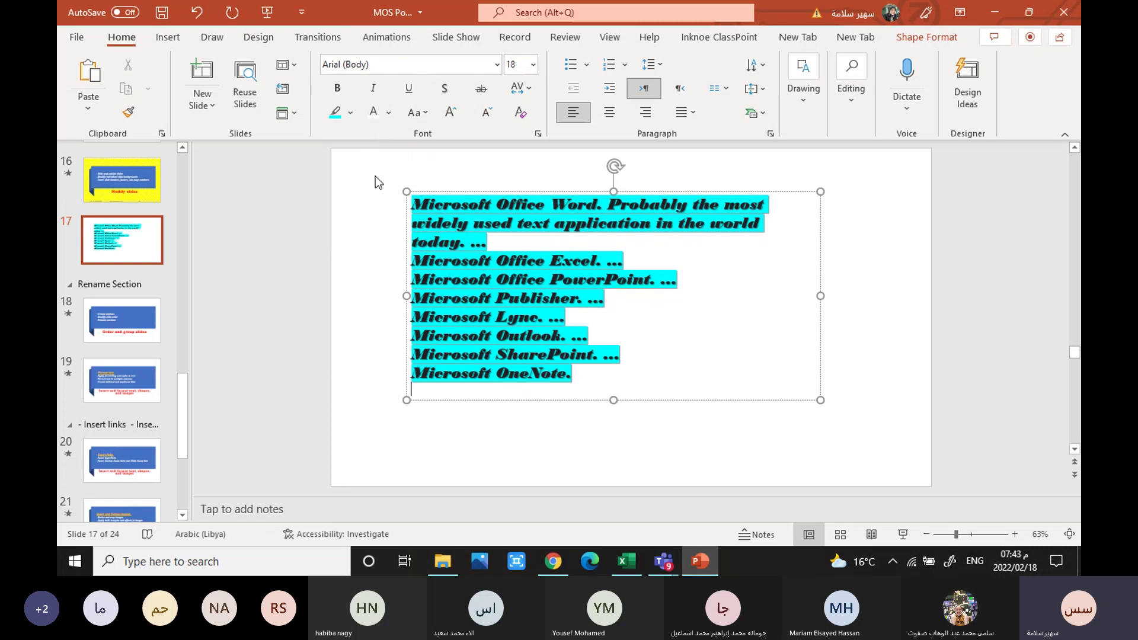
Step: Turn on Equalize Character Height and expand the character spacing by 1.4 pt at the current text position
{"action": "left_click", "coordinate": [538, 137]}
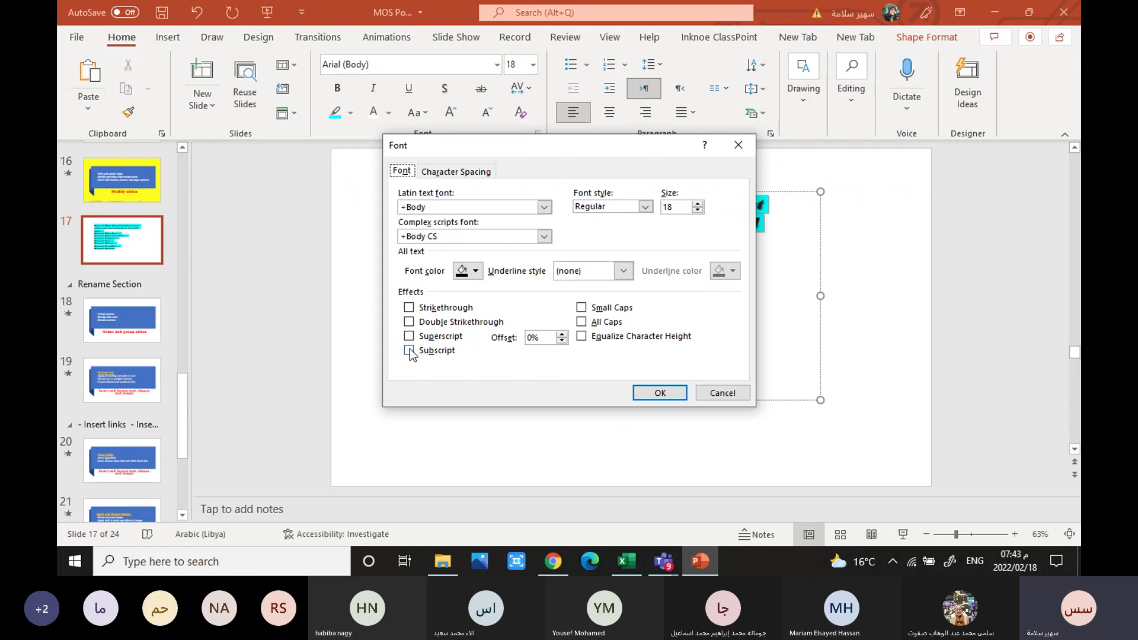
{"action": "left_click", "coordinate": [582, 336]}
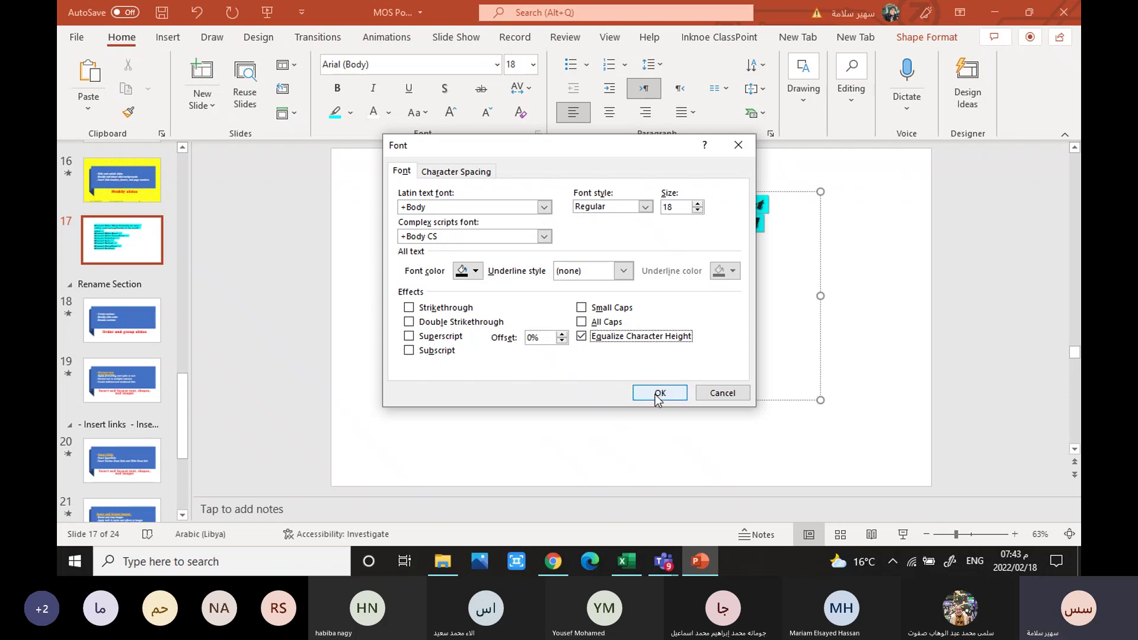
{"action": "left_click", "coordinate": [449, 173]}
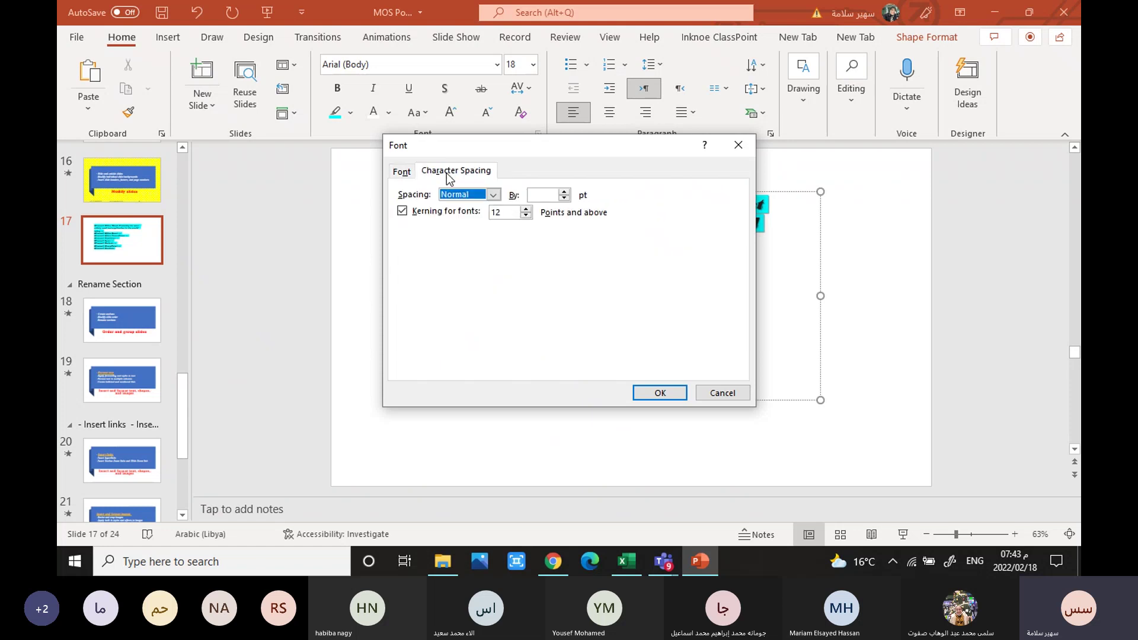
{"action": "left_click", "coordinate": [493, 195]}
{"action": "left_click", "coordinate": [565, 191]}
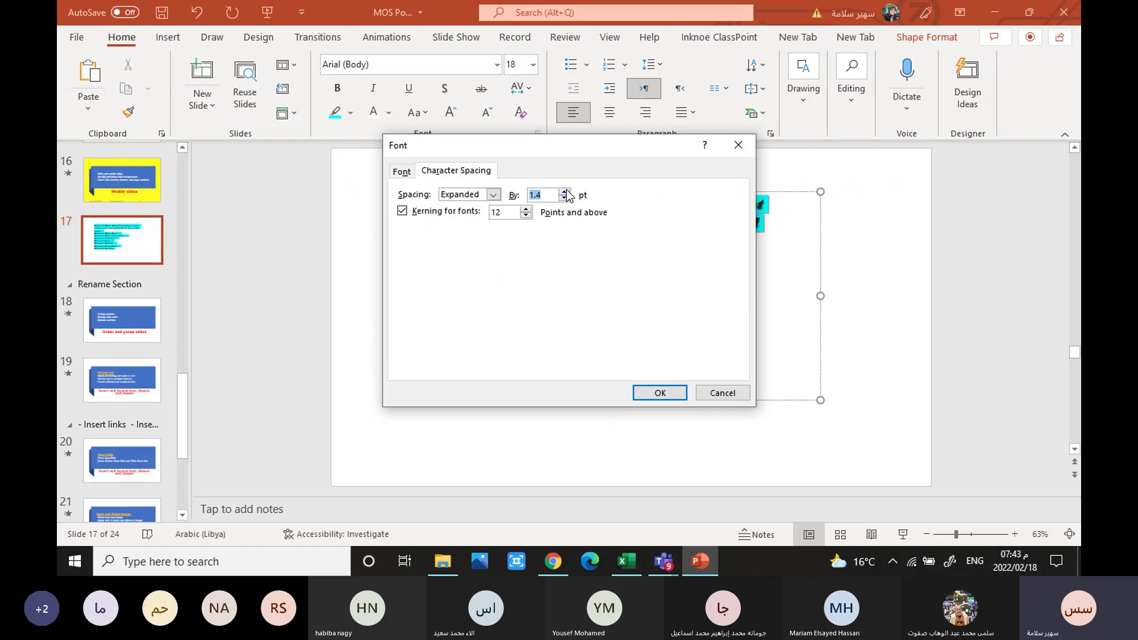
{"action": "left_click", "coordinate": [660, 393]}
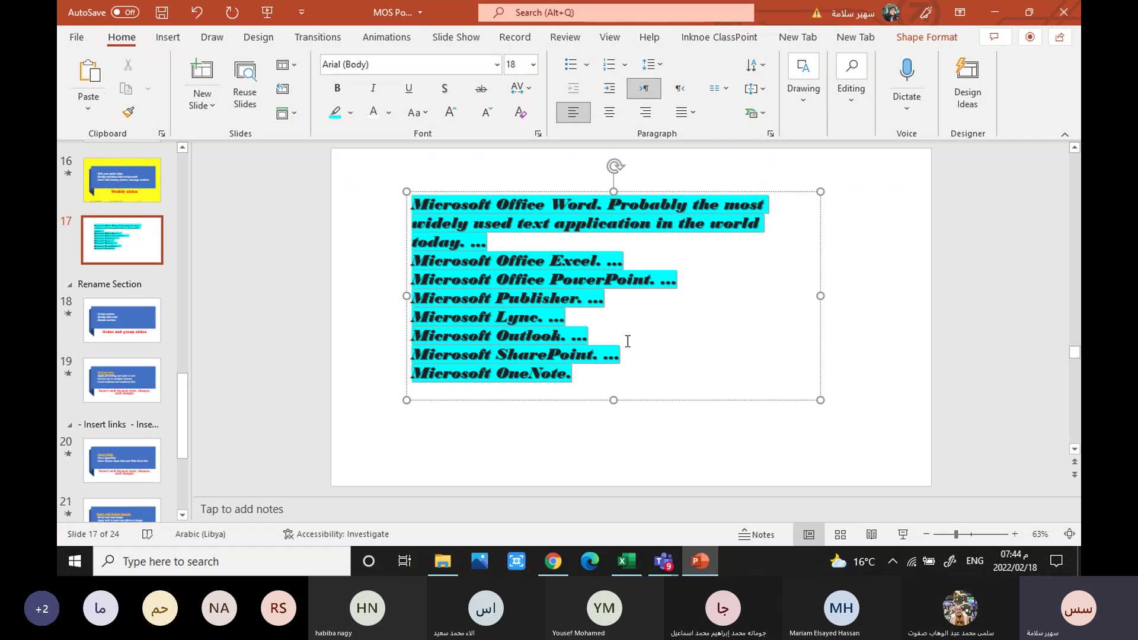
Step: Split the list's text box into multiple right-to-left columns with added spacing between them
{"action": "left_click", "coordinate": [727, 89]}
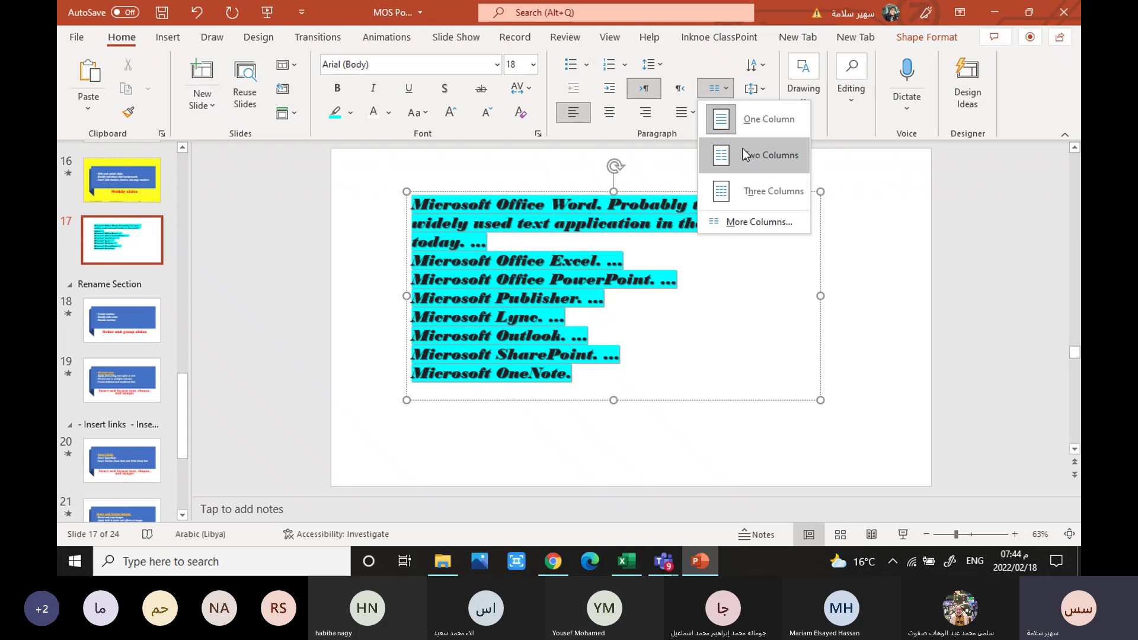
{"action": "left_click", "coordinate": [741, 222]}
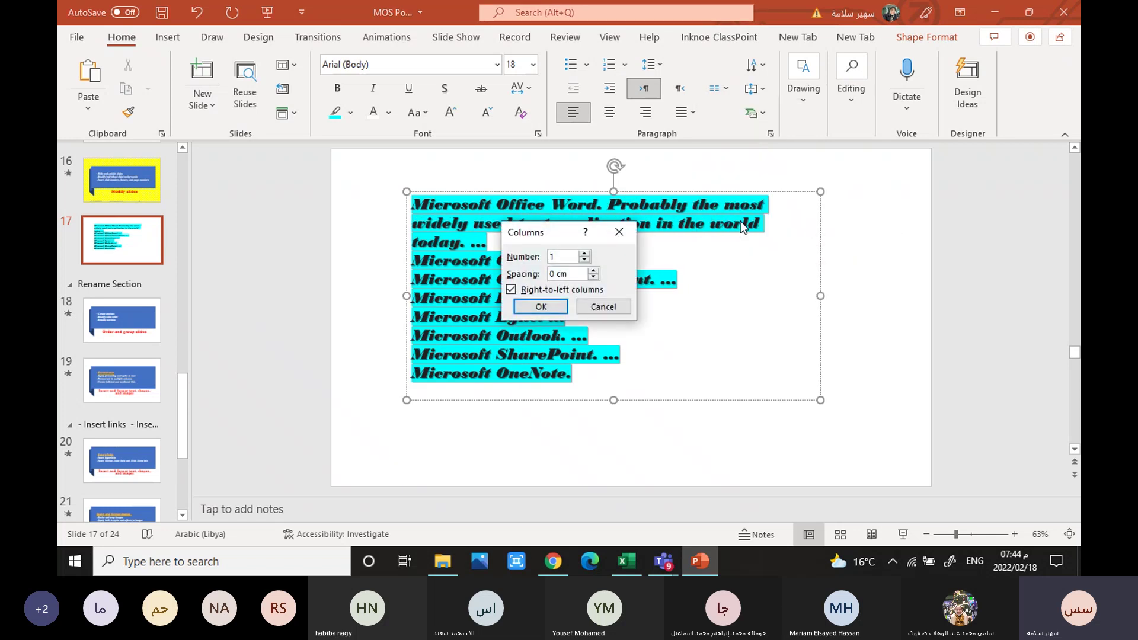
{"action": "left_click", "coordinate": [584, 254]}
{"action": "left_click", "coordinate": [593, 270]}
{"action": "left_click", "coordinate": [540, 307]}
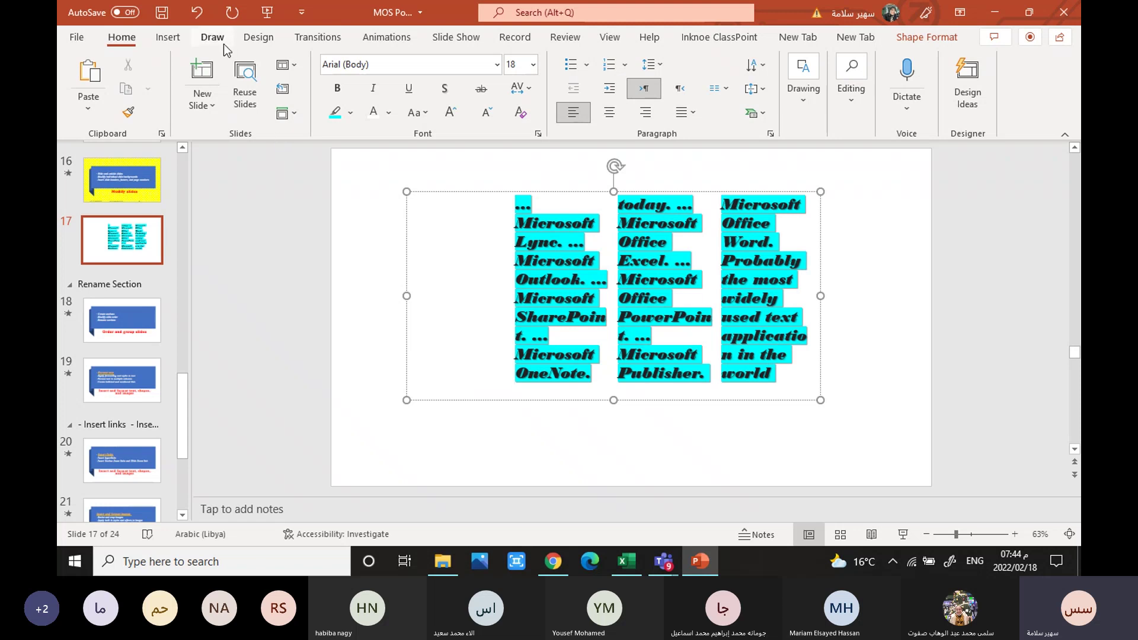
Step: Undo the columns, highlight, shadow, underline and italic changes, keeping the list in bold Bodoni MT Black at size 25
{"action": "left_click", "coordinate": [198, 18]}
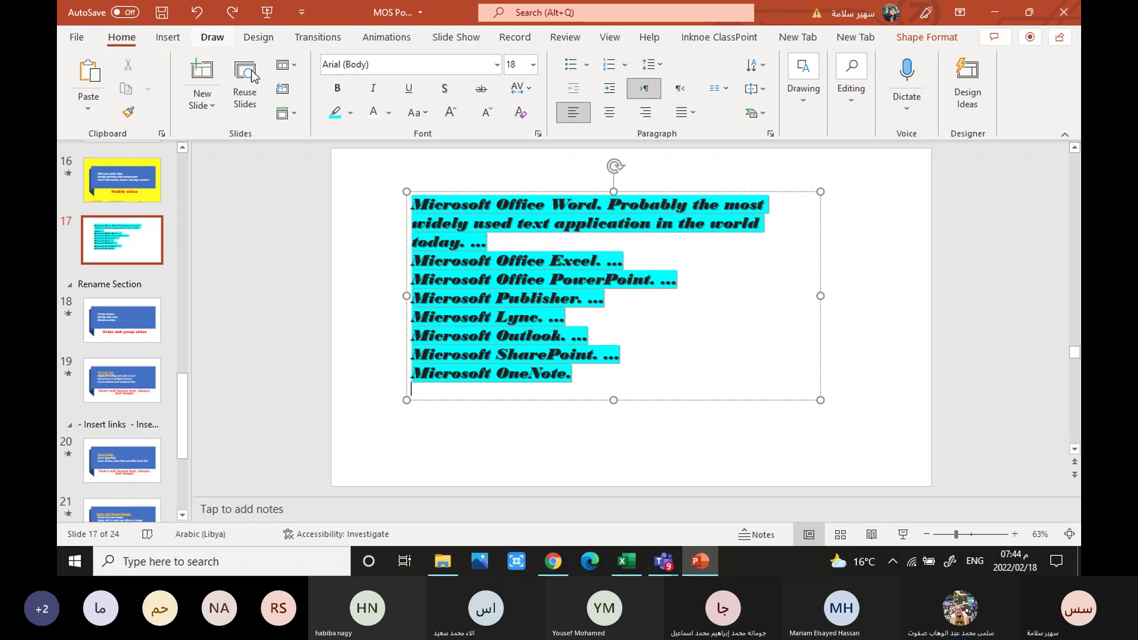
{"action": "left_click", "coordinate": [201, 19]}
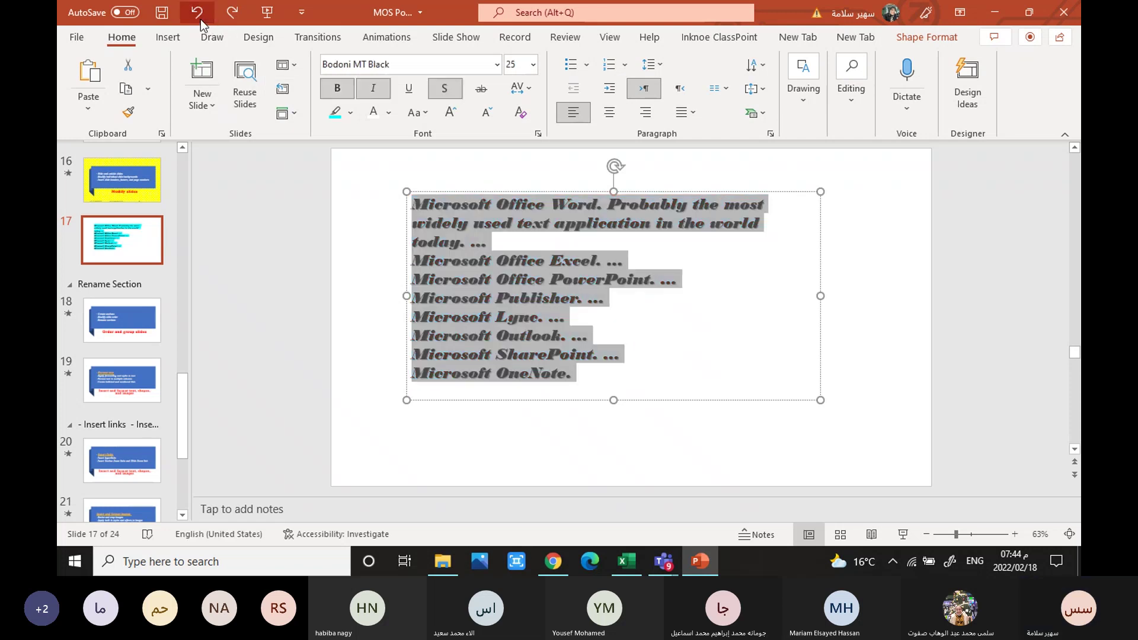
{"action": "left_click", "coordinate": [200, 19]}
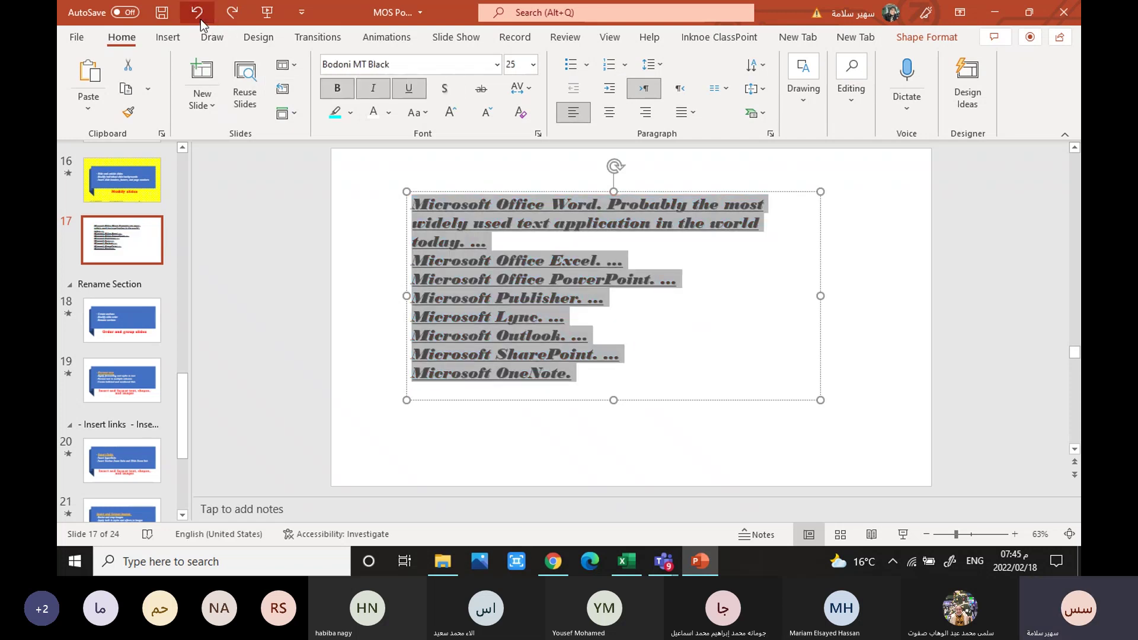
{"action": "left_click", "coordinate": [201, 19]}
{"action": "left_click", "coordinate": [200, 19]}
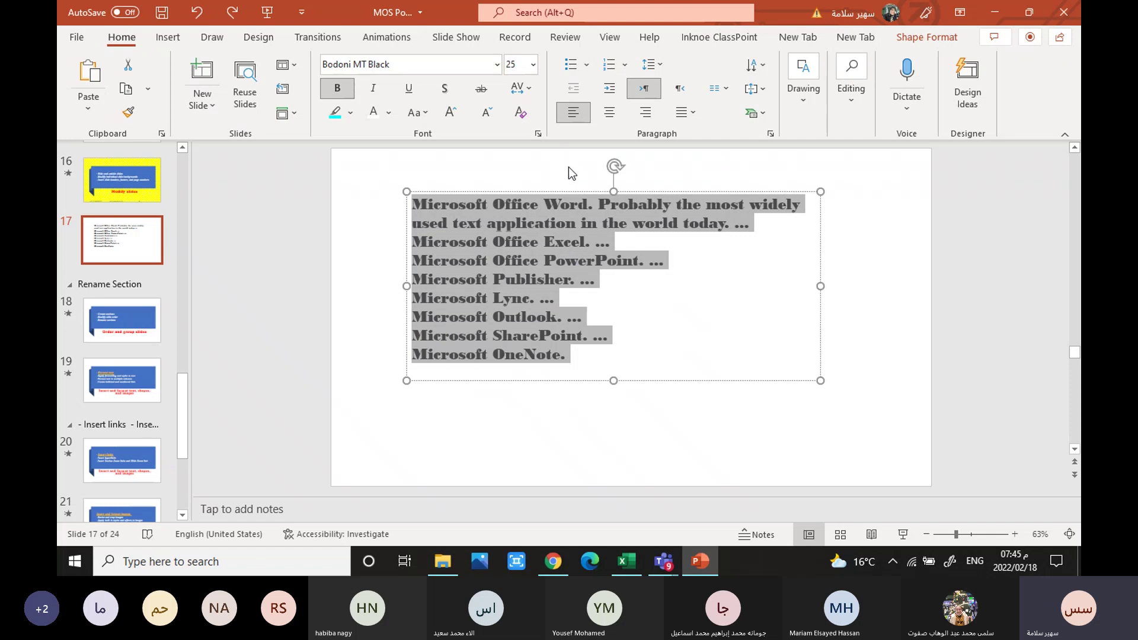
Step: Add hollow square bullets to the list, coloured Dark Red and slightly reduced in size, and deselect the text box
{"action": "left_click", "coordinate": [588, 66]}
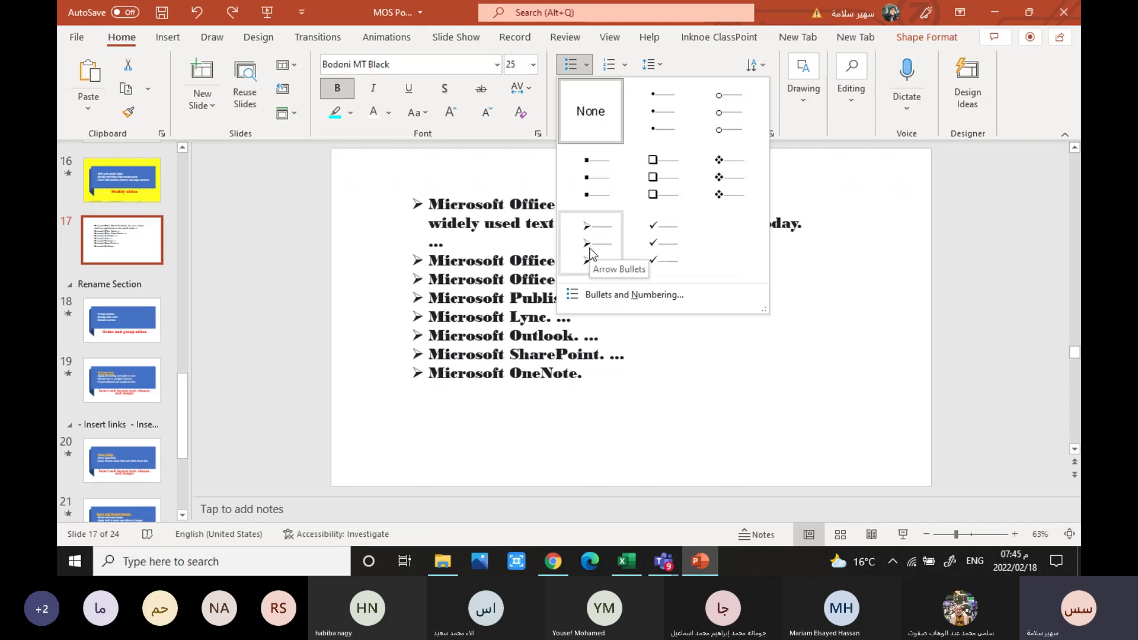
{"action": "left_click", "coordinate": [596, 294]}
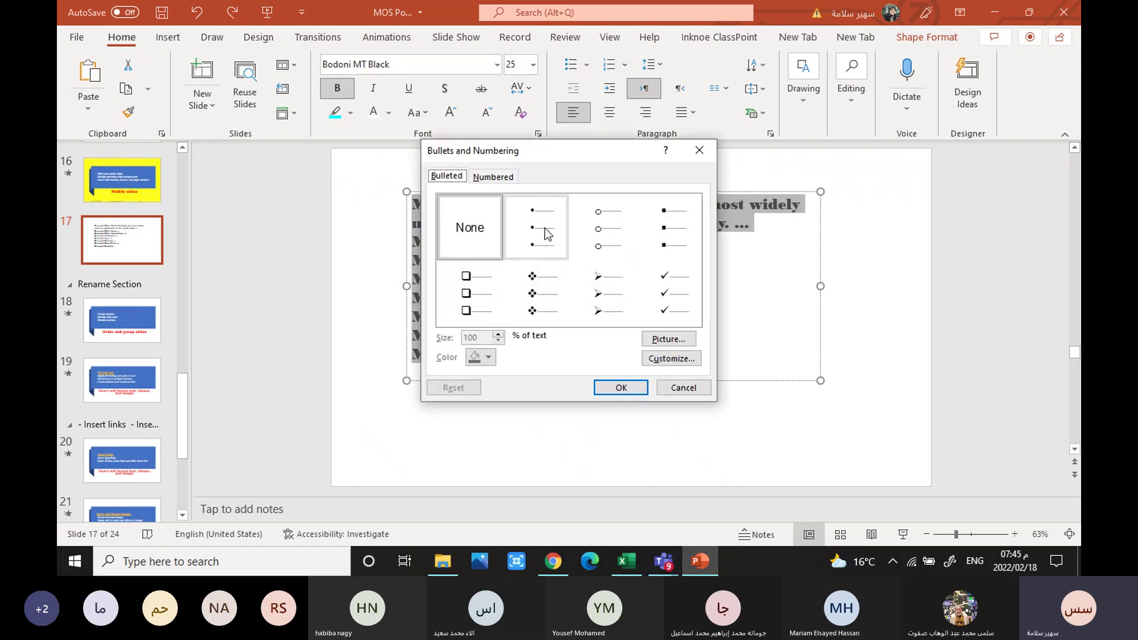
{"action": "left_click", "coordinate": [470, 307]}
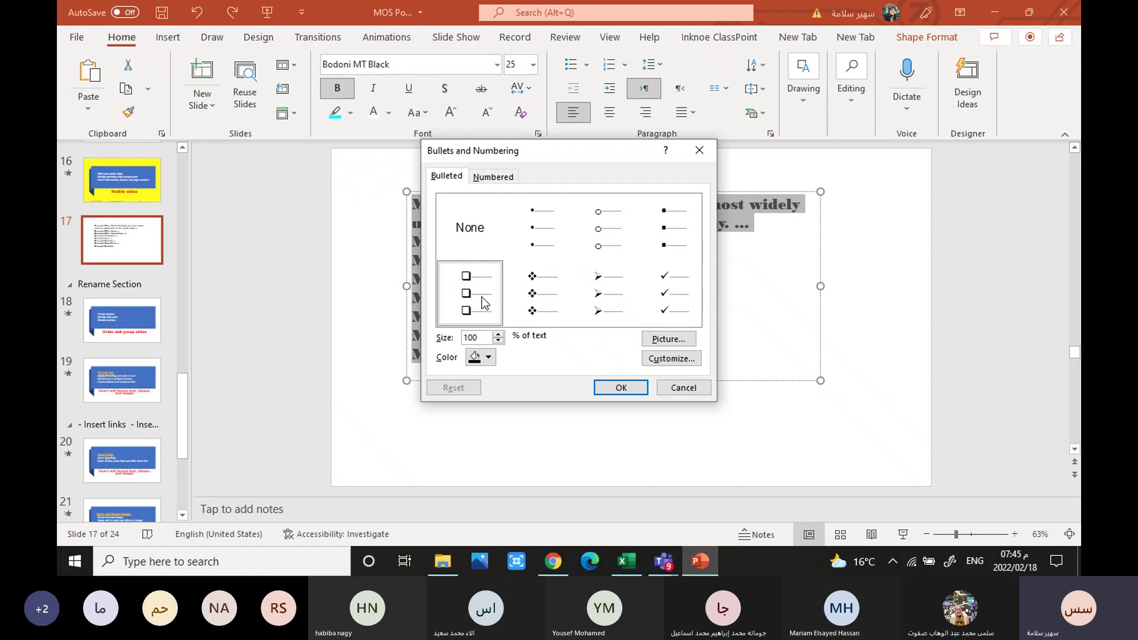
{"action": "left_click", "coordinate": [489, 358]}
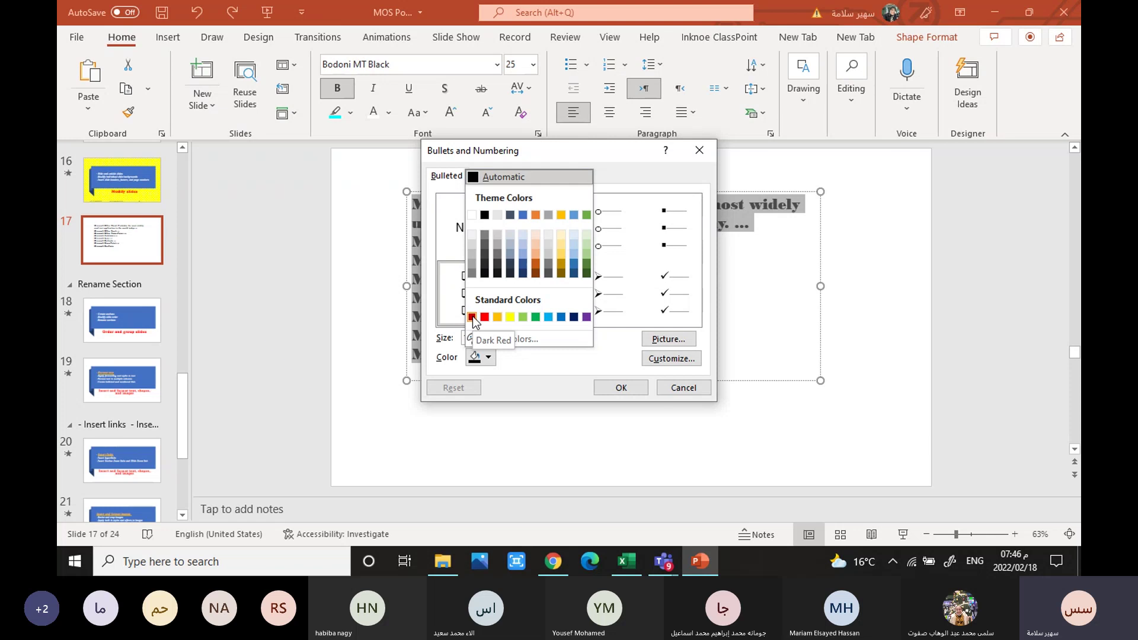
{"action": "left_click", "coordinate": [472, 316]}
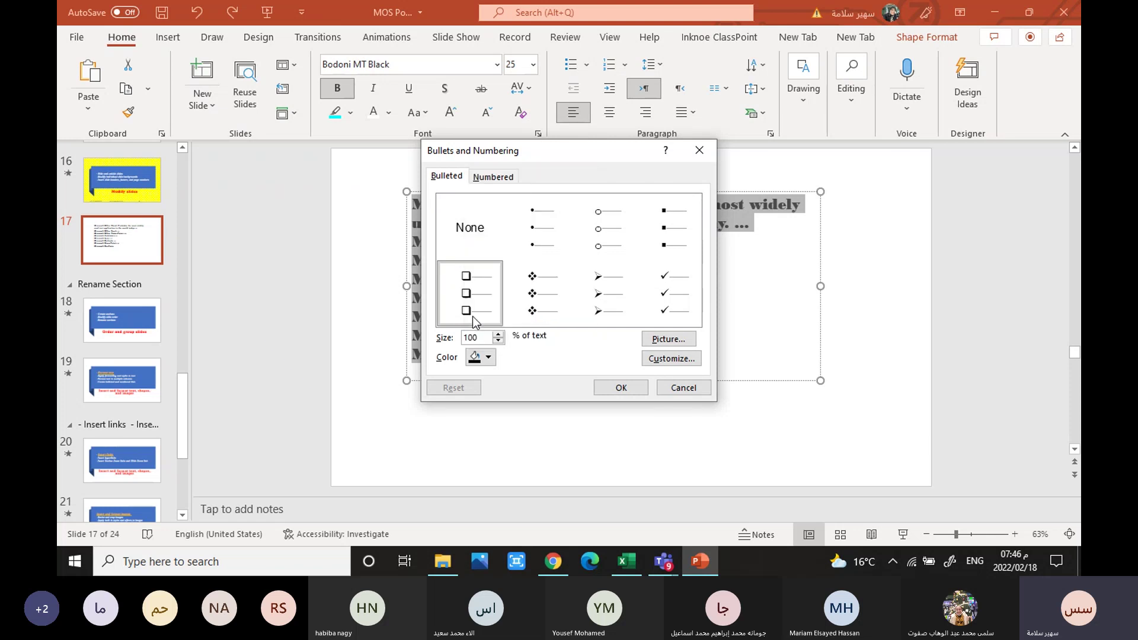
{"action": "left_click", "coordinate": [498, 342]}
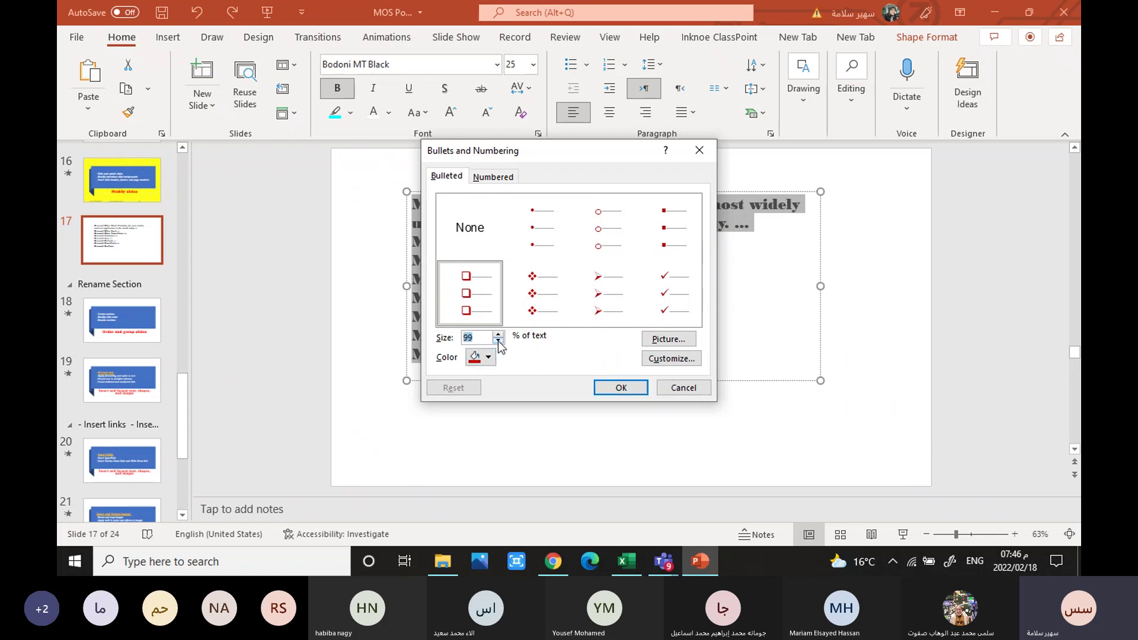
{"action": "left_click", "coordinate": [498, 341]}
{"action": "left_click", "coordinate": [621, 389]}
{"action": "left_click", "coordinate": [366, 290]}
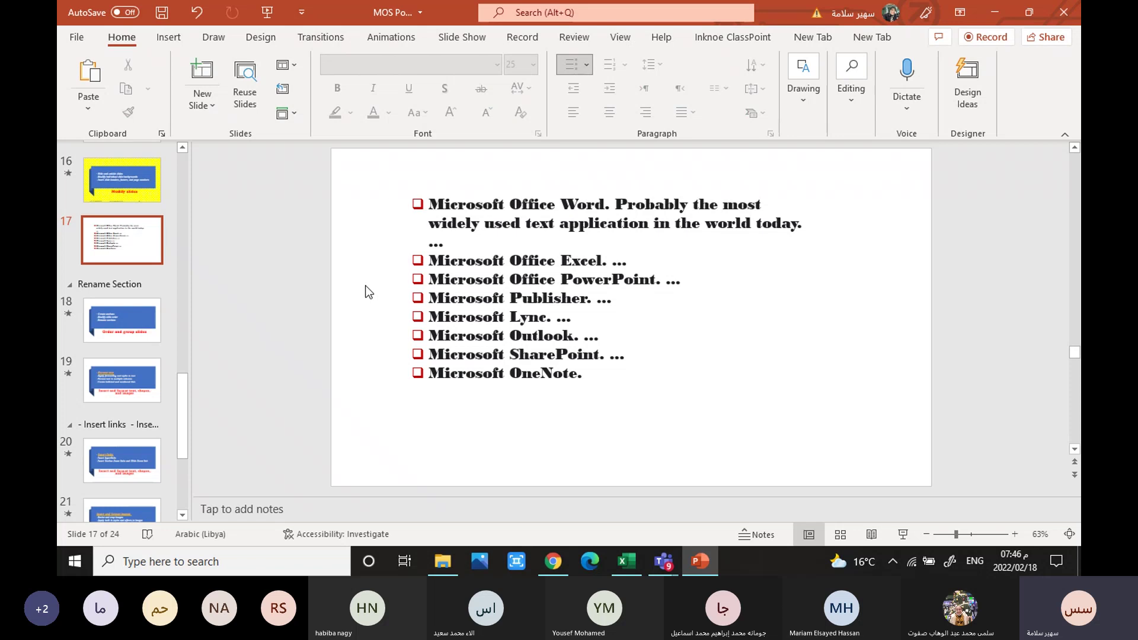
Step: Replace the list's bullets with picture bullets using ClimateChange.jpg from the MOS folder
{"action": "left_click", "coordinate": [431, 202]}
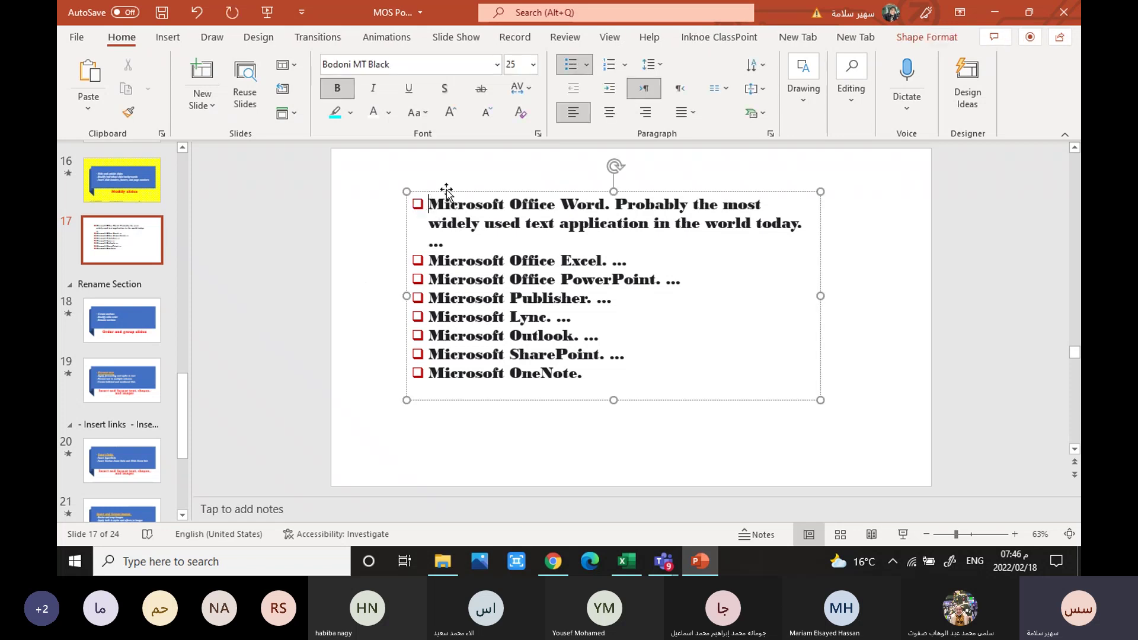
{"action": "left_click", "coordinate": [560, 192]}
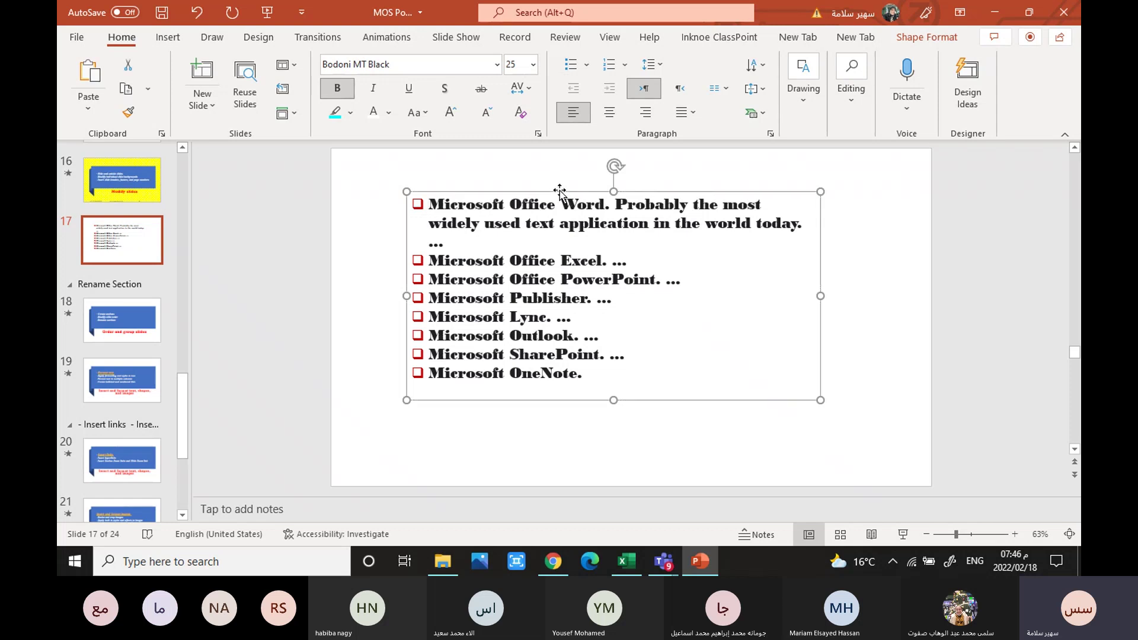
{"action": "left_click", "coordinate": [586, 64]}
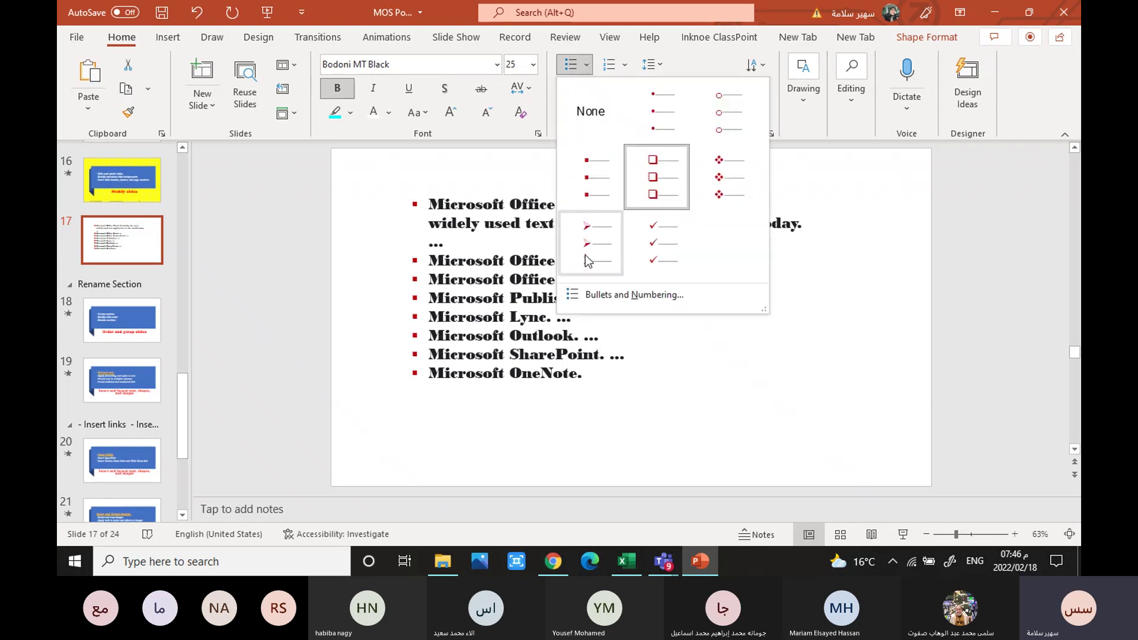
{"action": "left_click", "coordinate": [617, 296]}
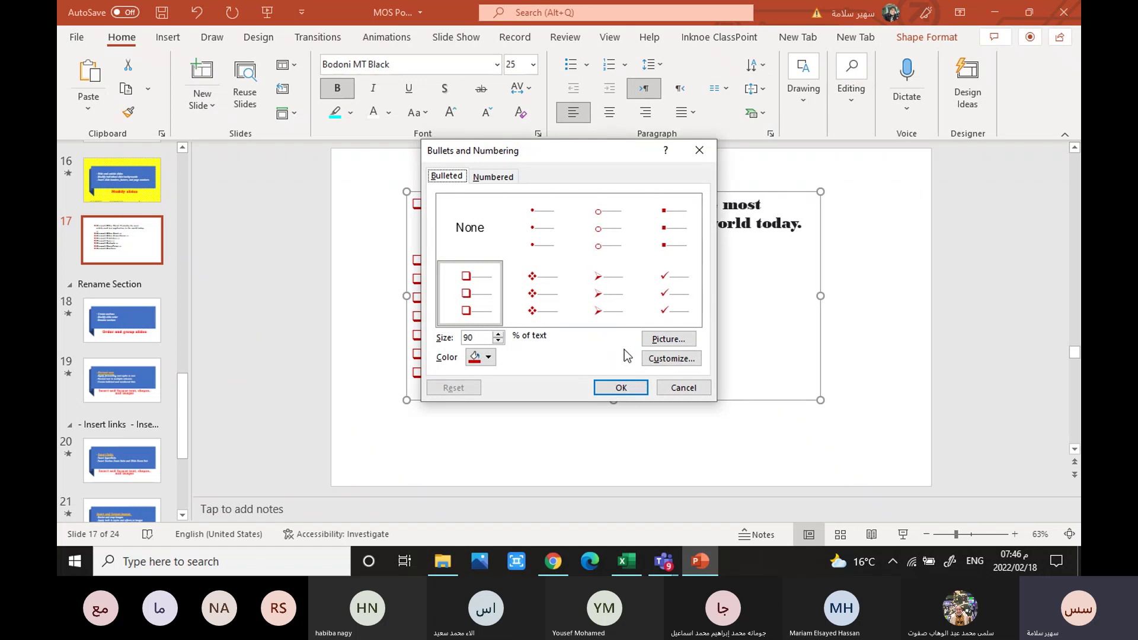
{"action": "left_click", "coordinate": [662, 342]}
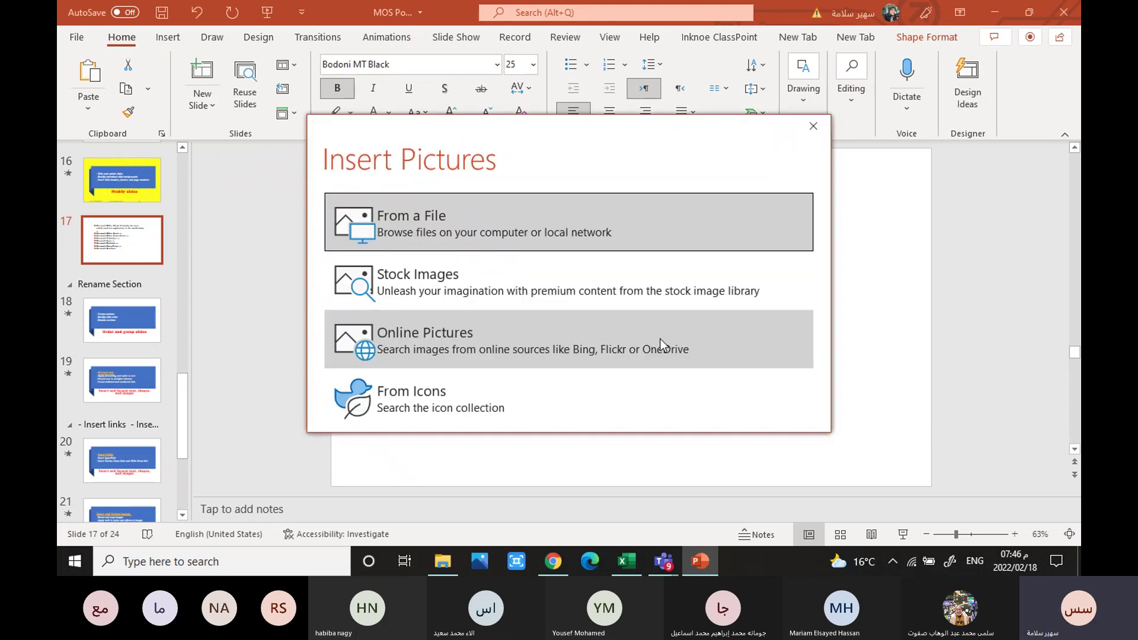
{"action": "left_click", "coordinate": [457, 221]}
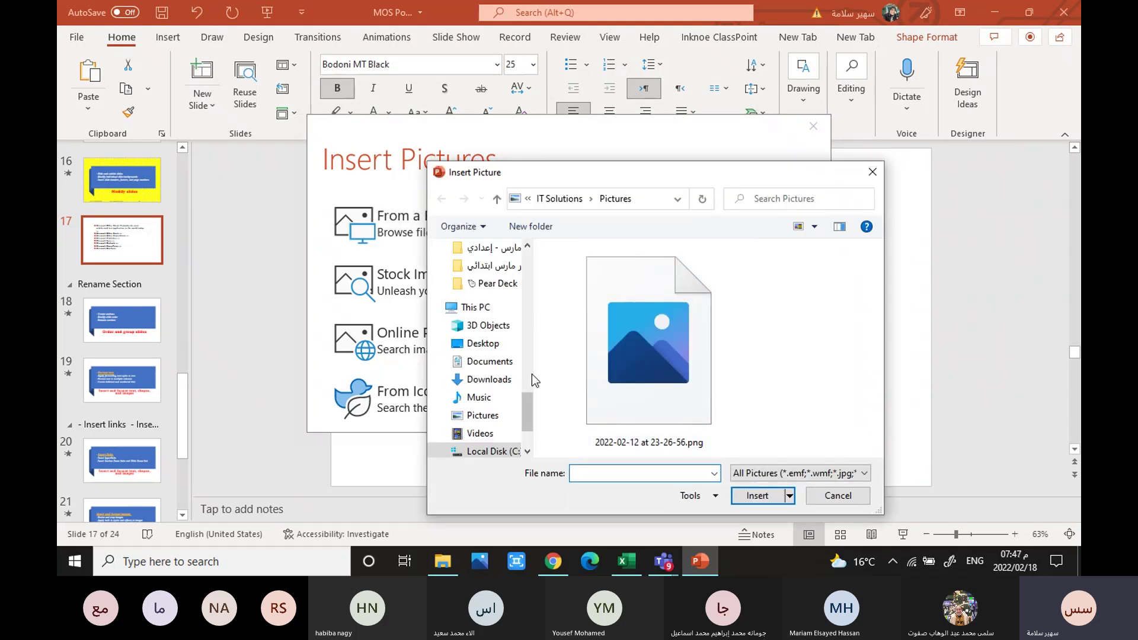
{"action": "left_click_drag", "start_coordinate": [531, 416], "coordinate": [529, 285]}
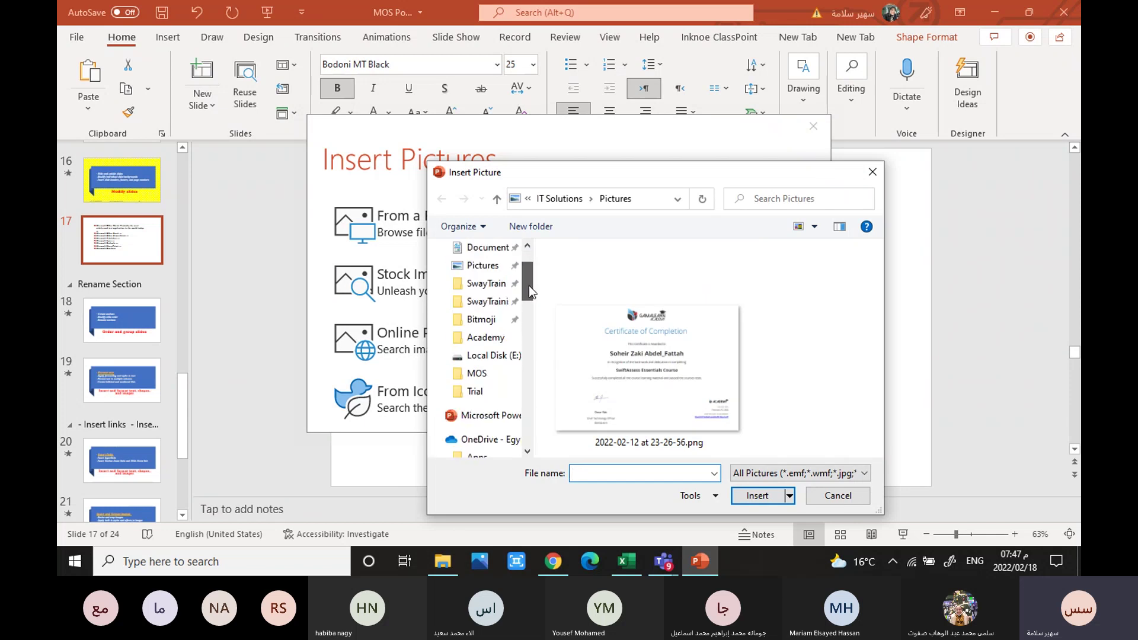
{"action": "left_click", "coordinate": [477, 374]}
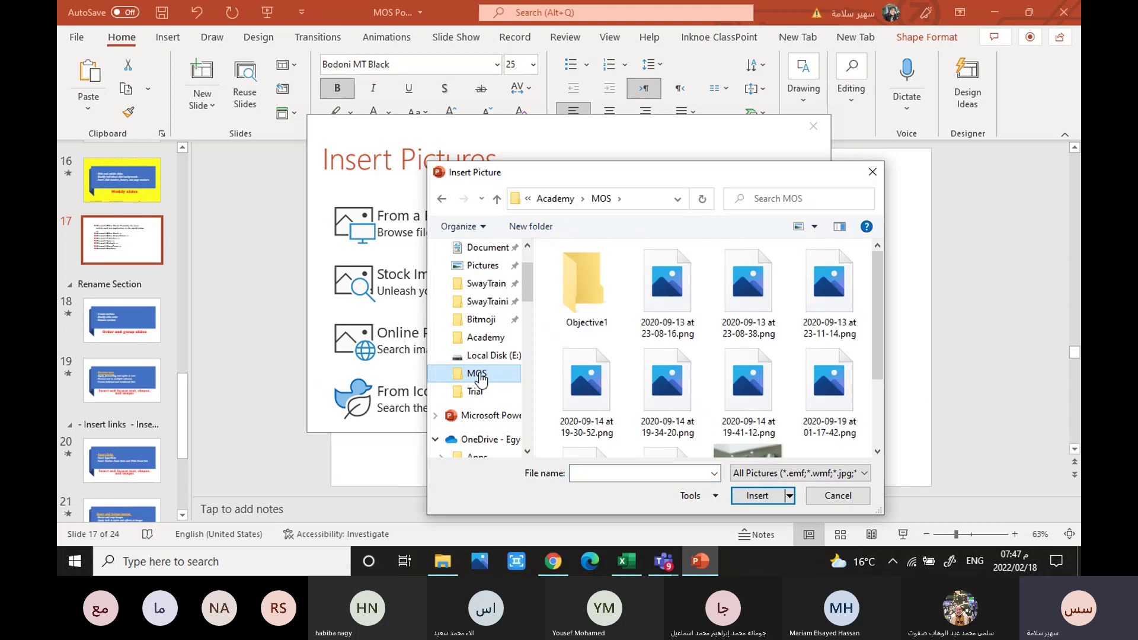
{"action": "left_click_drag", "start_coordinate": [876, 271], "coordinate": [879, 349]}
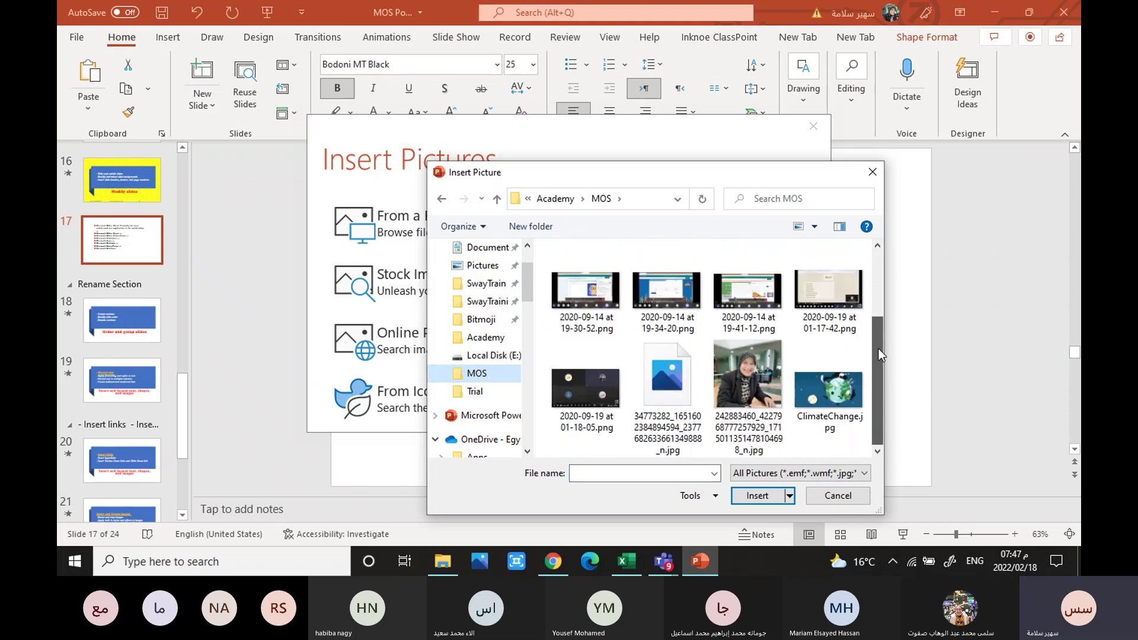
{"action": "left_click", "coordinate": [816, 399]}
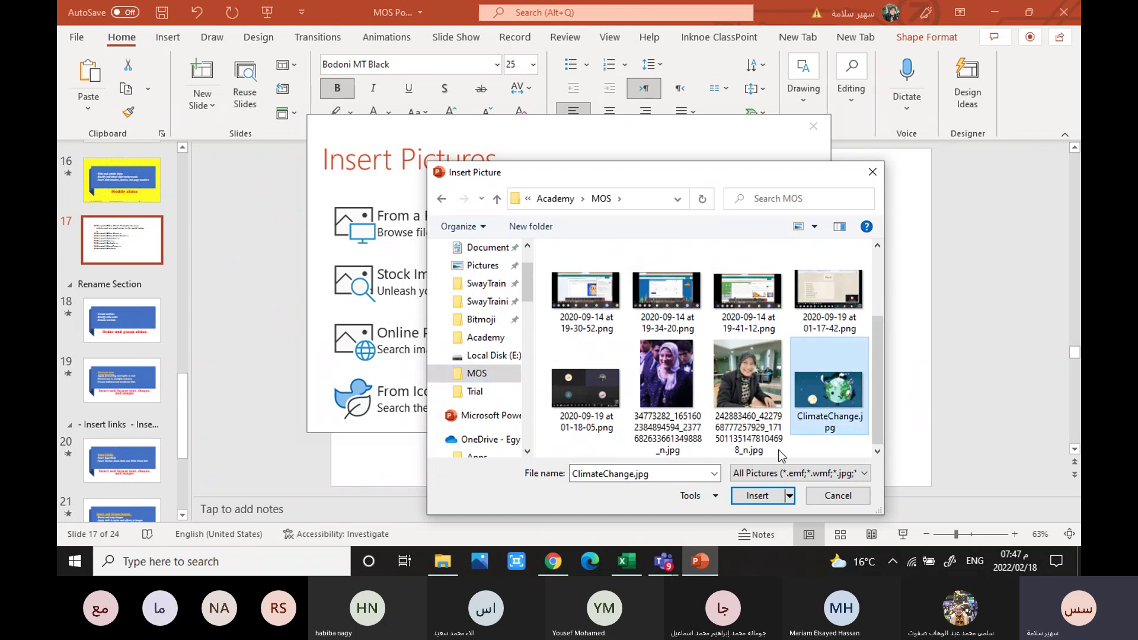
{"action": "left_click", "coordinate": [754, 495]}
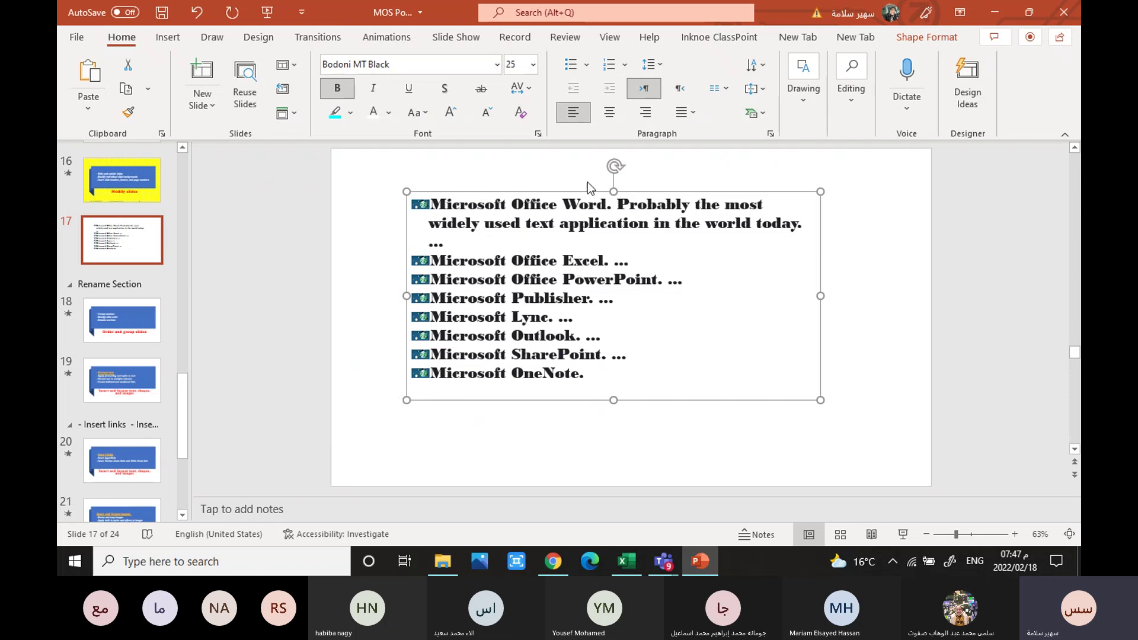
Step: Reopen the Bullets and Numbering settings and reapply the picture bullet to the list
{"action": "left_click", "coordinate": [567, 108]}
{"action": "left_click", "coordinate": [587, 66]}
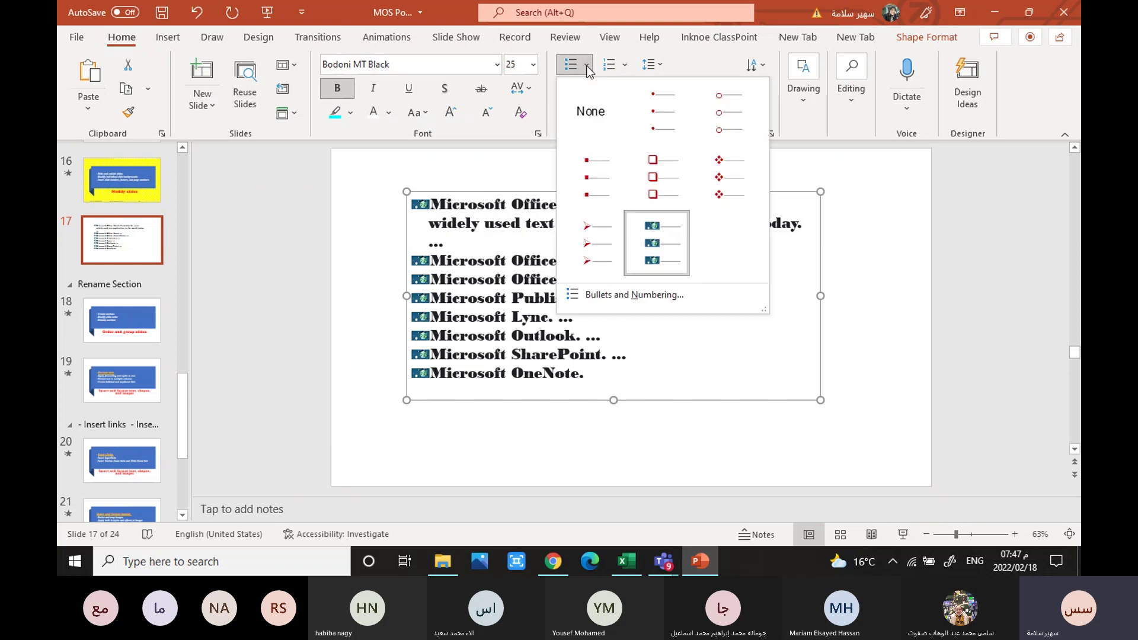
{"action": "left_click", "coordinate": [611, 295]}
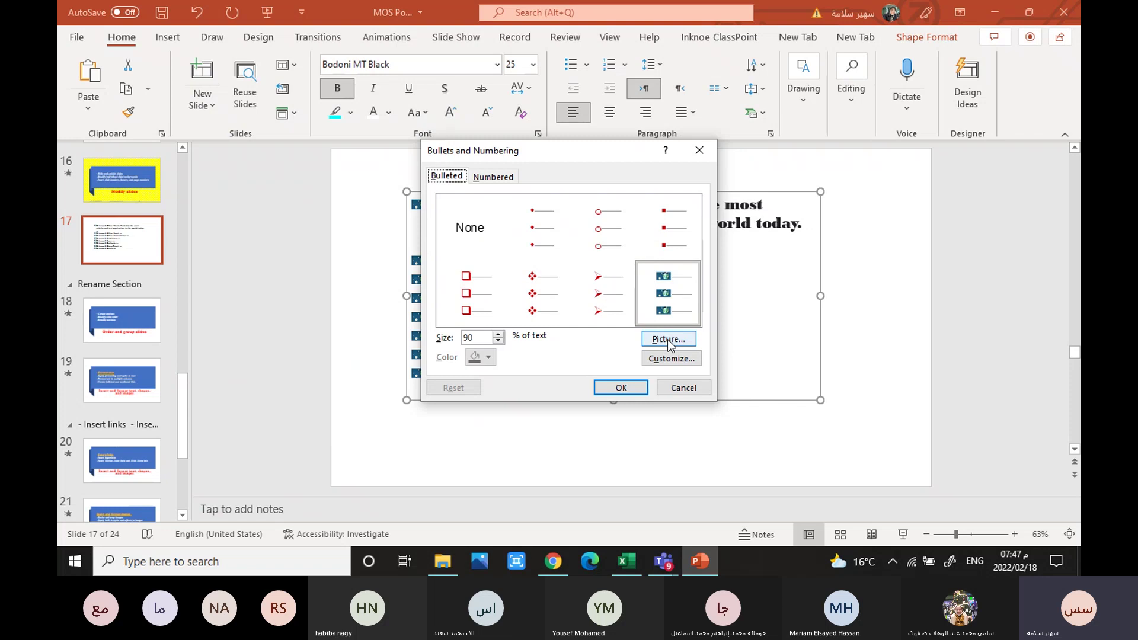
{"action": "left_click", "coordinate": [667, 303]}
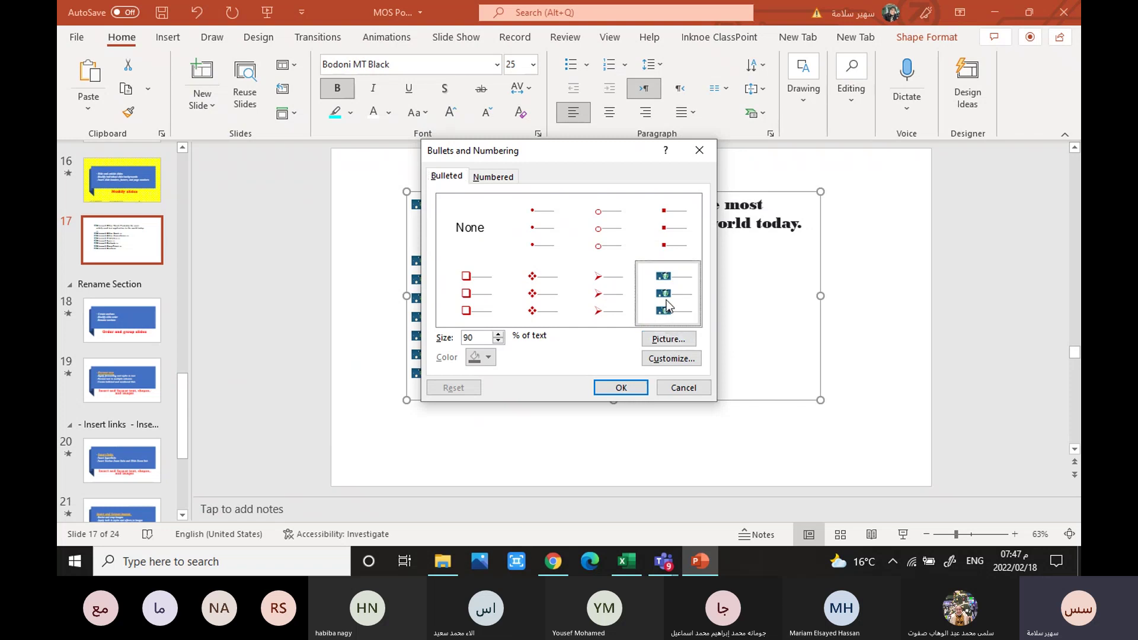
{"action": "left_click", "coordinate": [620, 389]}
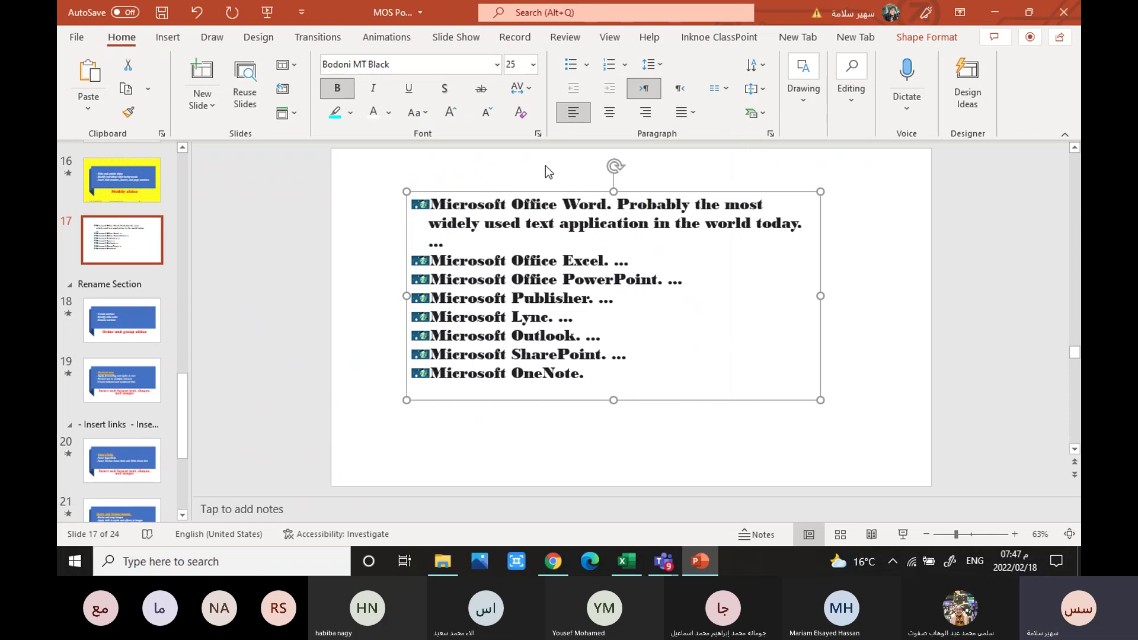
Step: Number the Microsoft applications list in the 1) 2) 3) format and go to slide 19
{"action": "left_click", "coordinate": [625, 64]}
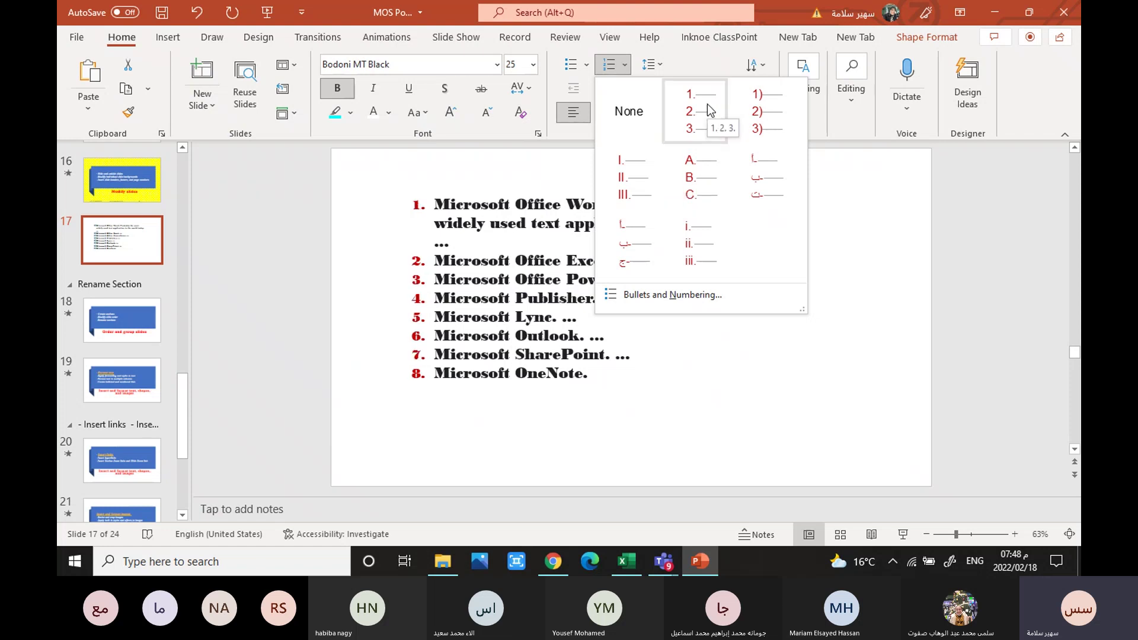
{"action": "left_click", "coordinate": [763, 112]}
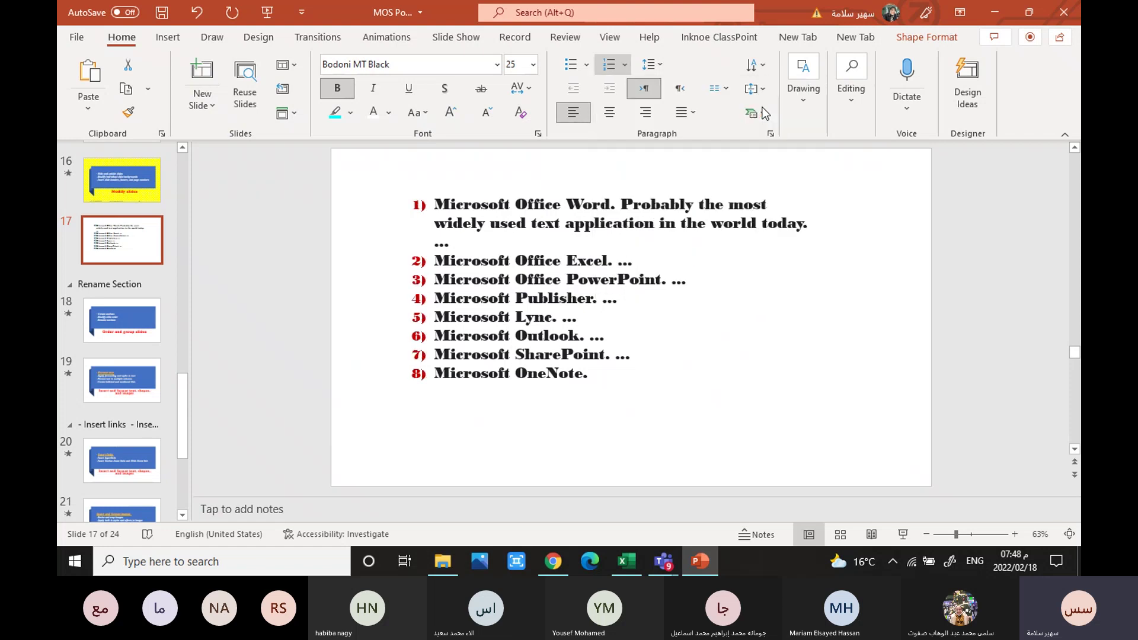
{"action": "left_click", "coordinate": [376, 229]}
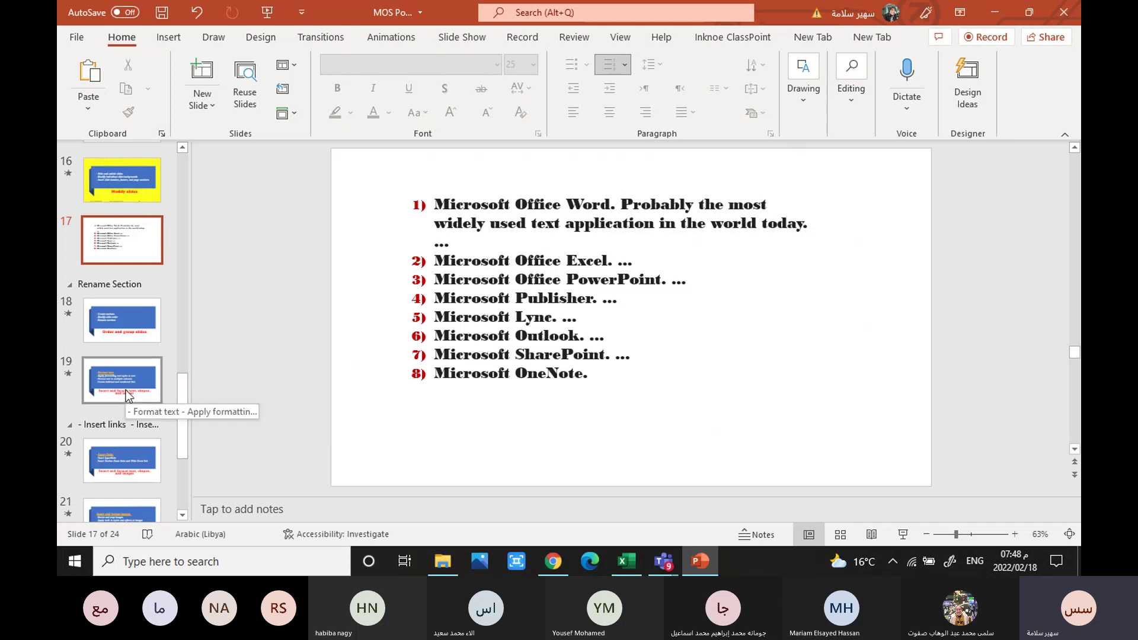
{"action": "left_click", "coordinate": [104, 374]}
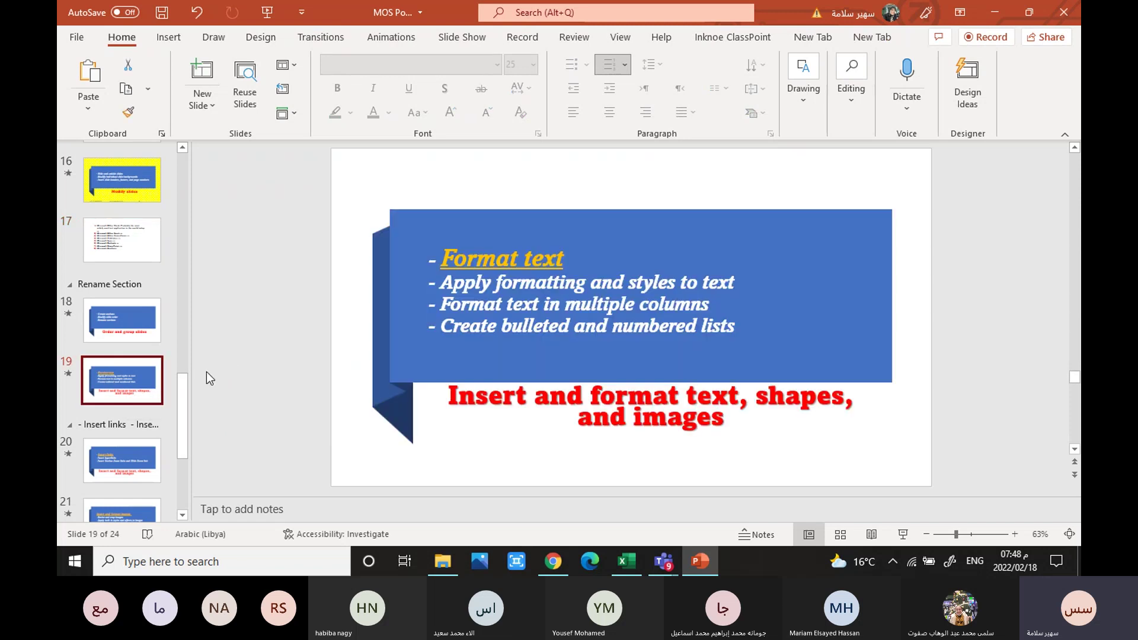
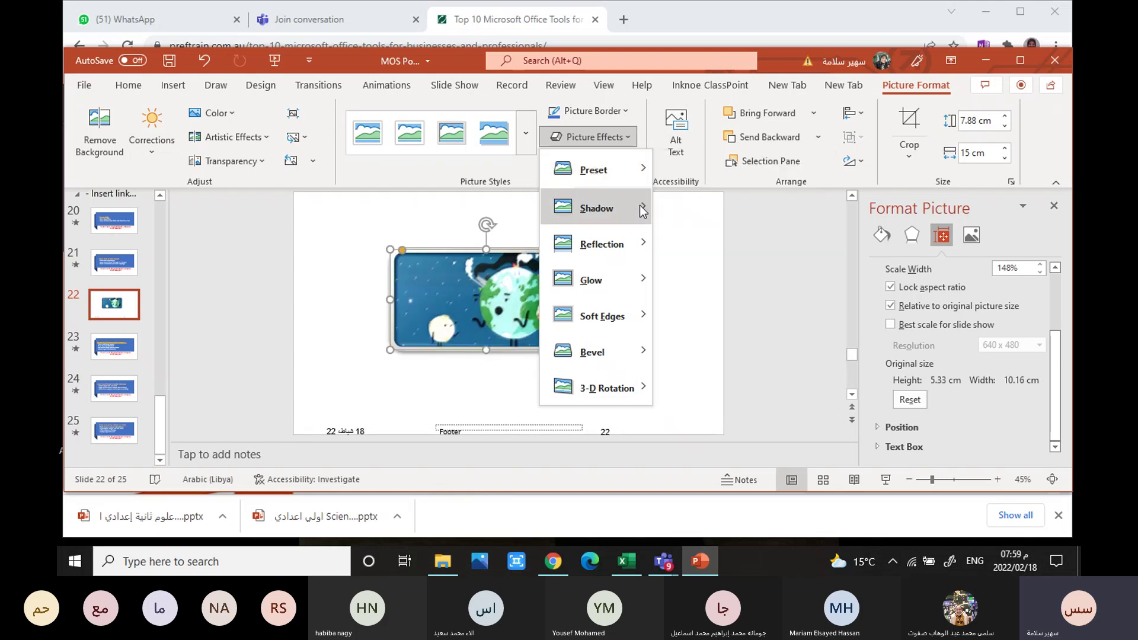
Step: Apply an outer perspective shadow that falls toward the right to the picture on slide 22
{"action": "mouse_move", "coordinate": [641, 211]}
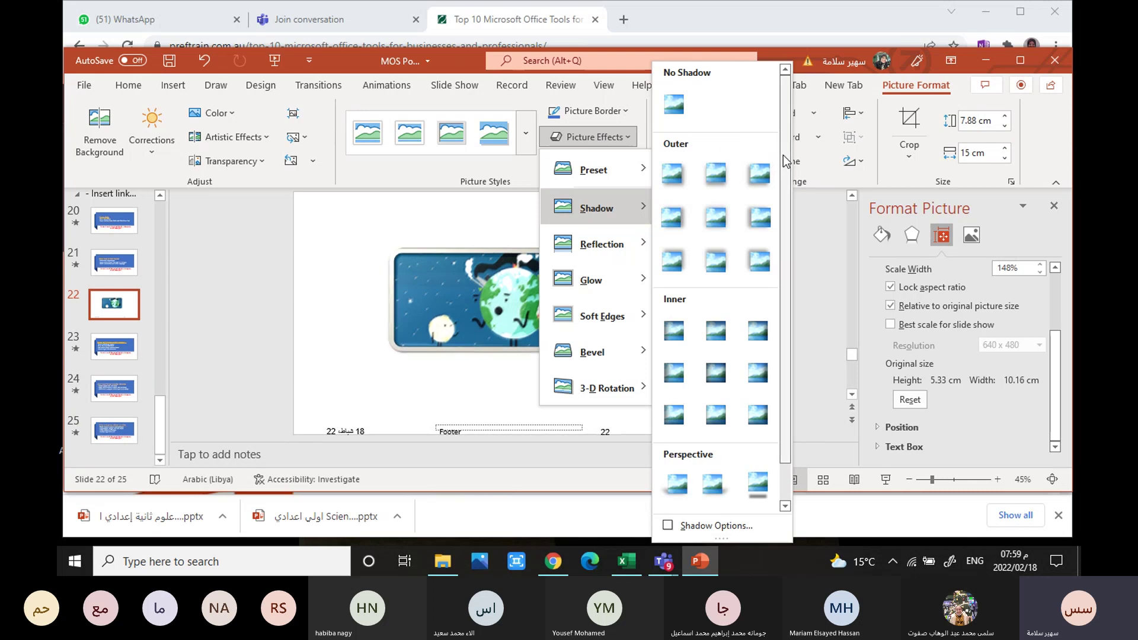
{"action": "left_click_drag", "start_coordinate": [786, 160], "coordinate": [787, 200]}
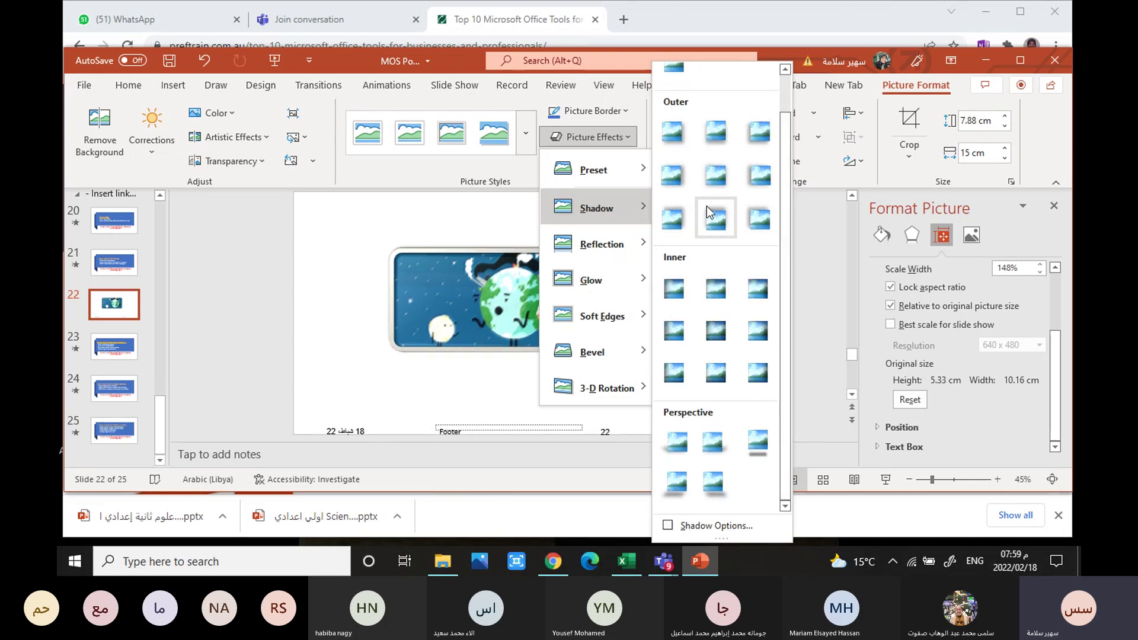
{"action": "left_click", "coordinate": [713, 441]}
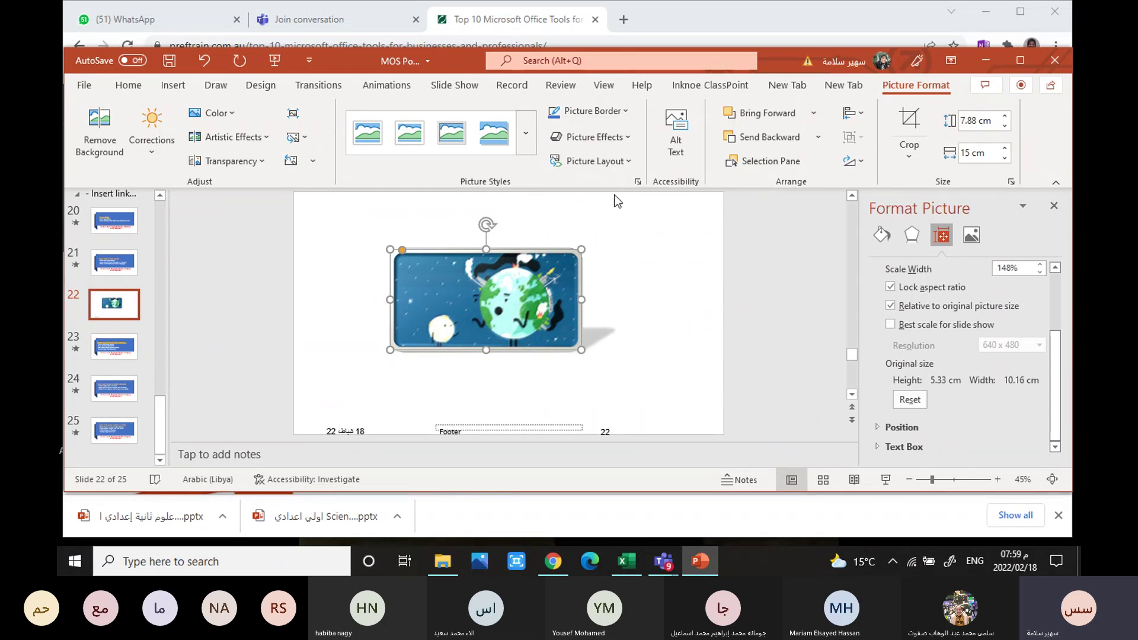
Step: Give the picture a darker blue theme-coloured border with a 3 pt weight, deselect it and close the formatting pane
{"action": "left_click", "coordinate": [628, 109]}
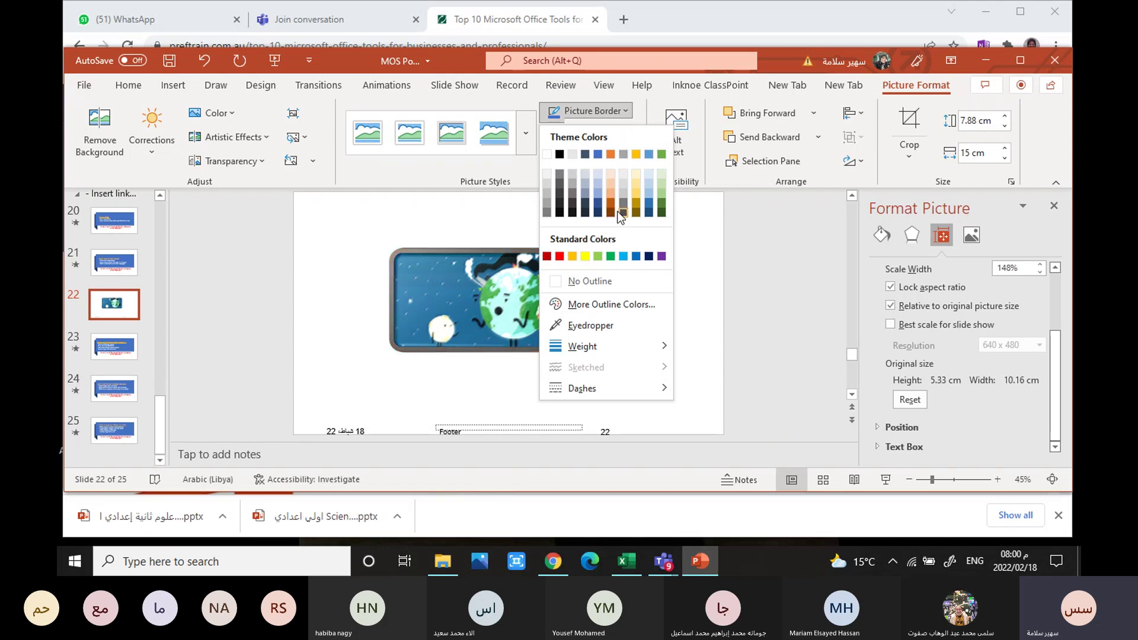
{"action": "left_click", "coordinate": [649, 204]}
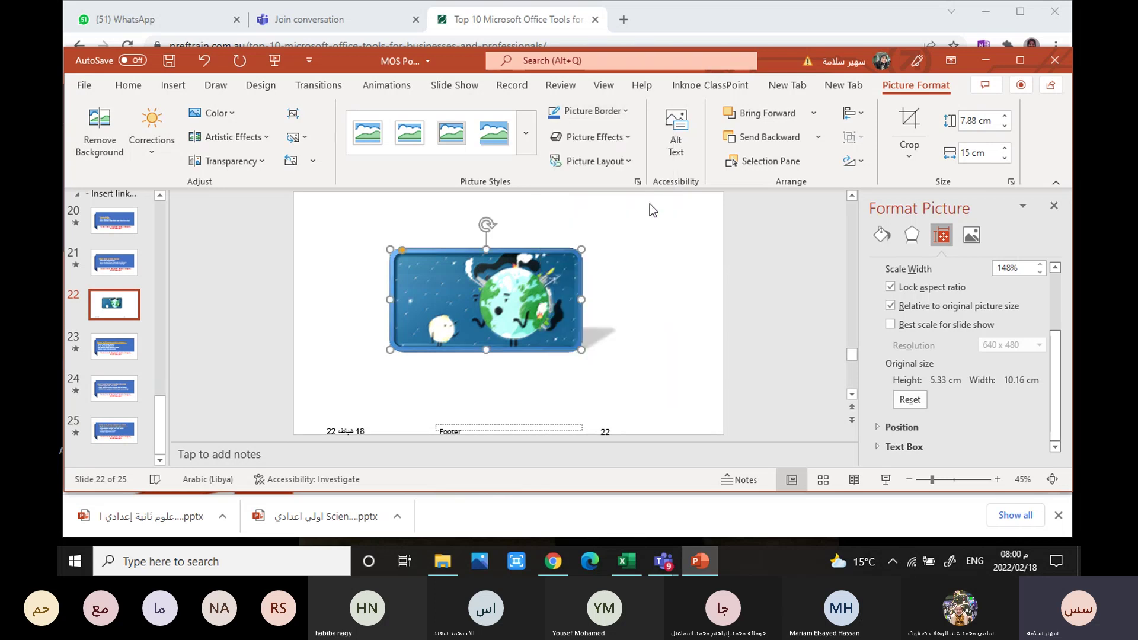
{"action": "left_click", "coordinate": [624, 112]}
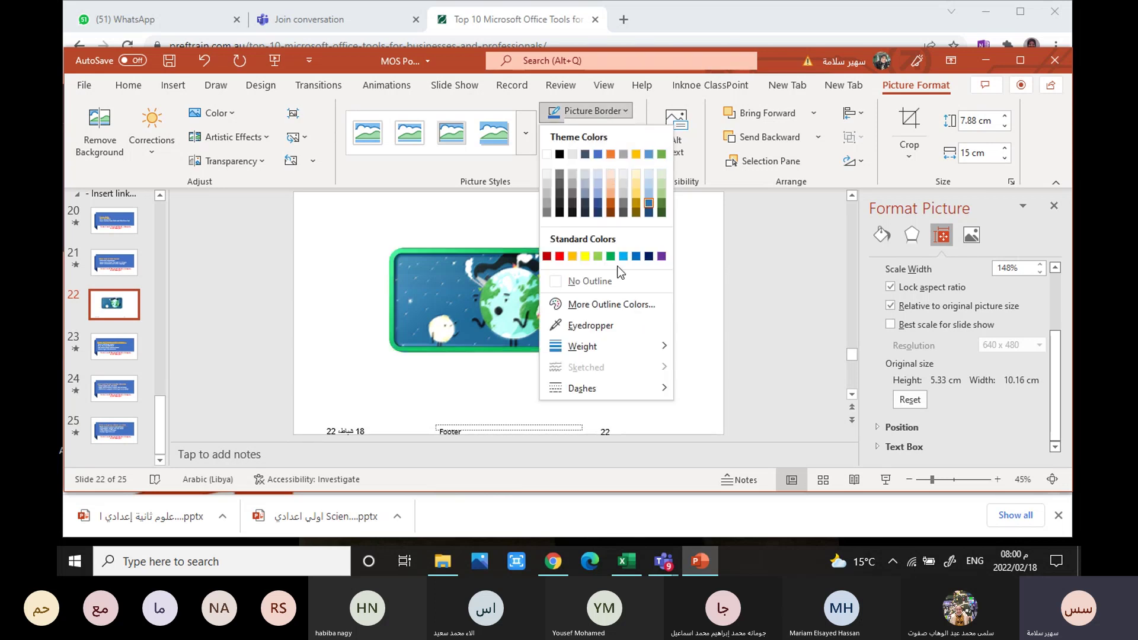
{"action": "mouse_move", "coordinate": [617, 348]}
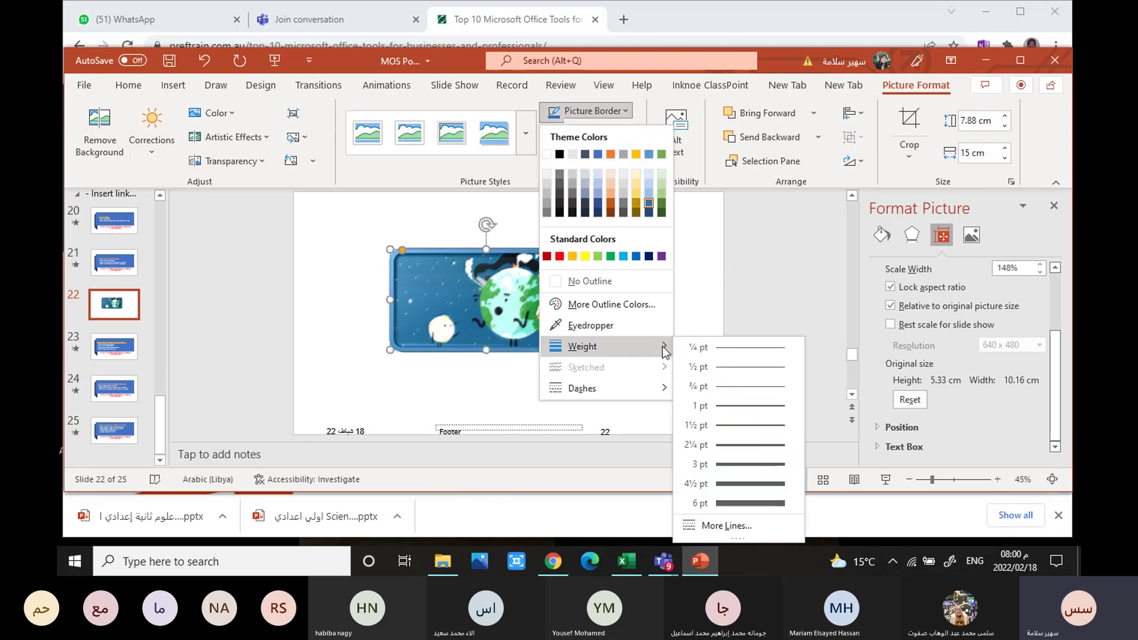
{"action": "left_click", "coordinate": [738, 463]}
{"action": "left_click", "coordinate": [664, 359]}
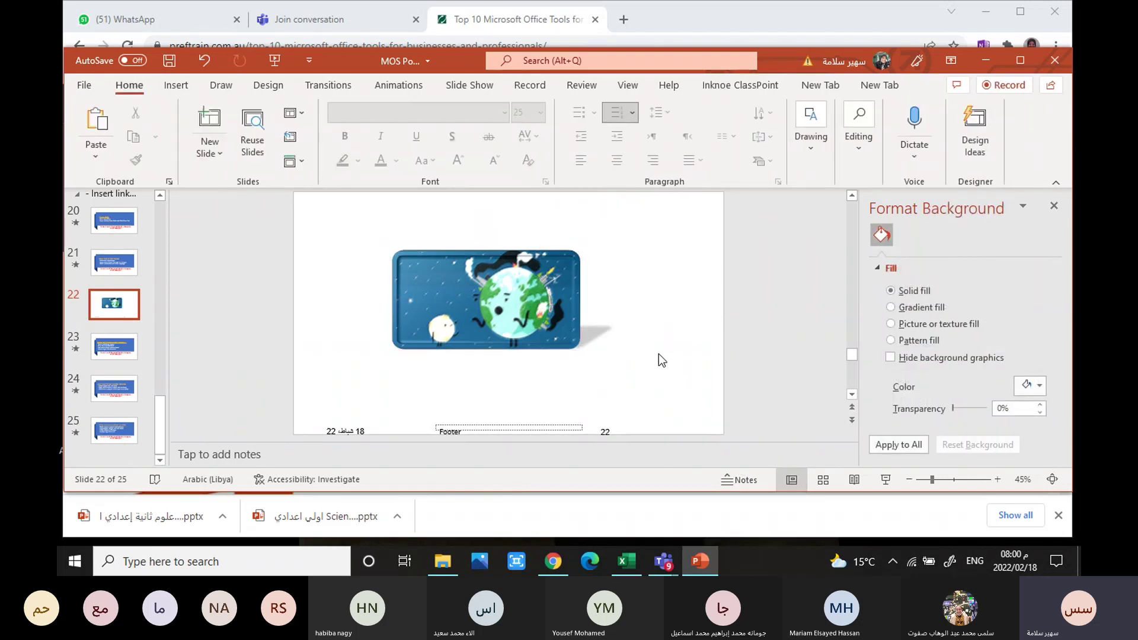
{"action": "left_click", "coordinate": [1054, 207]}
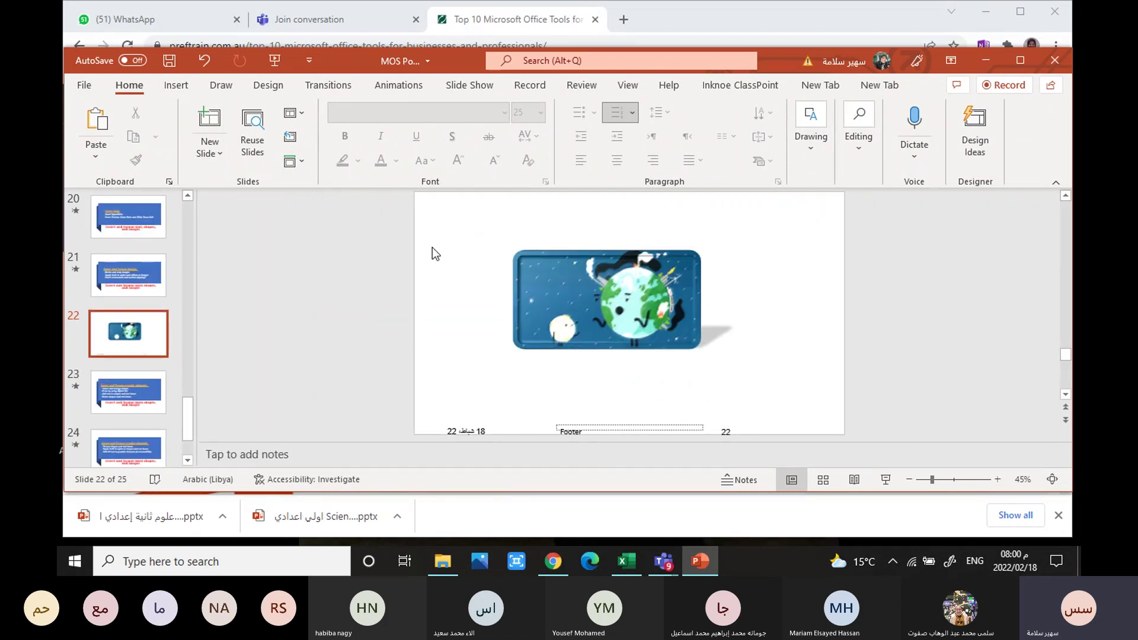
Step: Review the topic lists on slide 23 about graphic elements and slide 21 about images
{"action": "left_click", "coordinate": [176, 85]}
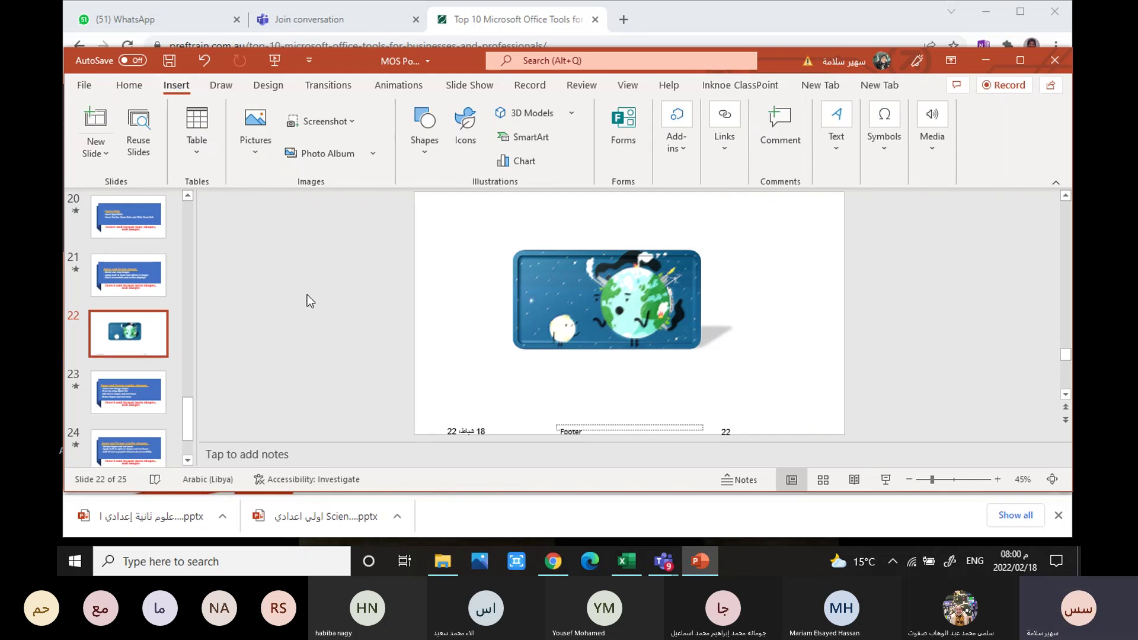
{"action": "left_click", "coordinate": [117, 393]}
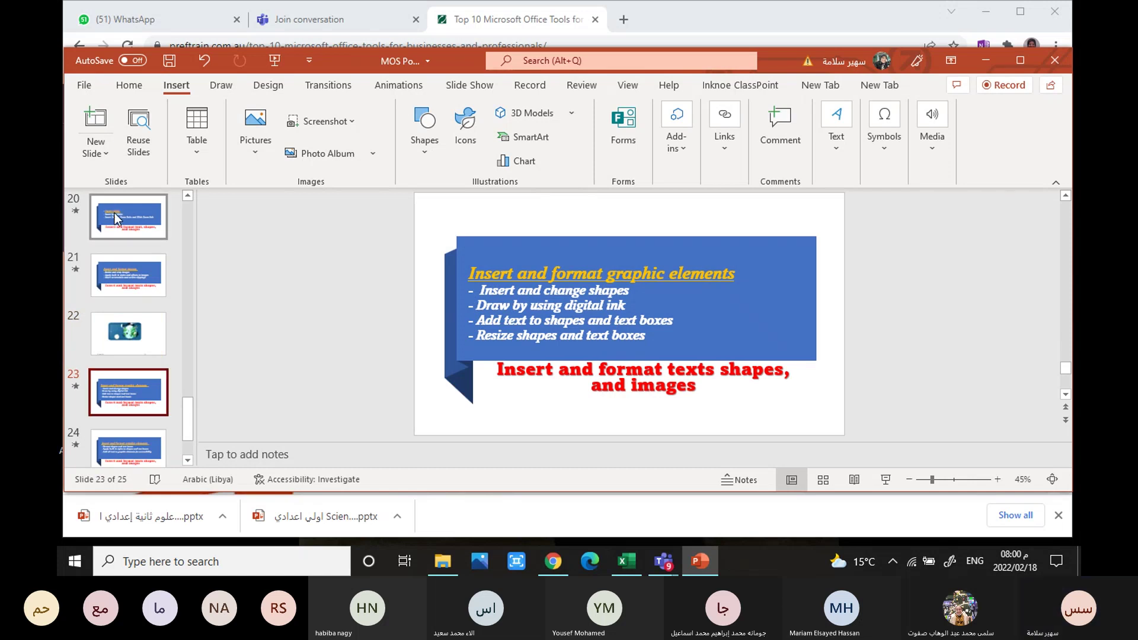
{"action": "left_click", "coordinate": [122, 286]}
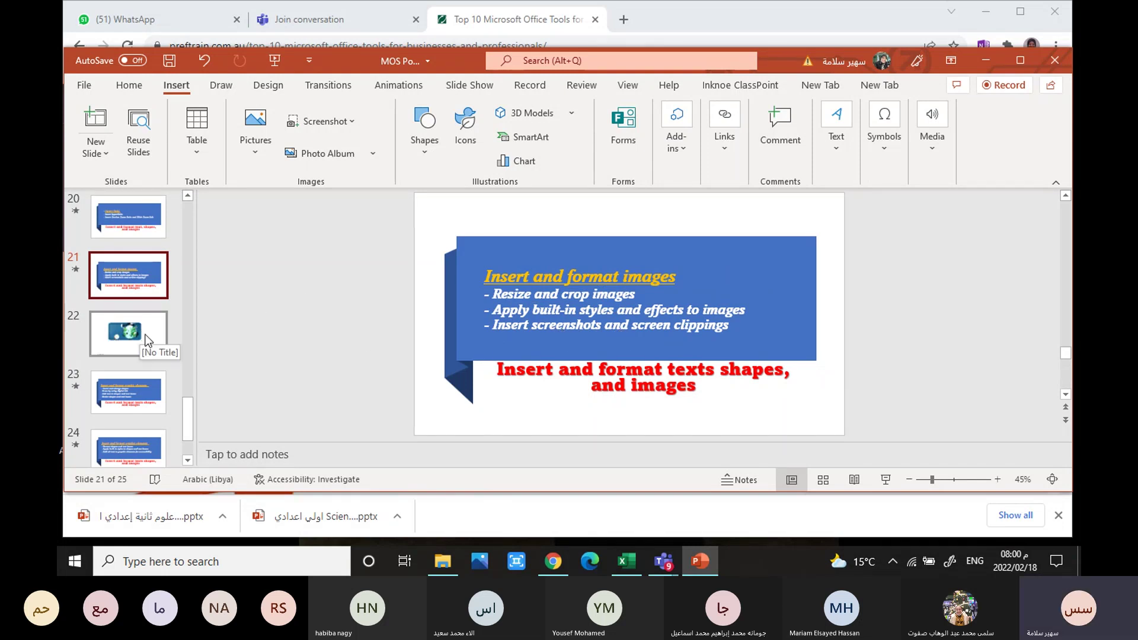
Step: Add a blank slide after slide 22, insert a screenshot of the open Chrome window on it, and dismiss the design suggestions
{"action": "left_click", "coordinate": [118, 367]}
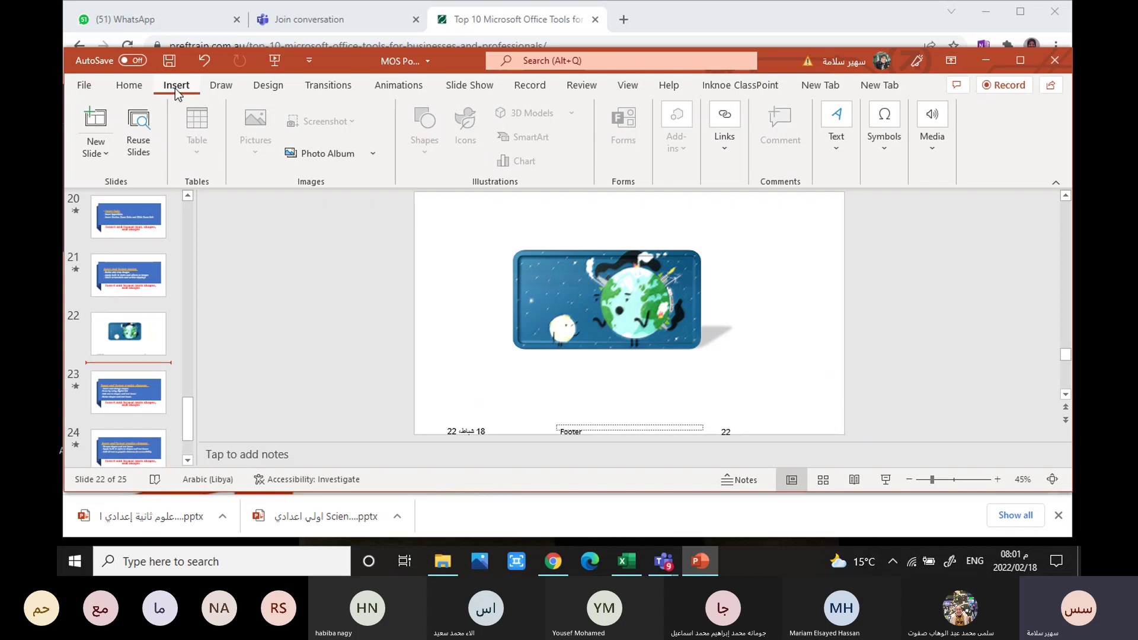
{"action": "left_click", "coordinate": [107, 152]}
{"action": "left_click", "coordinate": [119, 358]}
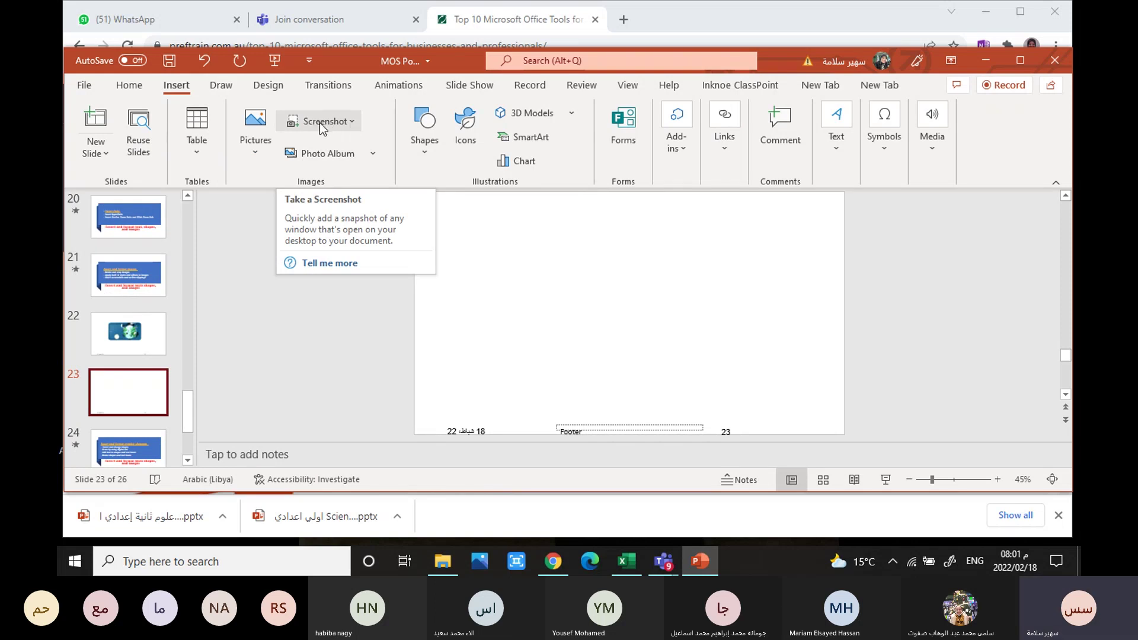
{"action": "left_click", "coordinate": [351, 121]}
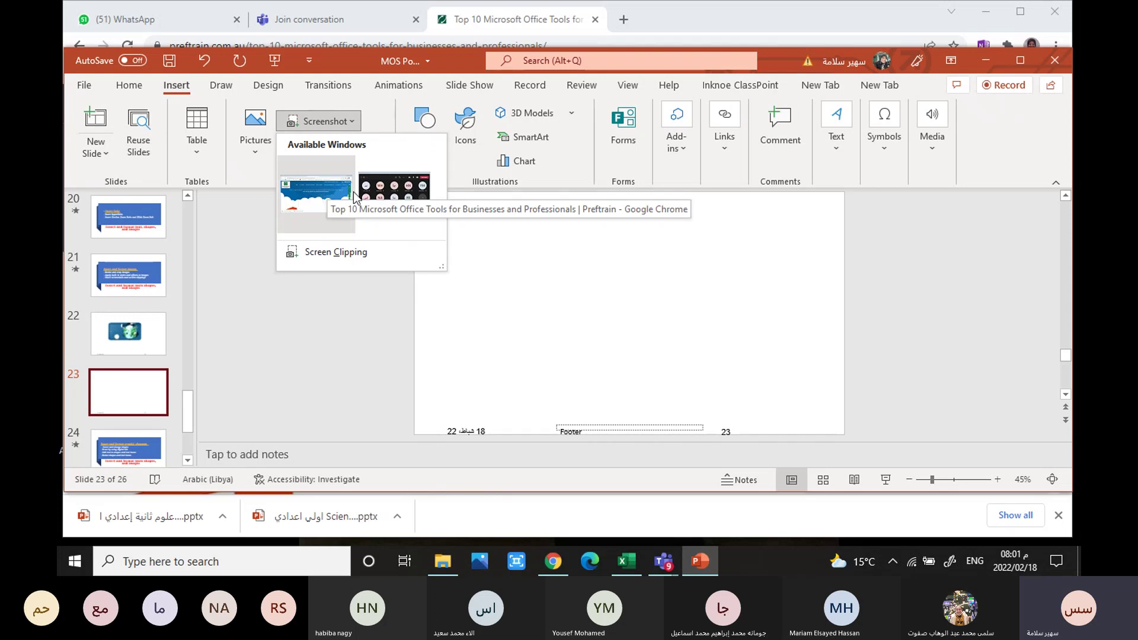
{"action": "left_click", "coordinate": [319, 194]}
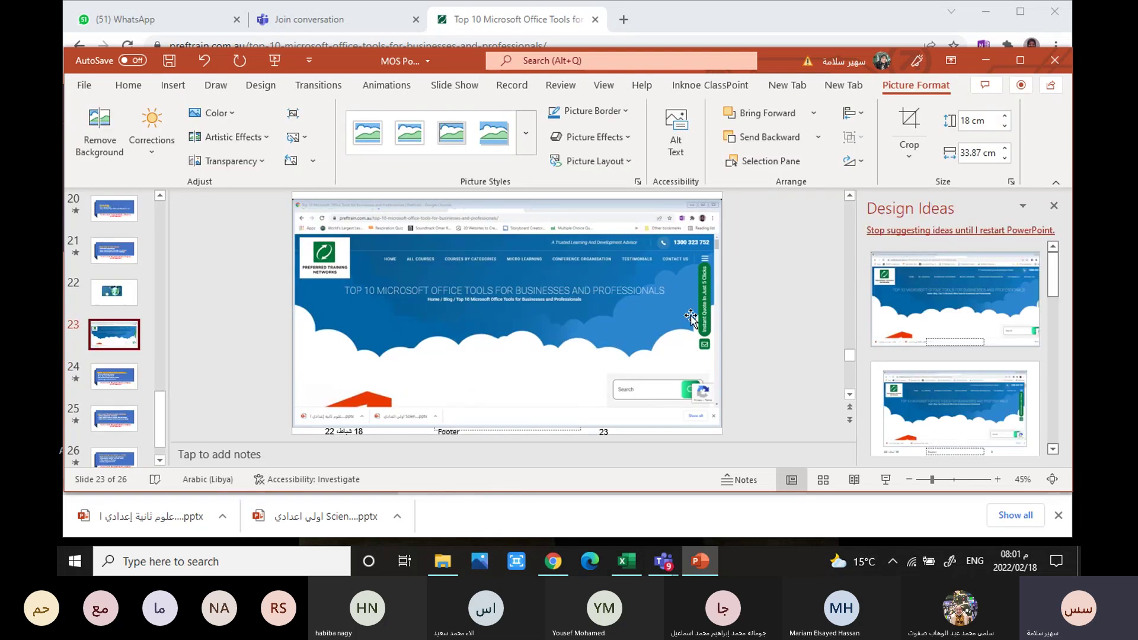
{"action": "left_click", "coordinate": [1055, 206]}
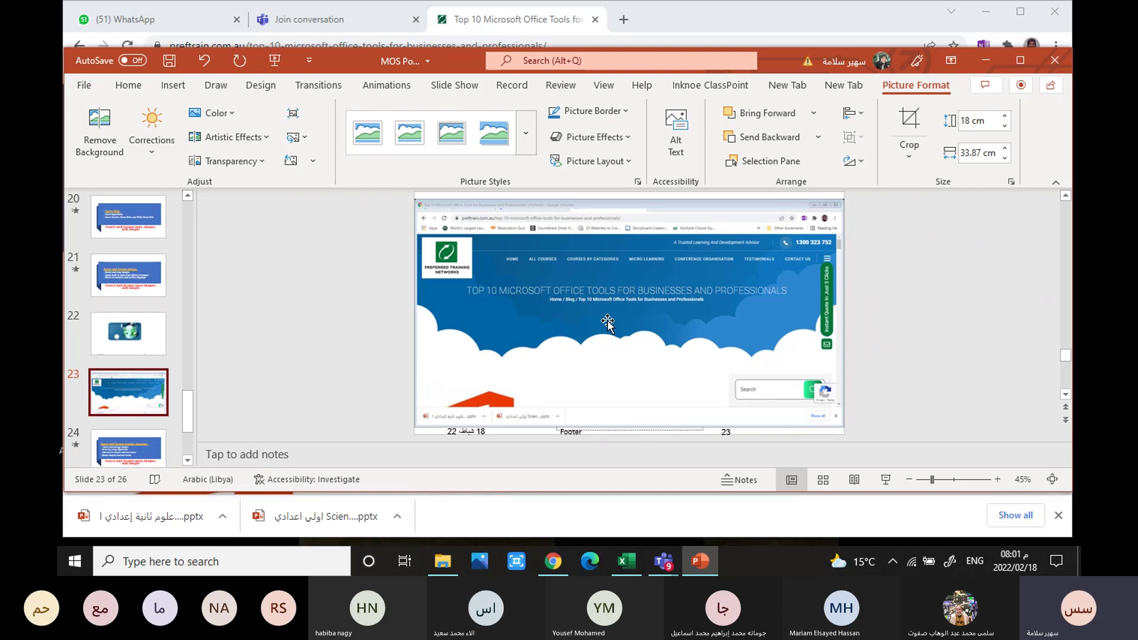
Step: Review the topic lists on slide 21 about images and slide 24 about graphic elements
{"action": "left_click", "coordinate": [328, 291]}
{"action": "left_click", "coordinate": [116, 276]}
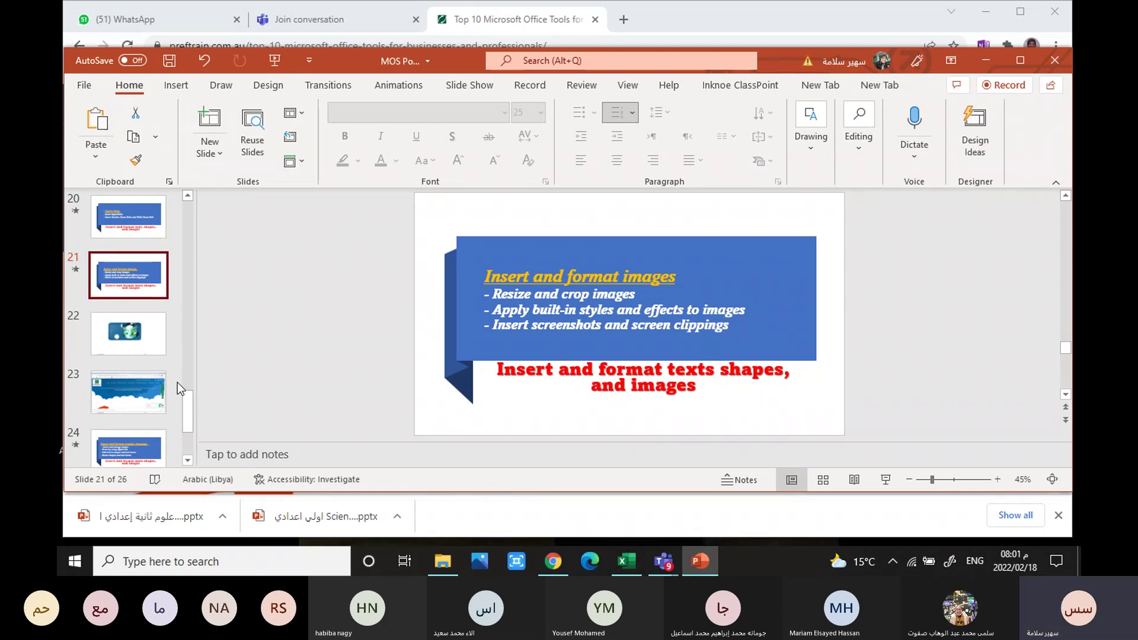
{"action": "left_click_drag", "start_coordinate": [187, 403], "coordinate": [187, 419]}
{"action": "left_click", "coordinate": [127, 343]}
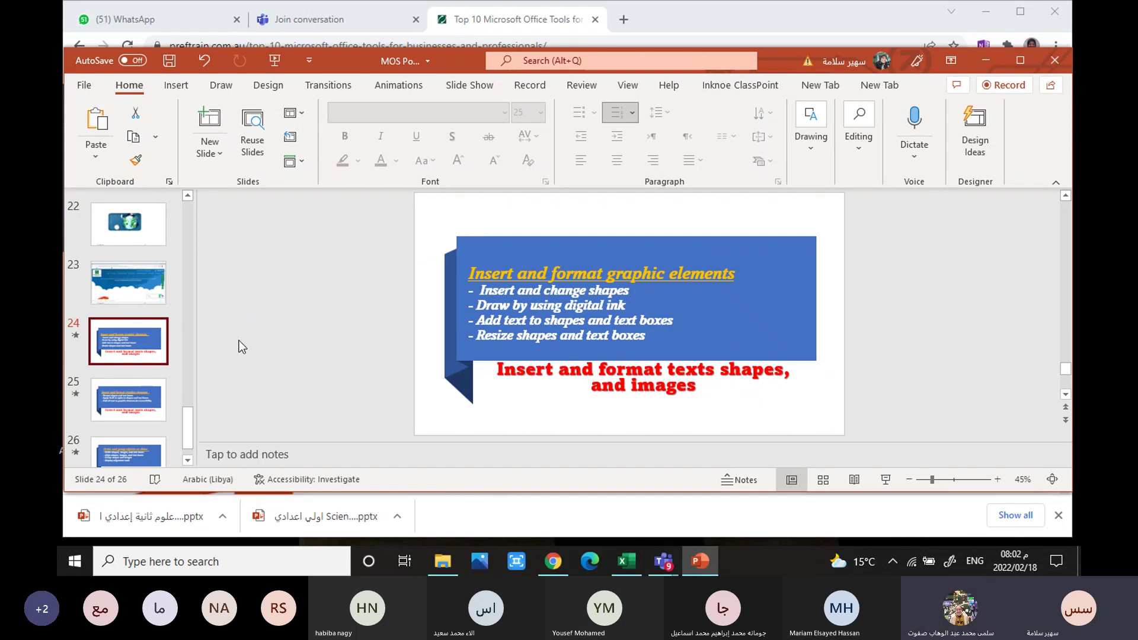
Step: Add a blank slide directly after slide 24
{"action": "left_click", "coordinate": [116, 372]}
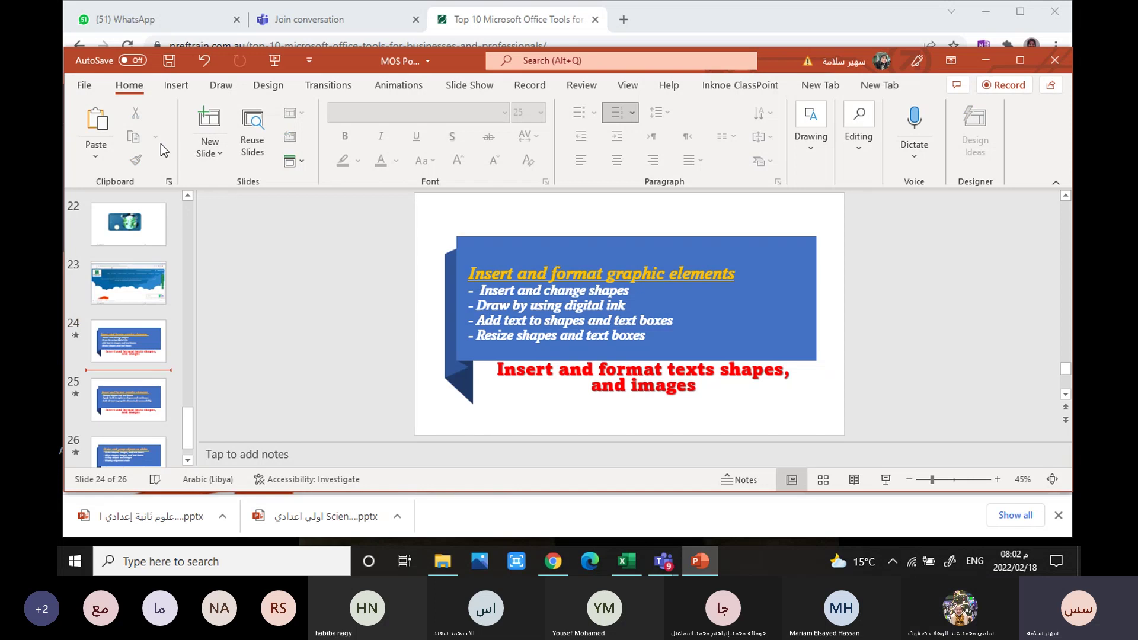
{"action": "left_click", "coordinate": [216, 143]}
{"action": "left_click", "coordinate": [233, 359]}
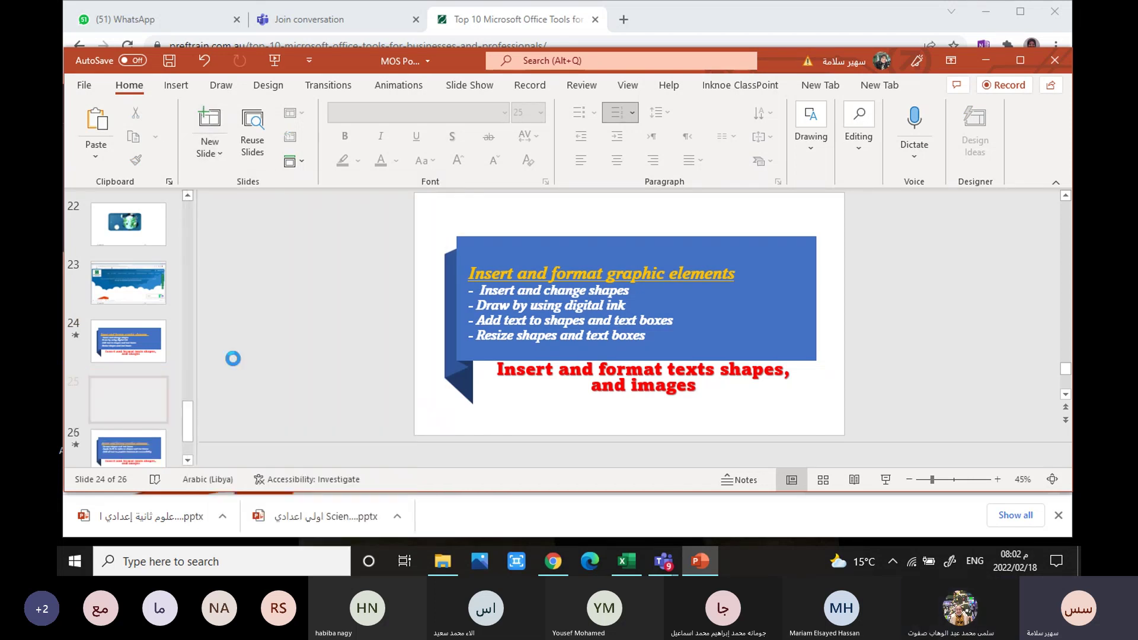
Step: Draw a Sun basic shape about 8.45 cm high and 8.84 cm wide near the middle of the blank slide 25
{"action": "left_click", "coordinate": [181, 86]}
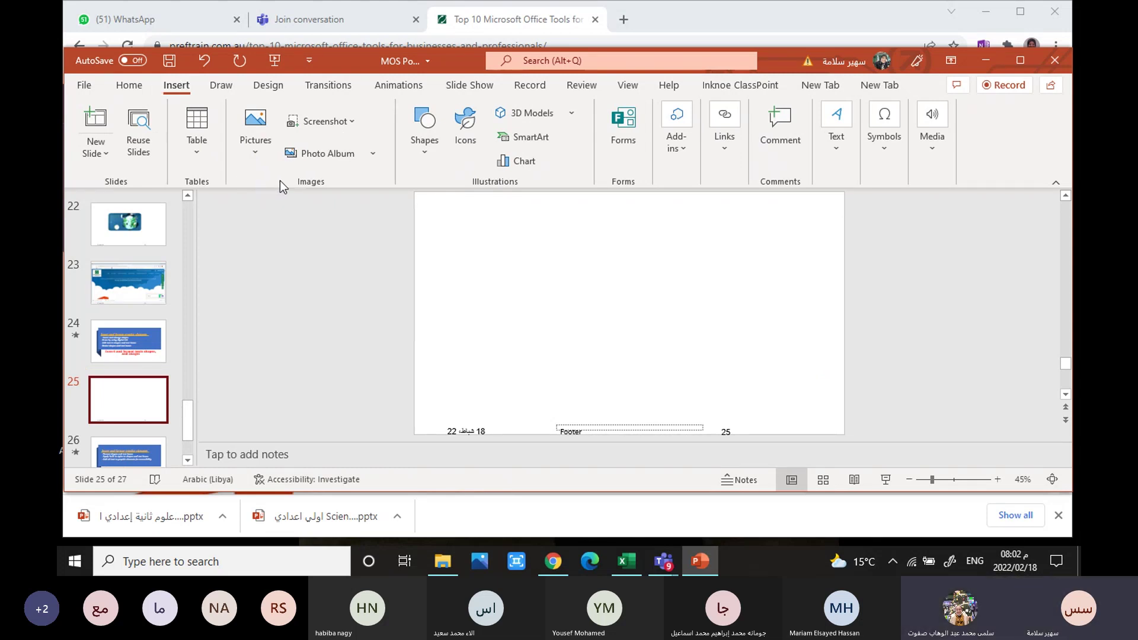
{"action": "left_click", "coordinate": [424, 150]}
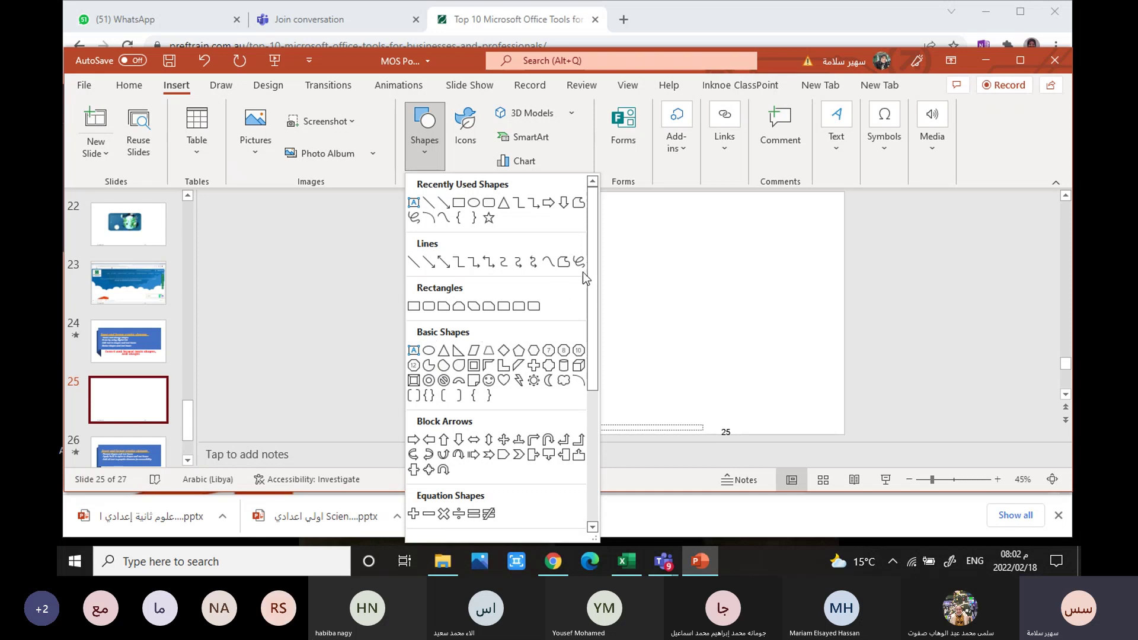
{"action": "left_click_drag", "start_coordinate": [593, 265], "coordinate": [592, 277]}
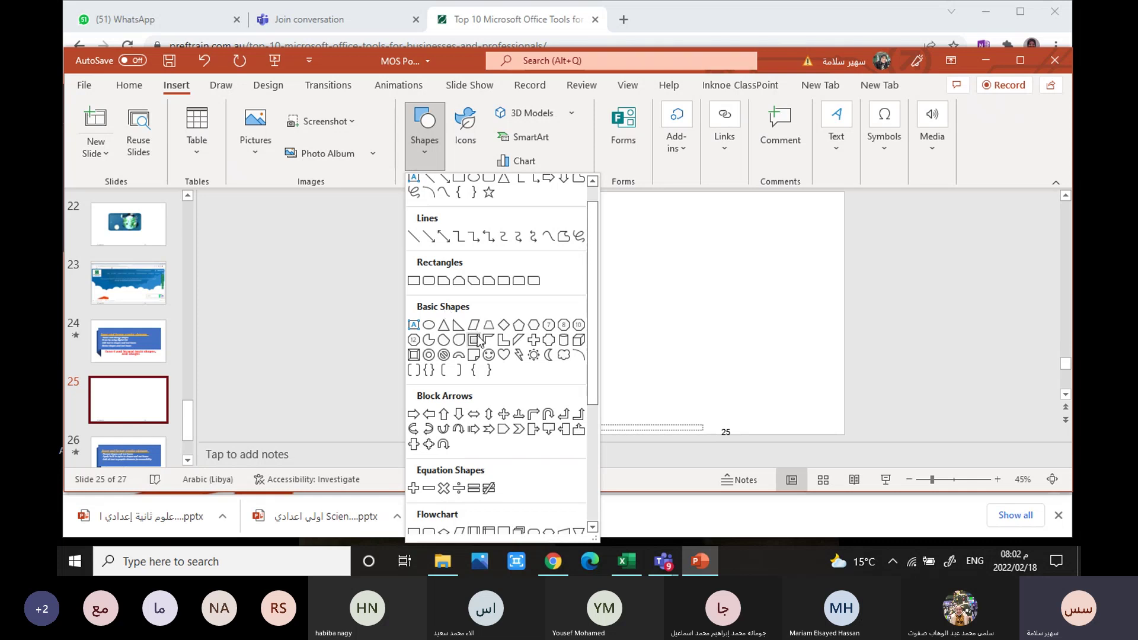
{"action": "left_click", "coordinate": [533, 356]}
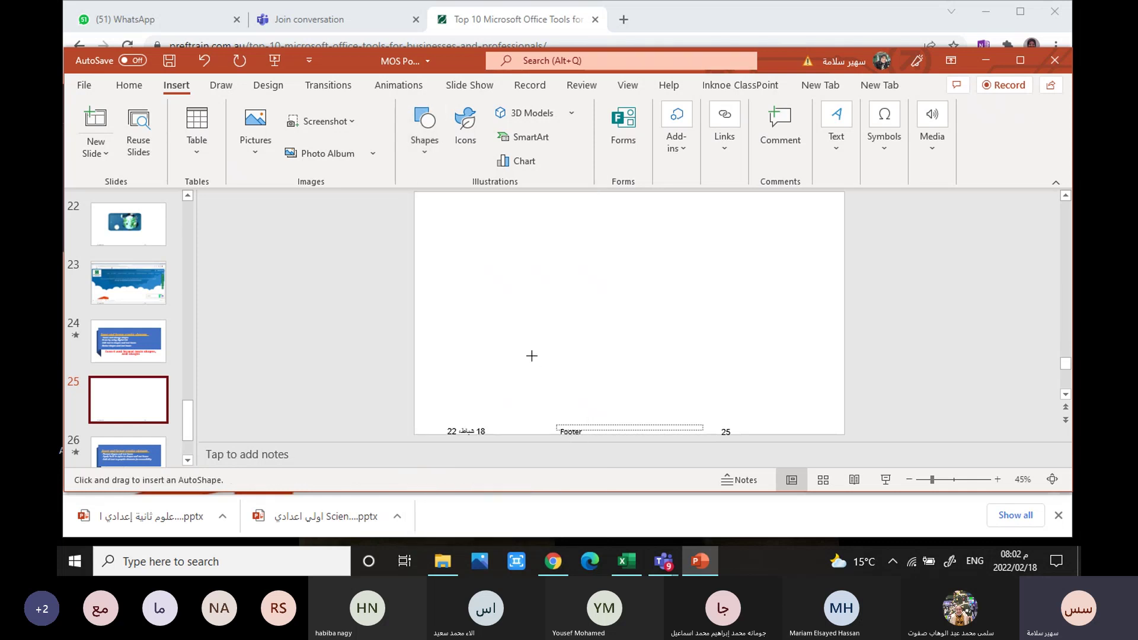
{"action": "left_click", "coordinate": [540, 257]}
{"action": "left_click_drag", "start_coordinate": [590, 303], "coordinate": [653, 364]}
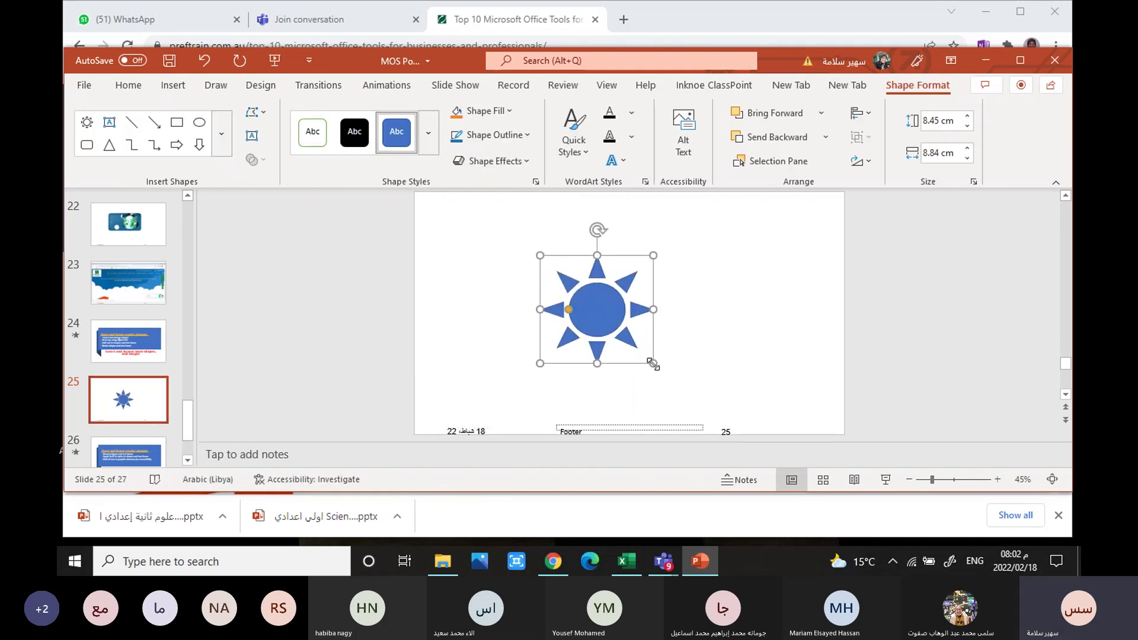
Step: Fill the sun with a light gold theme colour and replace it with the most intense gold theme shape style
{"action": "left_click", "coordinate": [509, 111]}
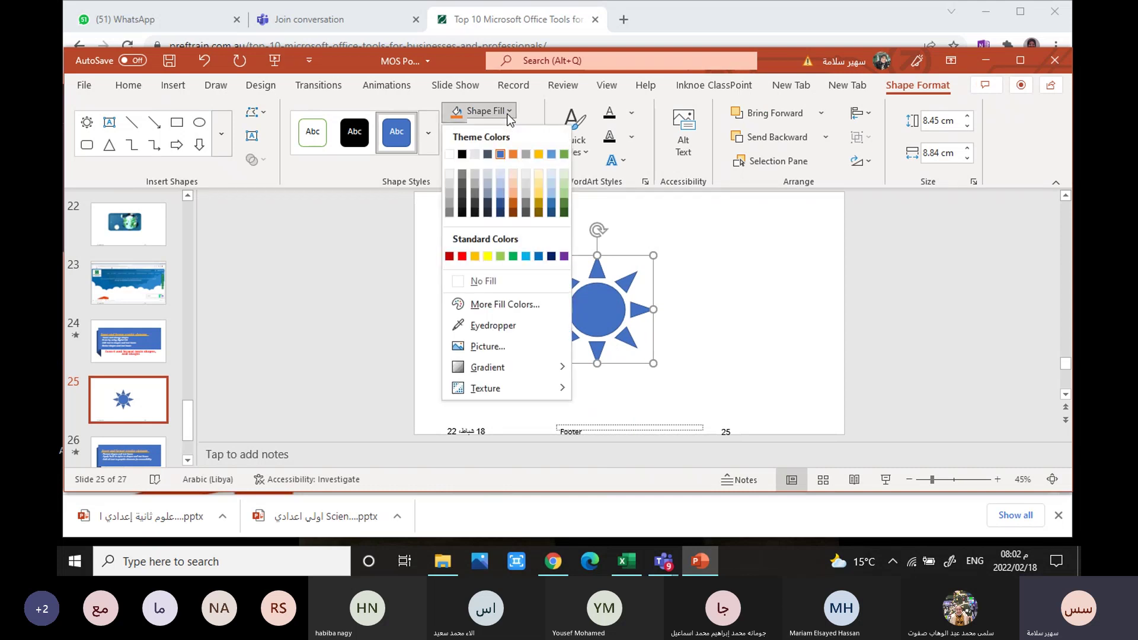
{"action": "left_click", "coordinate": [538, 184]}
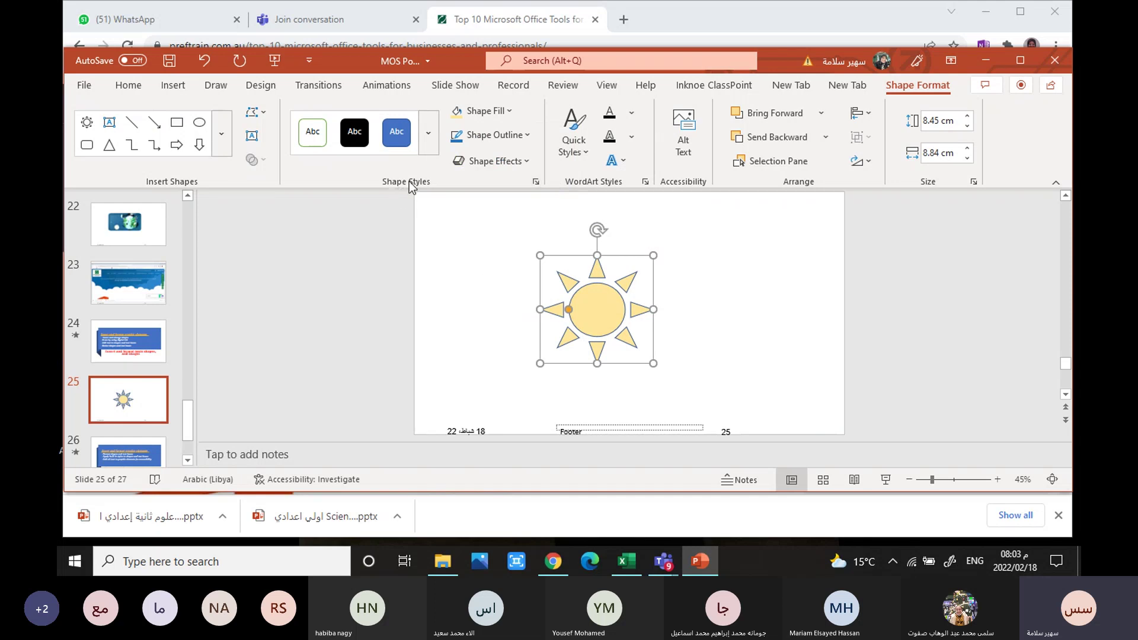
{"action": "left_click", "coordinate": [428, 133]}
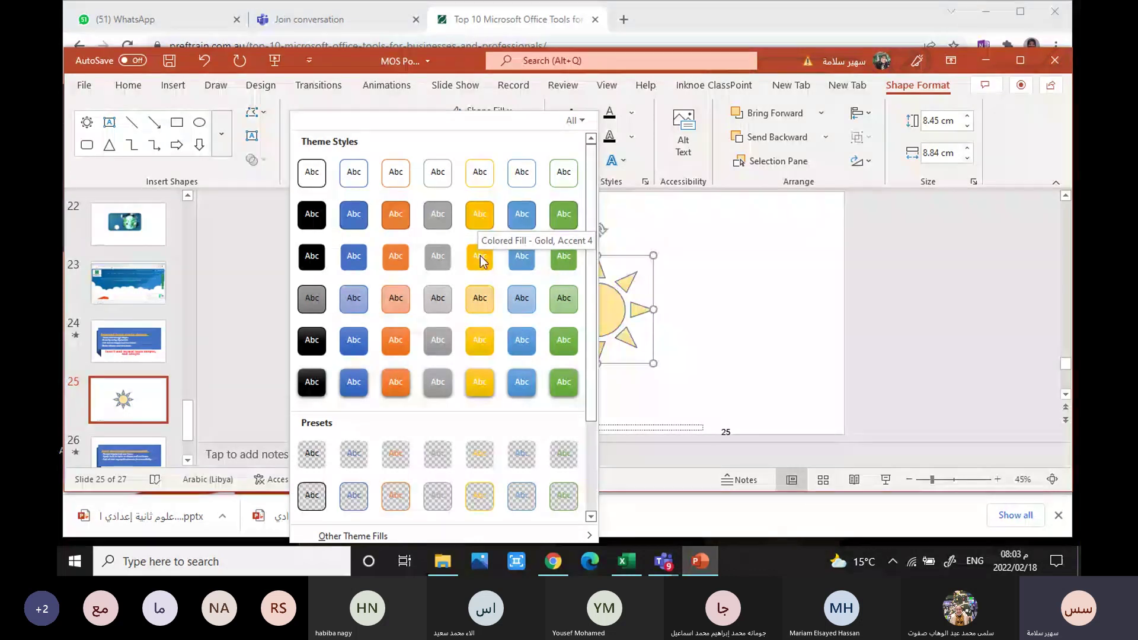
{"action": "left_click", "coordinate": [478, 389]}
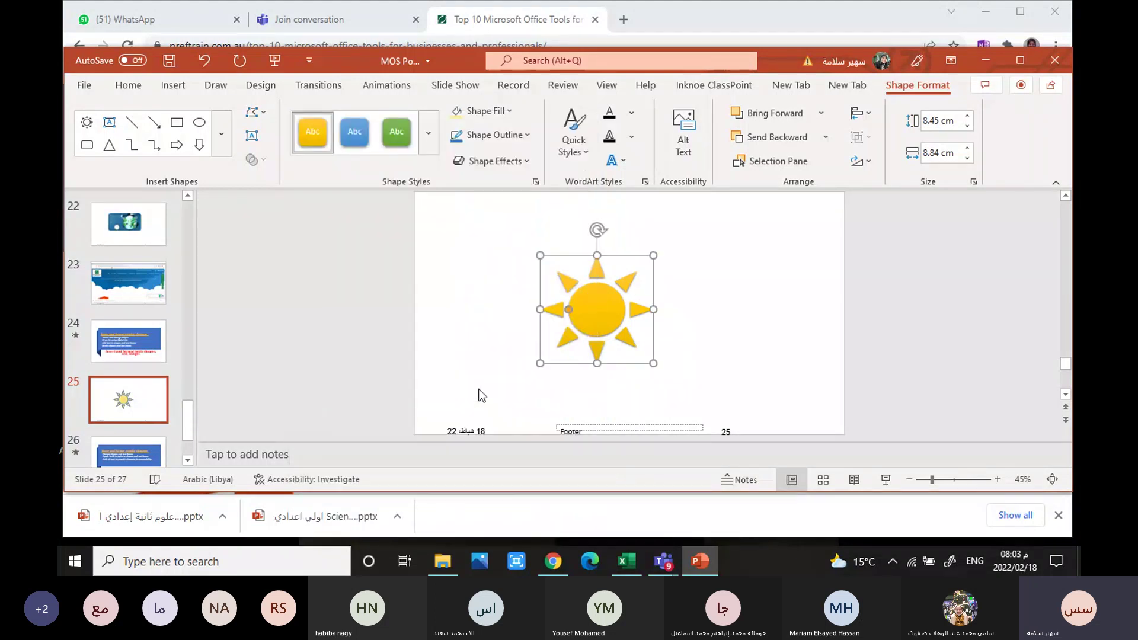
Step: Apply the smallest orange glow variation to the sun shape
{"action": "left_click", "coordinate": [528, 161]}
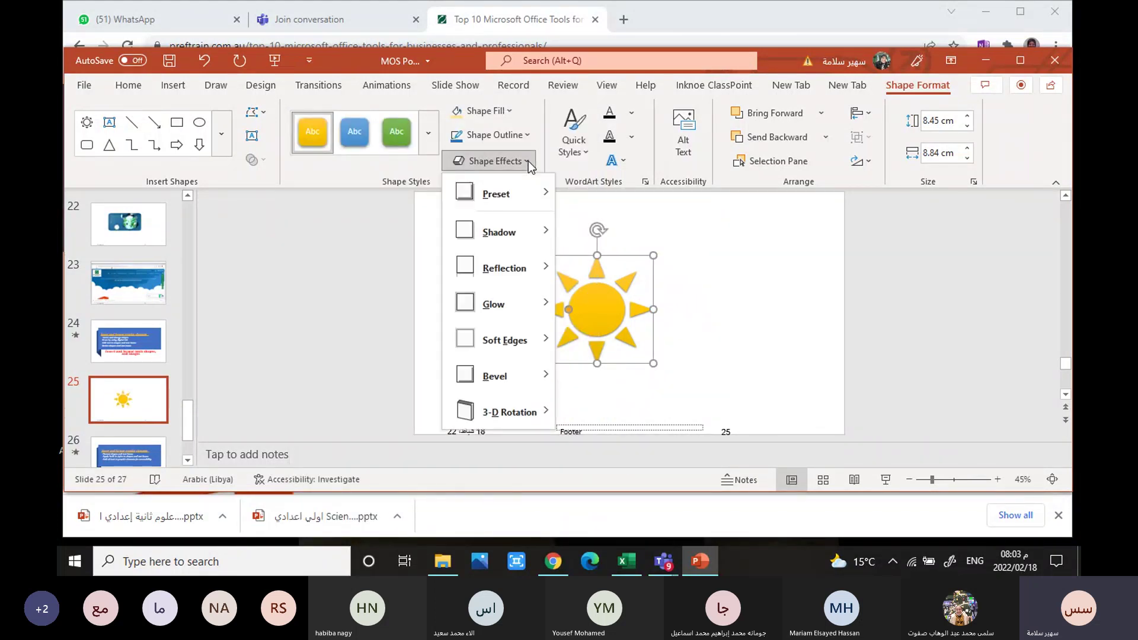
{"action": "mouse_move", "coordinate": [513, 303]}
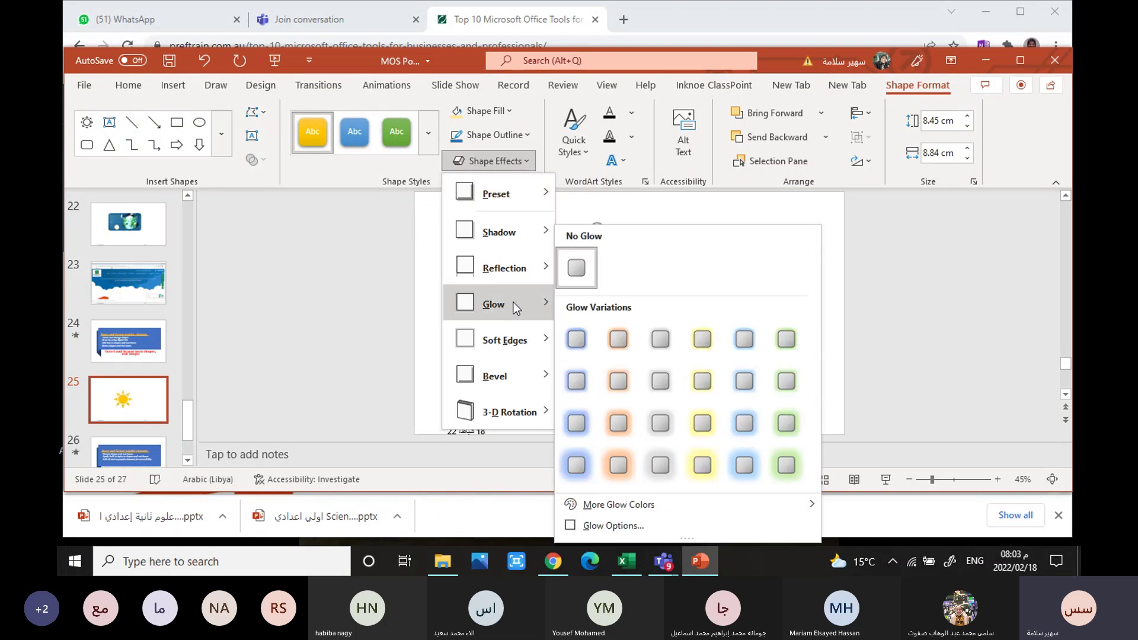
{"action": "left_click", "coordinate": [617, 340]}
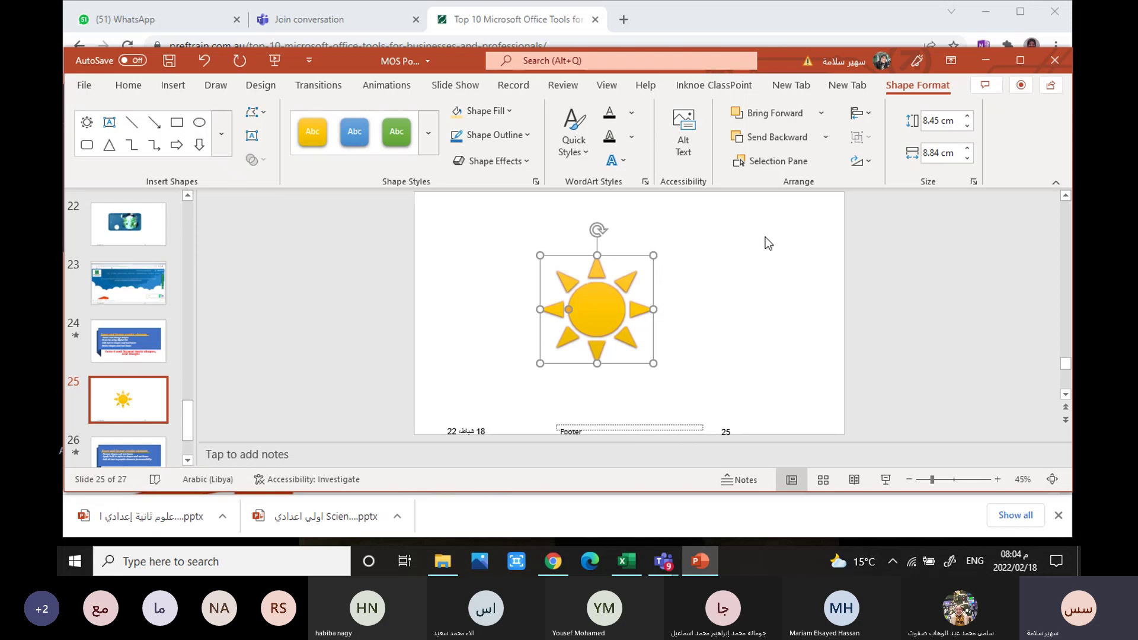
Step: Check the graphic elements topics on slide 24 and return to the sun slide
{"action": "left_click", "coordinate": [127, 346]}
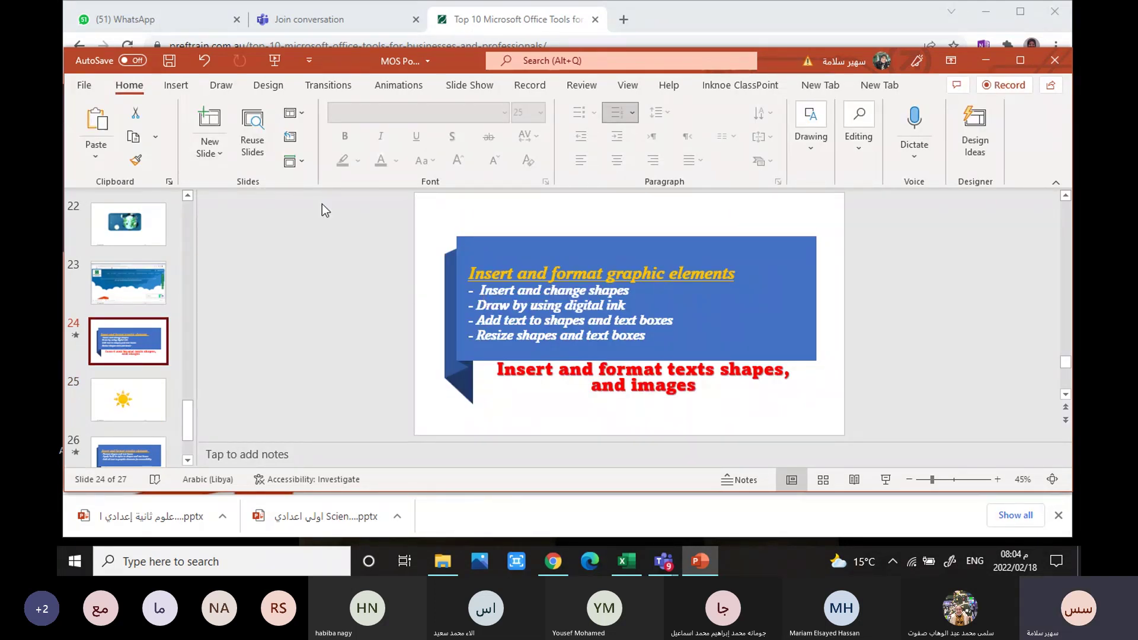
{"action": "left_click", "coordinate": [173, 86]}
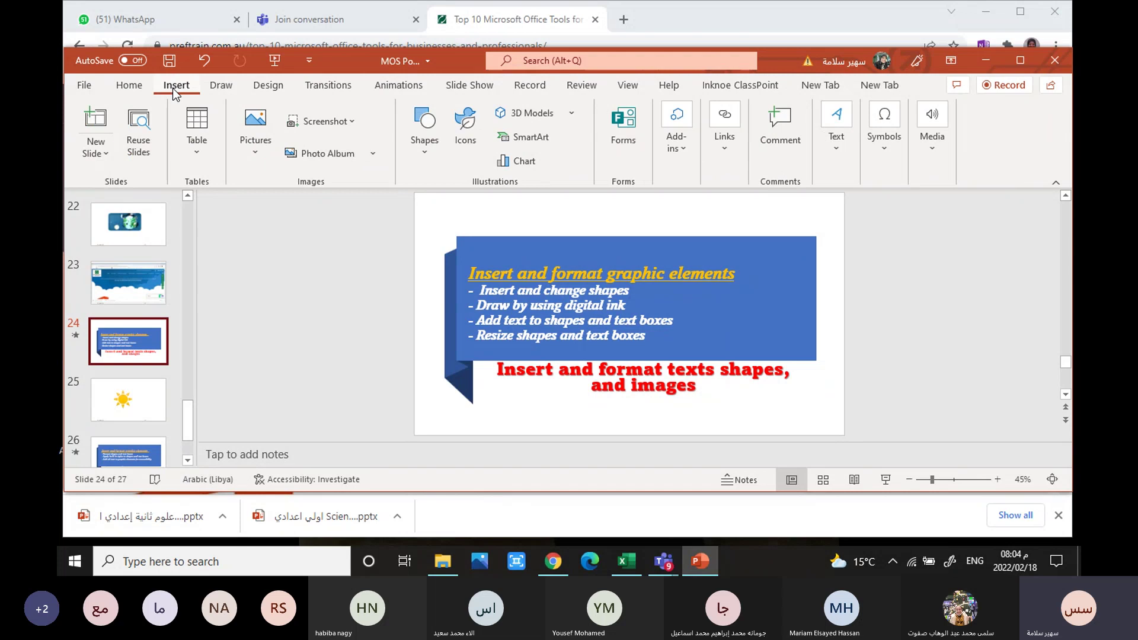
{"action": "left_click", "coordinate": [140, 389]}
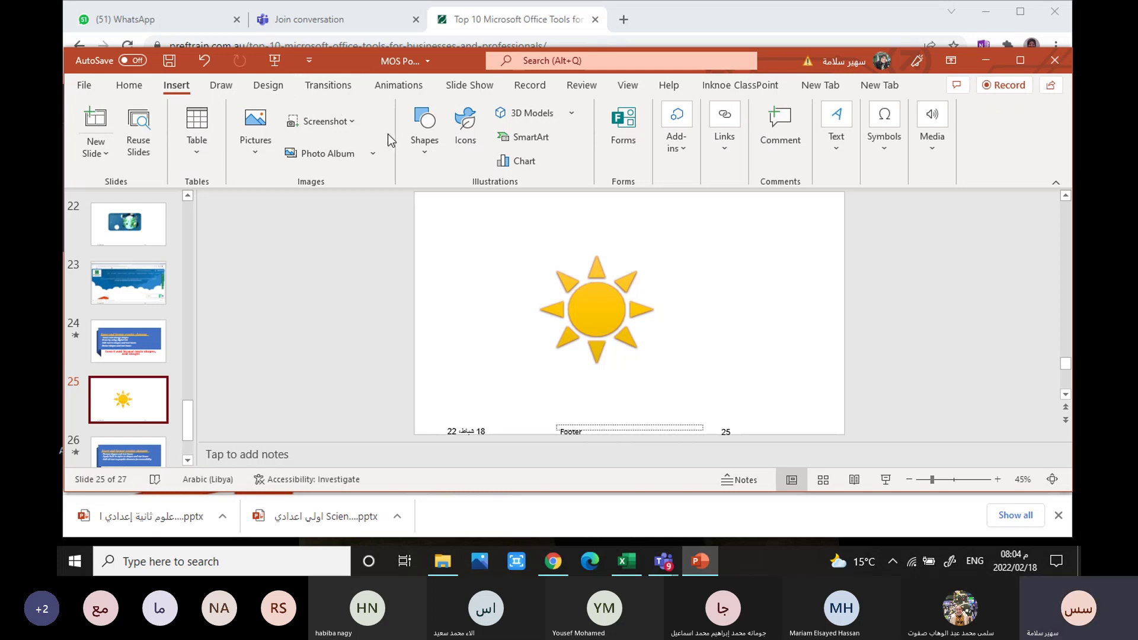
Step: Handwrite "Sun" above and beside the sun shape, using the black pen changed to gold glitter and the second-thickest preset
{"action": "left_click", "coordinate": [223, 88]}
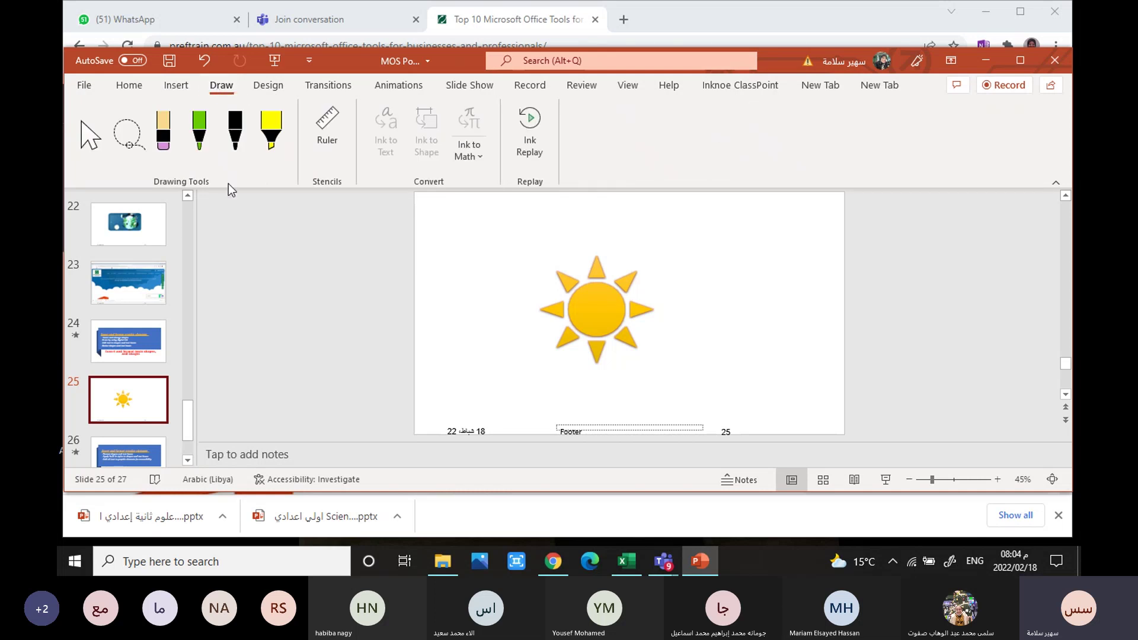
{"action": "left_click", "coordinate": [237, 126]}
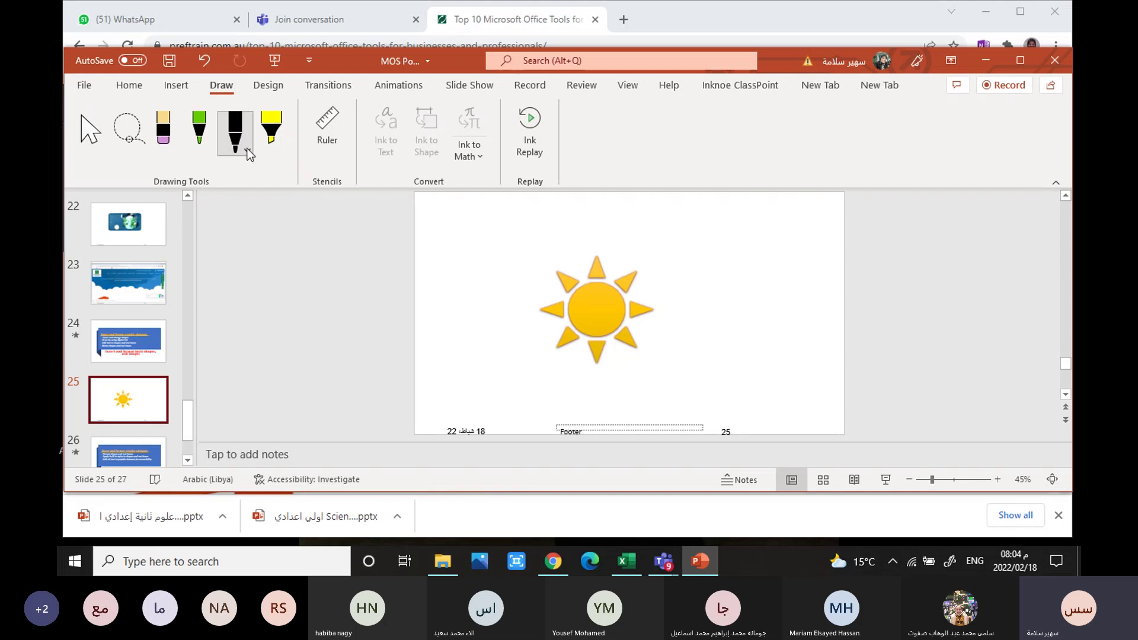
{"action": "left_click", "coordinate": [249, 153]}
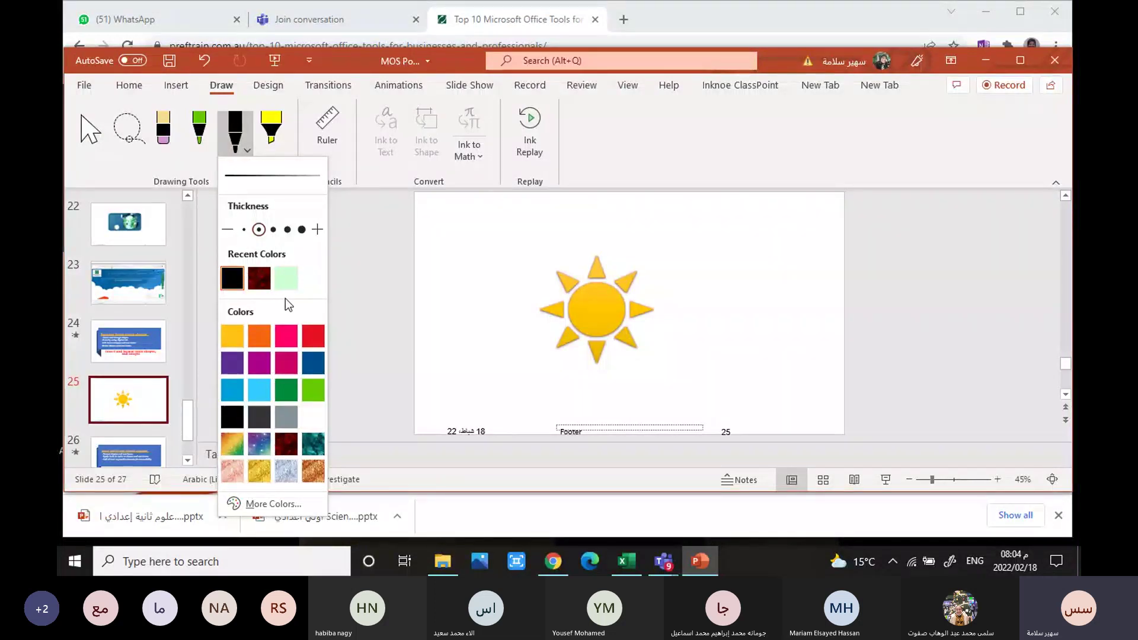
{"action": "left_click", "coordinate": [286, 336]}
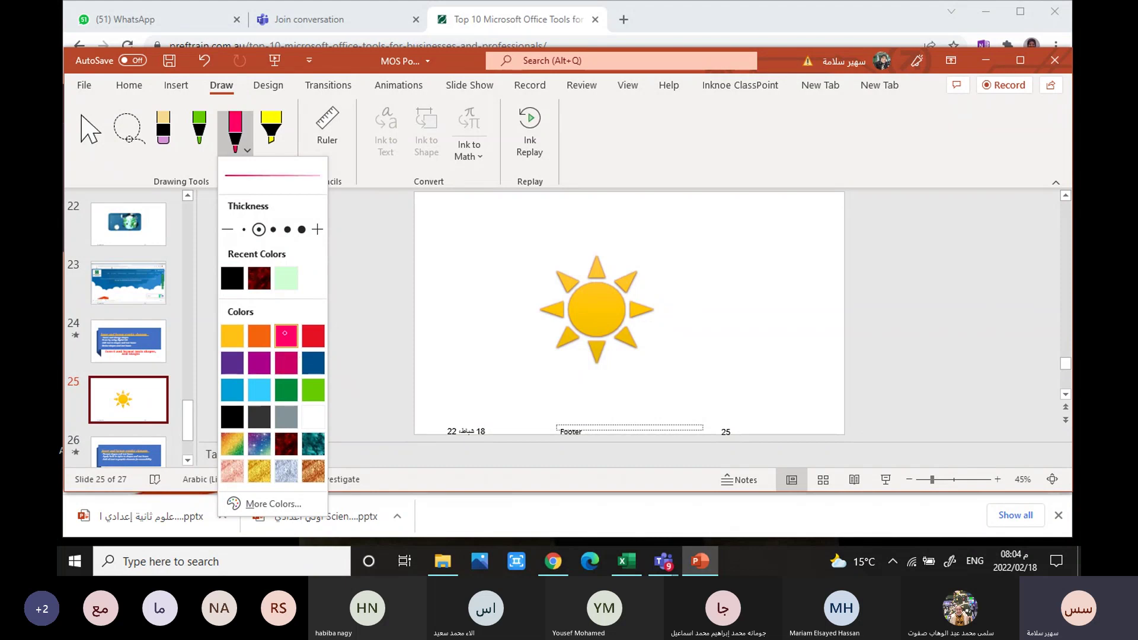
{"action": "left_click", "coordinate": [287, 231]}
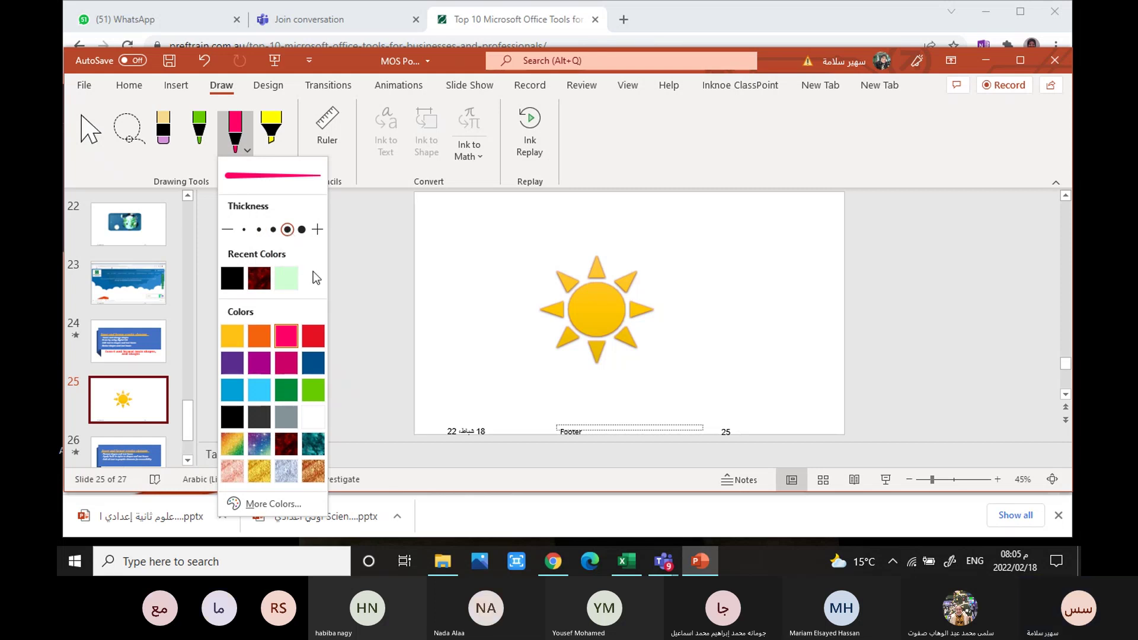
{"action": "left_click", "coordinate": [261, 468]}
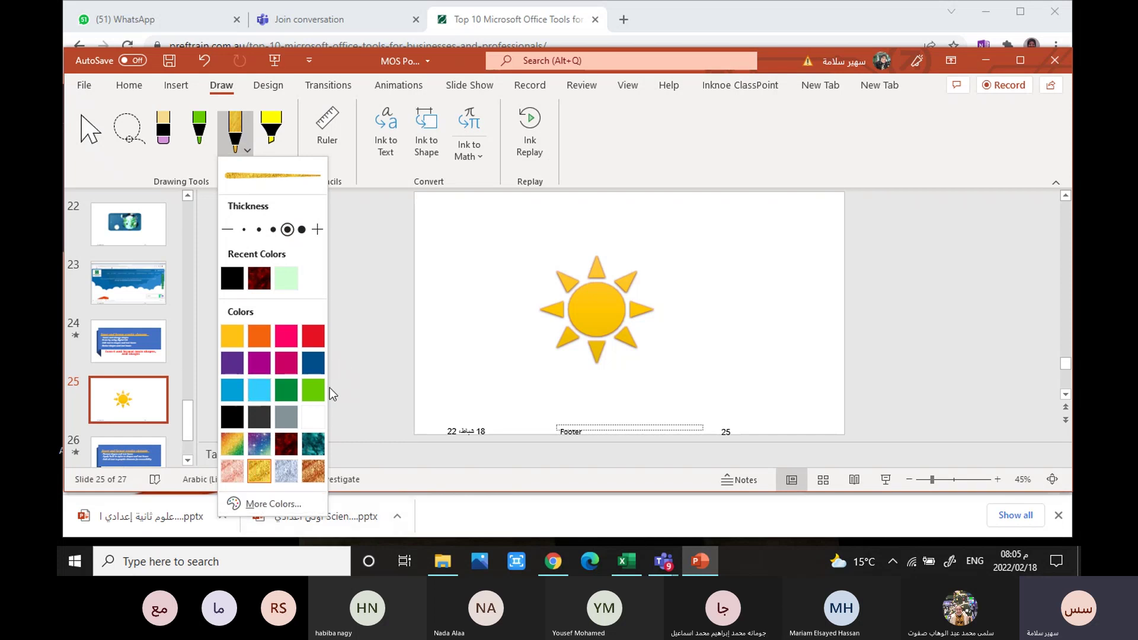
{"action": "left_click", "coordinate": [344, 322]}
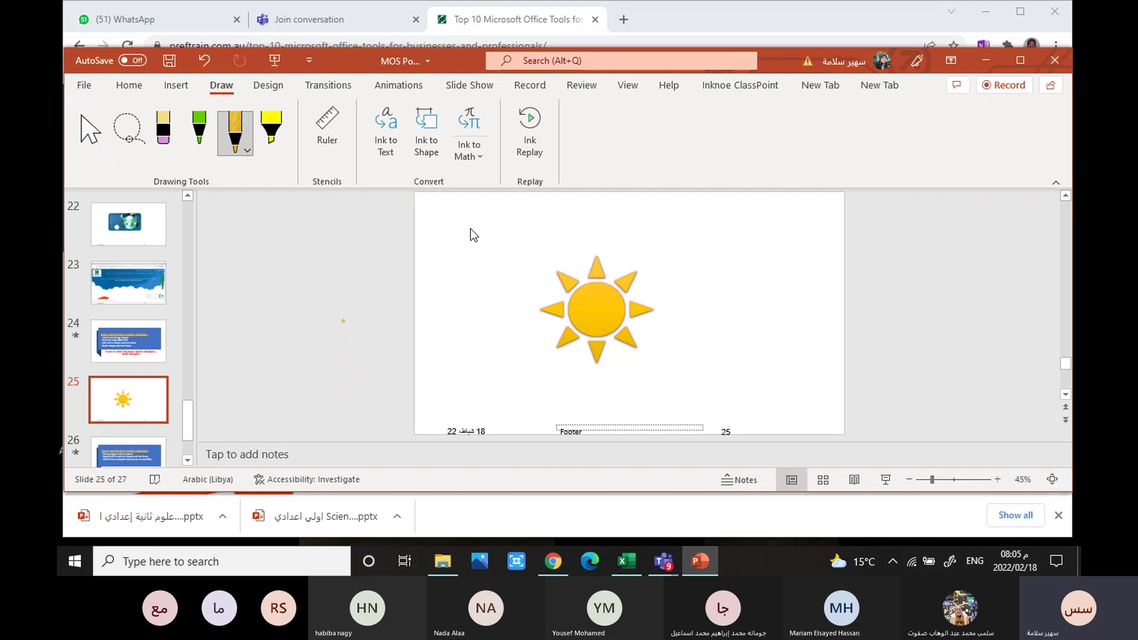
{"action": "mouse_move", "coordinate": [482, 220]}
{"action": "left_mouse_down"}
{"action": "mouse_move", "coordinate": [468, 221]}
{"action": "mouse_move", "coordinate": [515, 232]}
{"action": "left_mouse_up"}
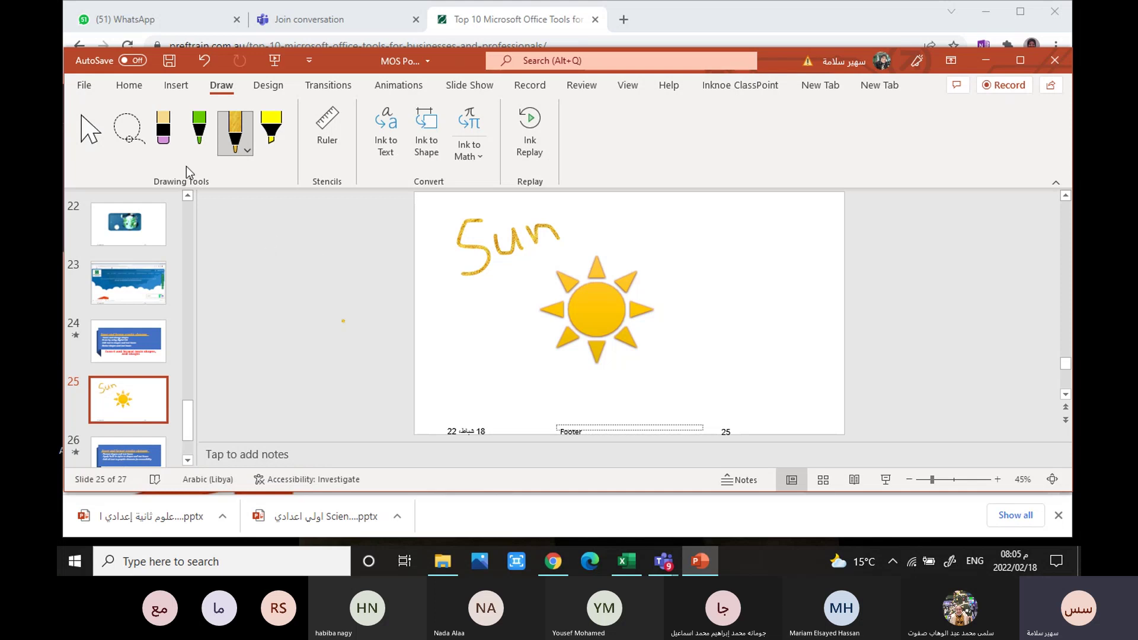
Step: Consult slide 24 for the remaining shape and text box topics and go back to slide 25
{"action": "left_click", "coordinate": [177, 90]}
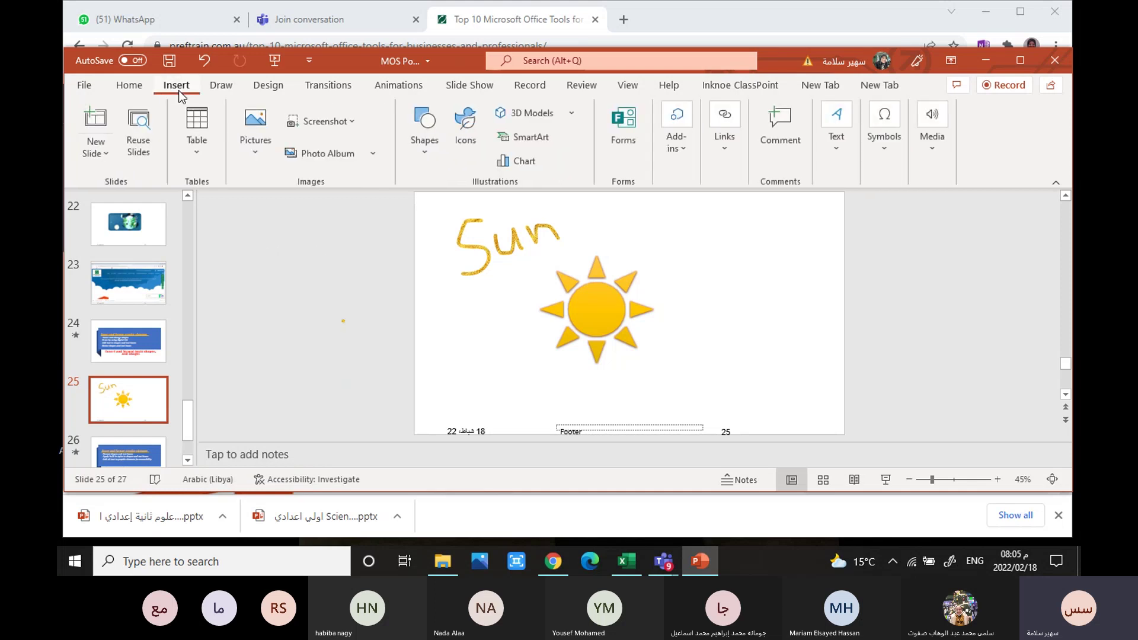
{"action": "left_click", "coordinate": [137, 343]}
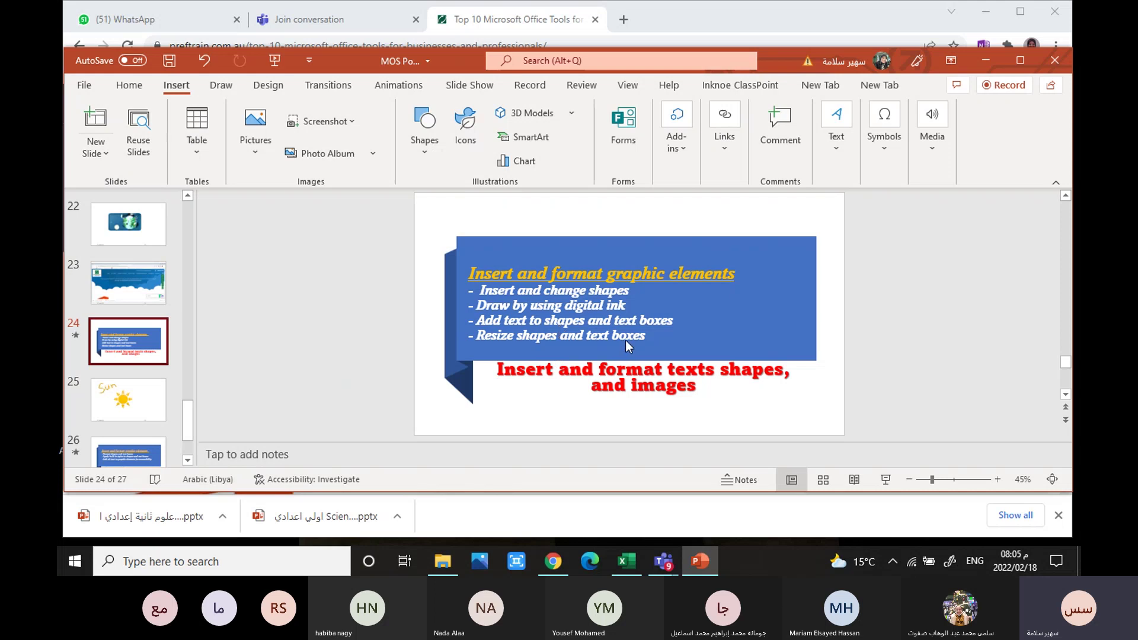
{"action": "left_click", "coordinate": [122, 401]}
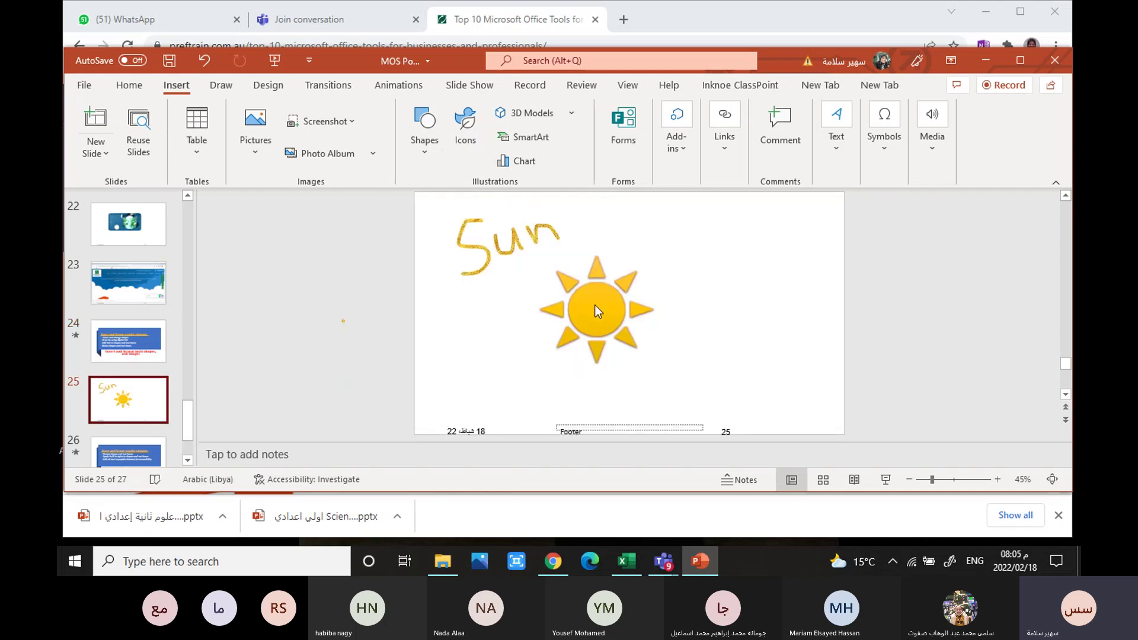
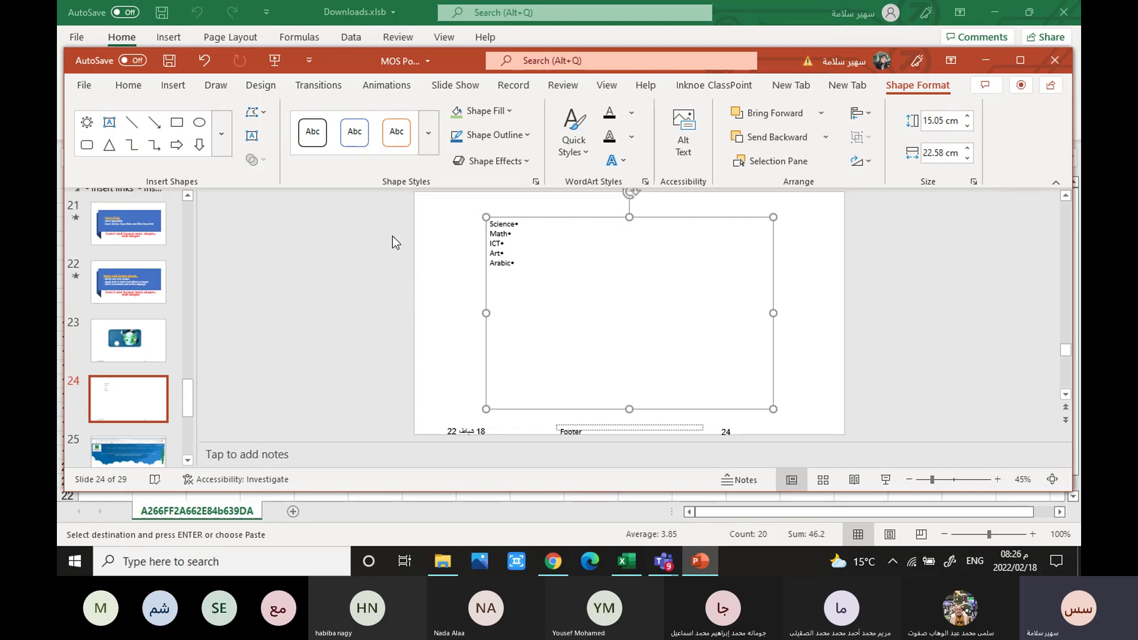
Step: Undo the text conversion of the school subjects SmartArt on slide 24 and convert the graphic to text again
{"action": "left_click", "coordinate": [205, 64]}
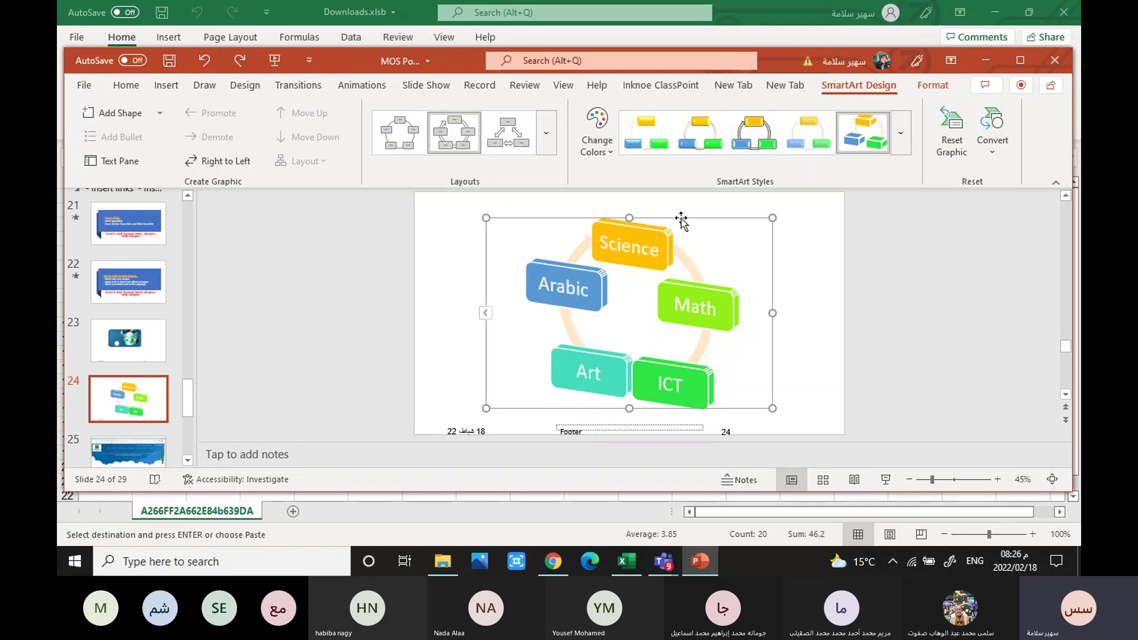
{"action": "left_click", "coordinate": [991, 153]}
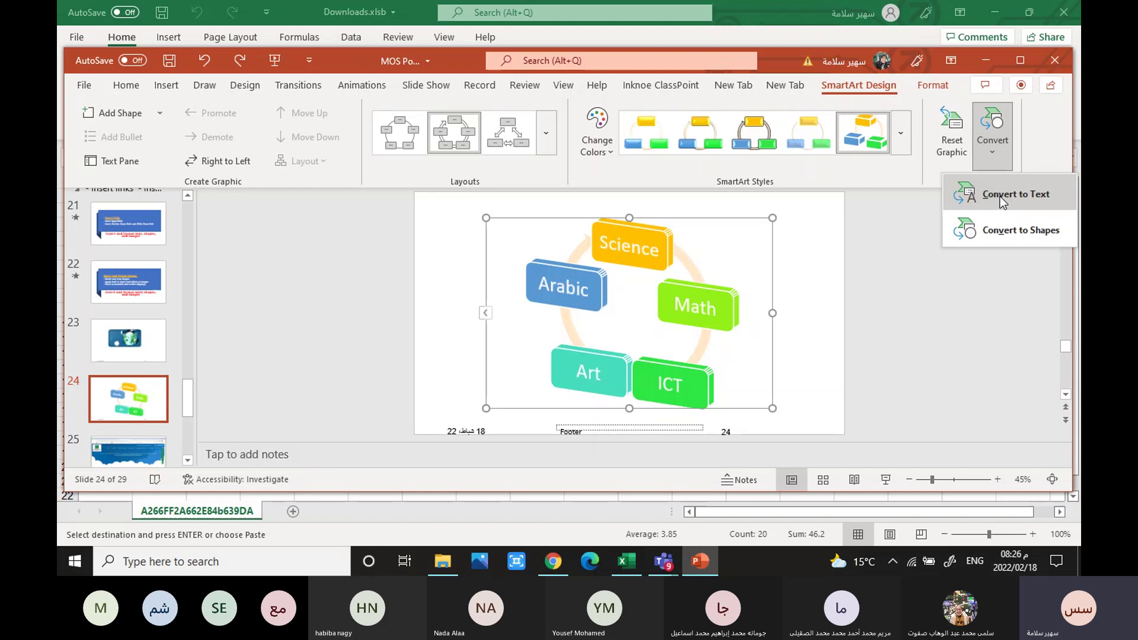
{"action": "left_click", "coordinate": [1000, 197]}
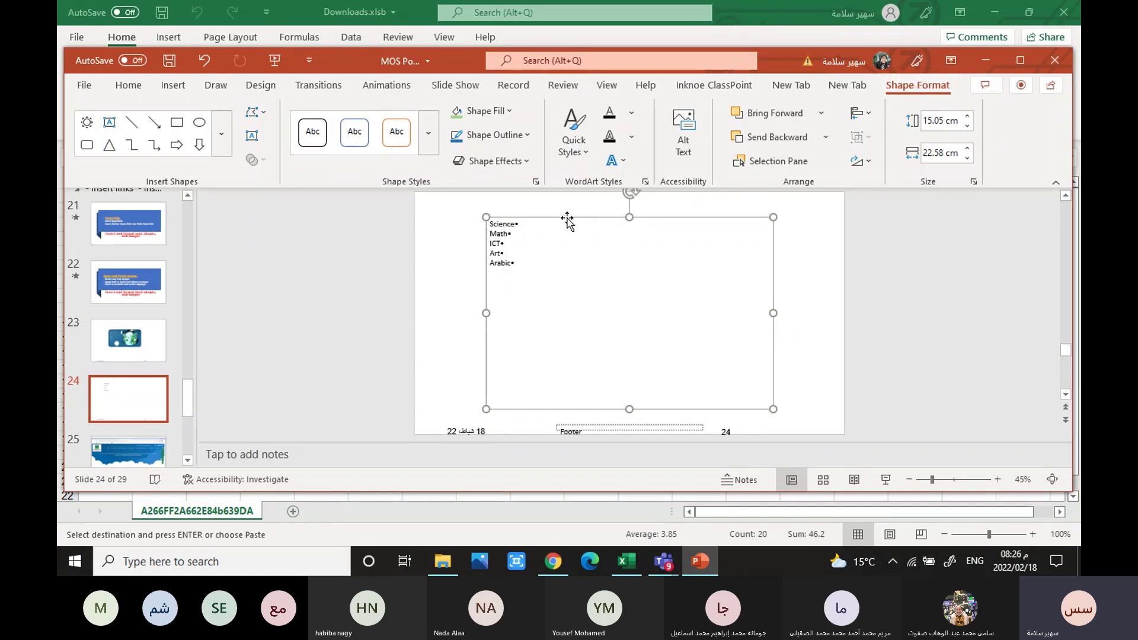
Step: Undo the latest SmartArt-to-text conversion on slide 24 and deselect the graphic
{"action": "left_click", "coordinate": [174, 86]}
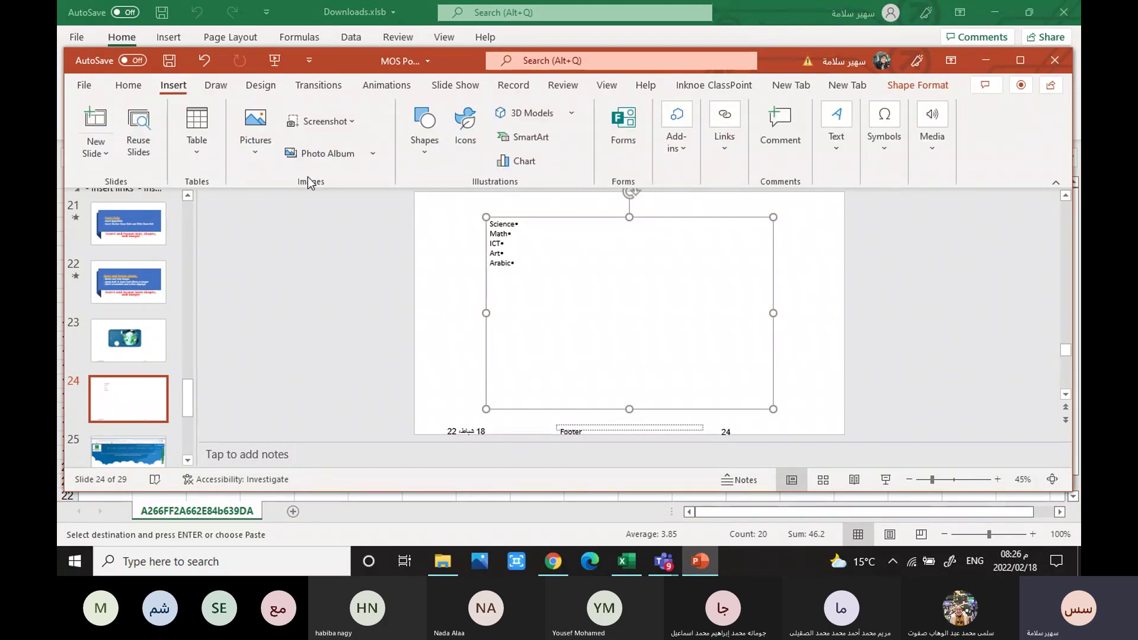
{"action": "left_click", "coordinate": [212, 62]}
{"action": "left_click", "coordinate": [333, 332]}
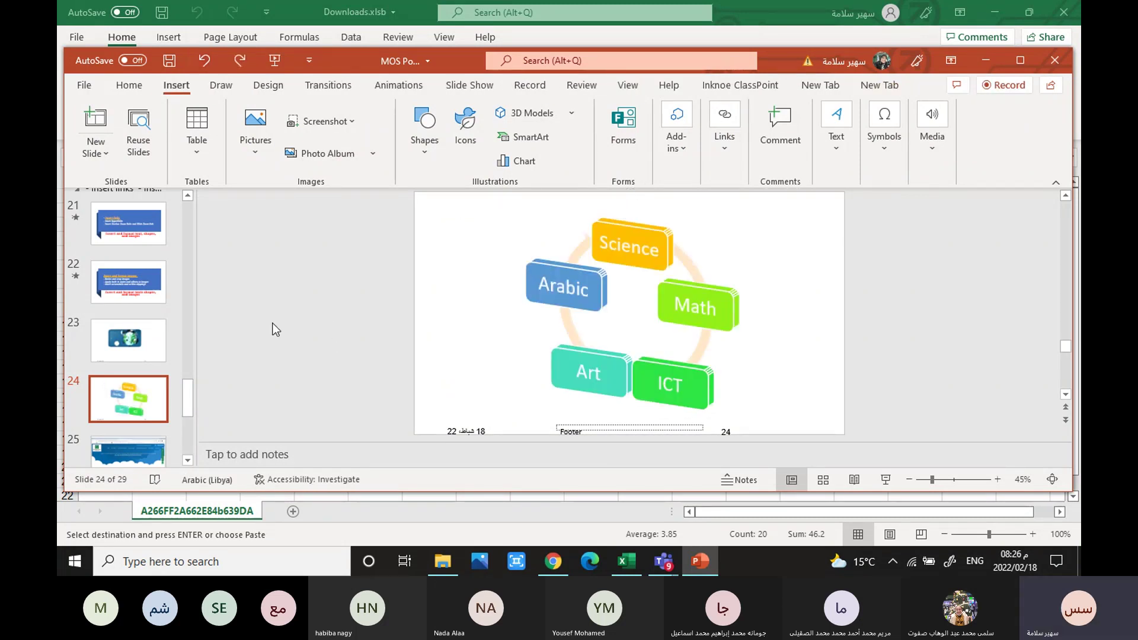
Step: Add a Blank layout slide between slide 23 and the school subjects SmartArt slide
{"action": "left_click", "coordinate": [130, 368]}
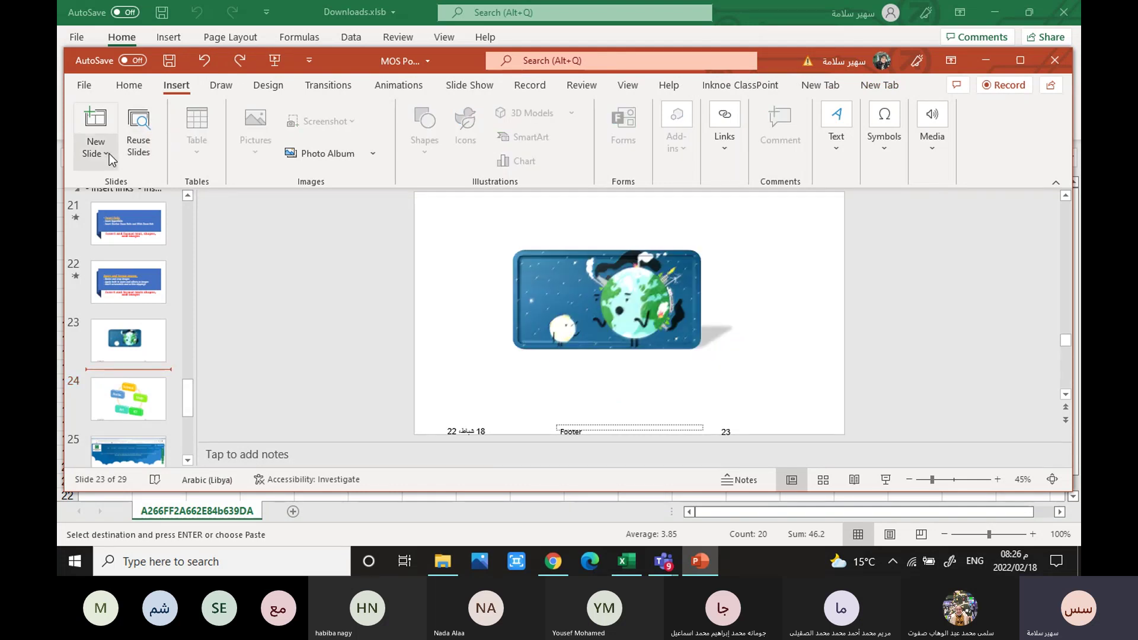
{"action": "left_click", "coordinate": [109, 154]}
{"action": "left_click", "coordinate": [127, 372]}
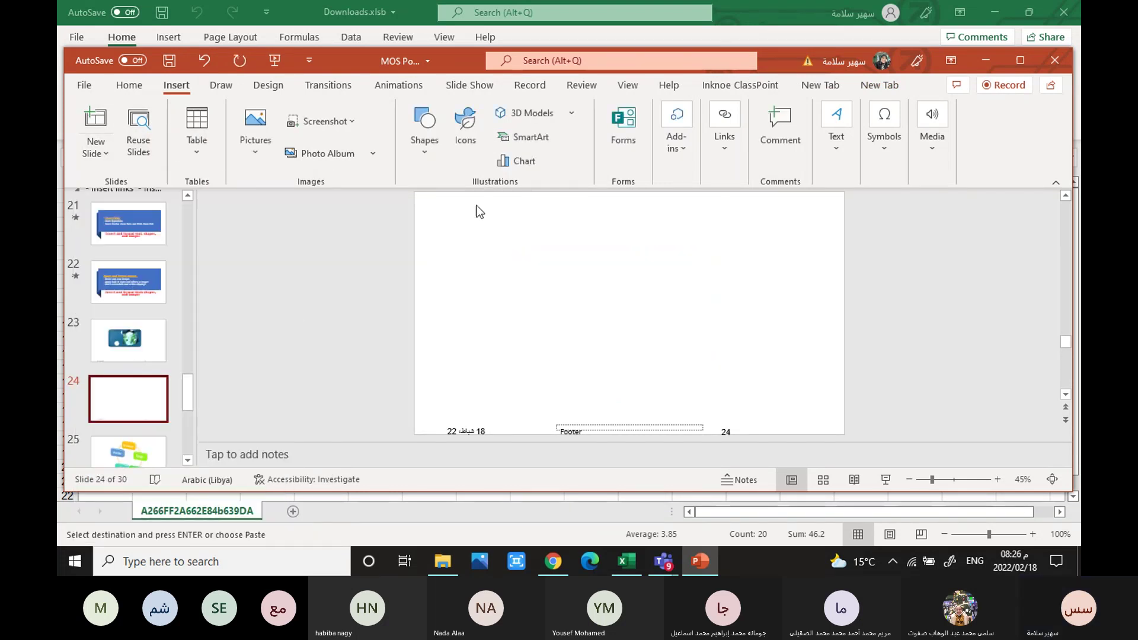
Step: Insert a 3-D Pie chart on the new blank slide
{"action": "left_click", "coordinate": [518, 162]}
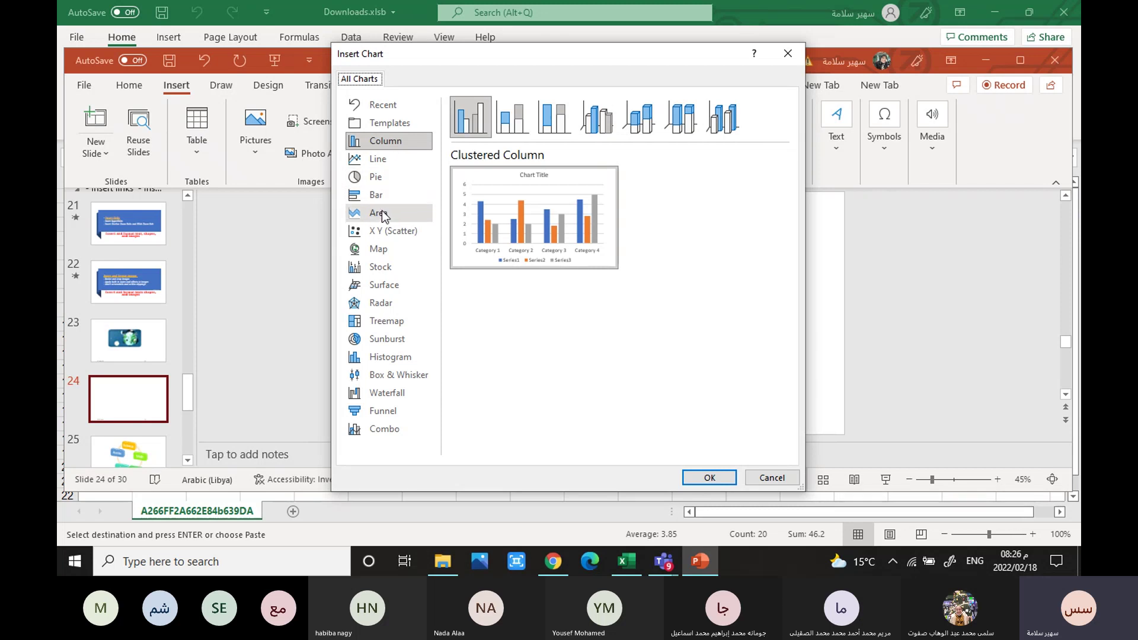
{"action": "left_click", "coordinate": [388, 181]}
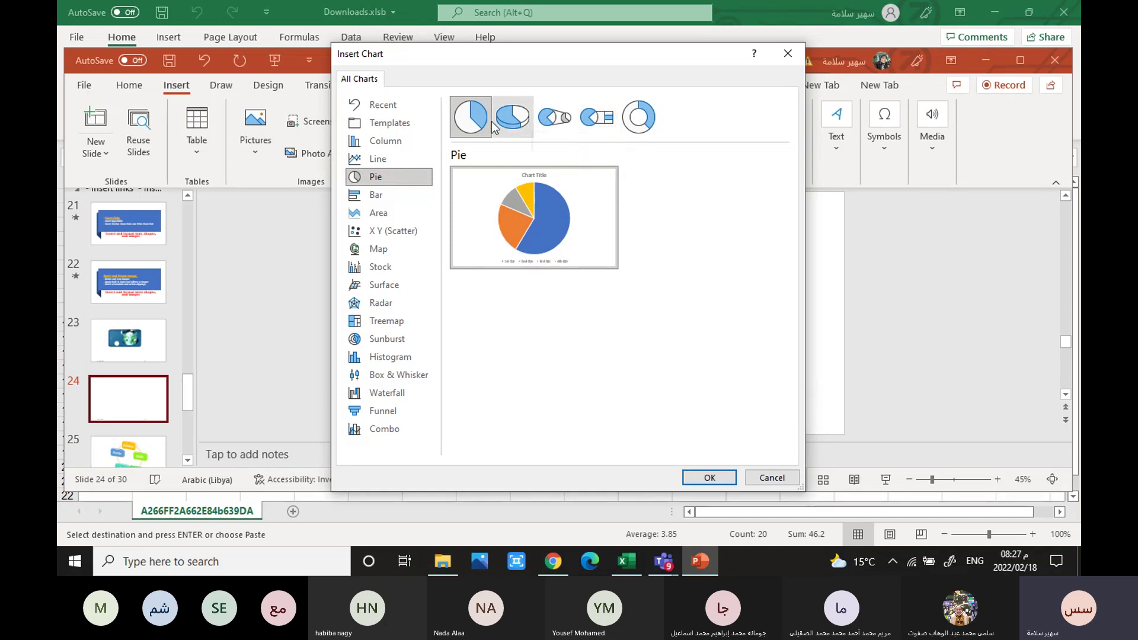
{"action": "left_click", "coordinate": [514, 118]}
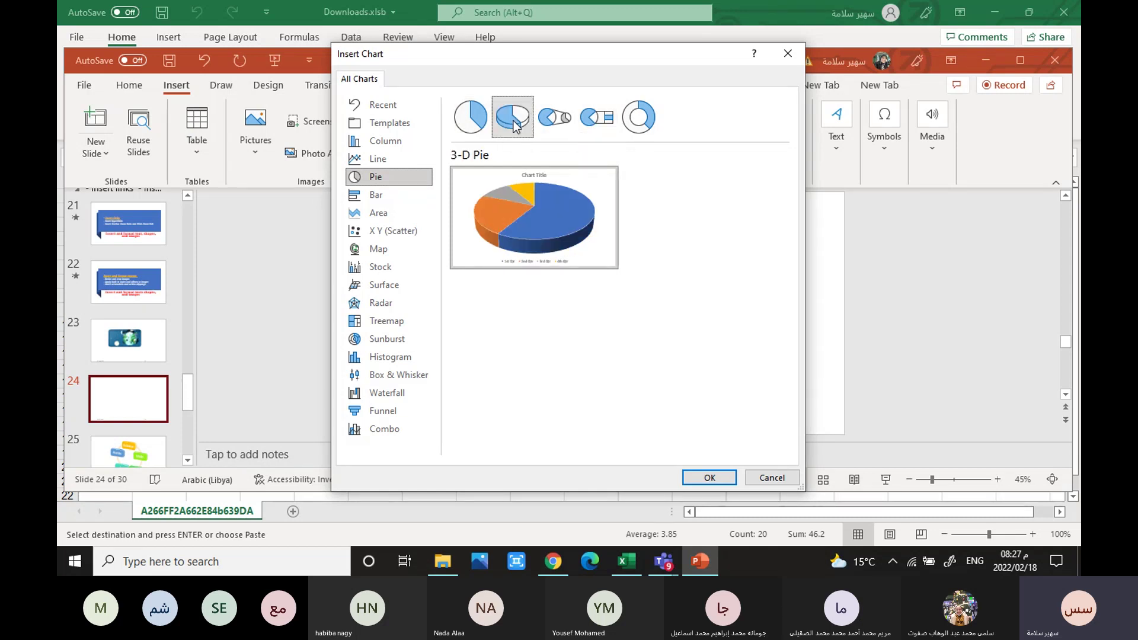
{"action": "left_click", "coordinate": [705, 482]}
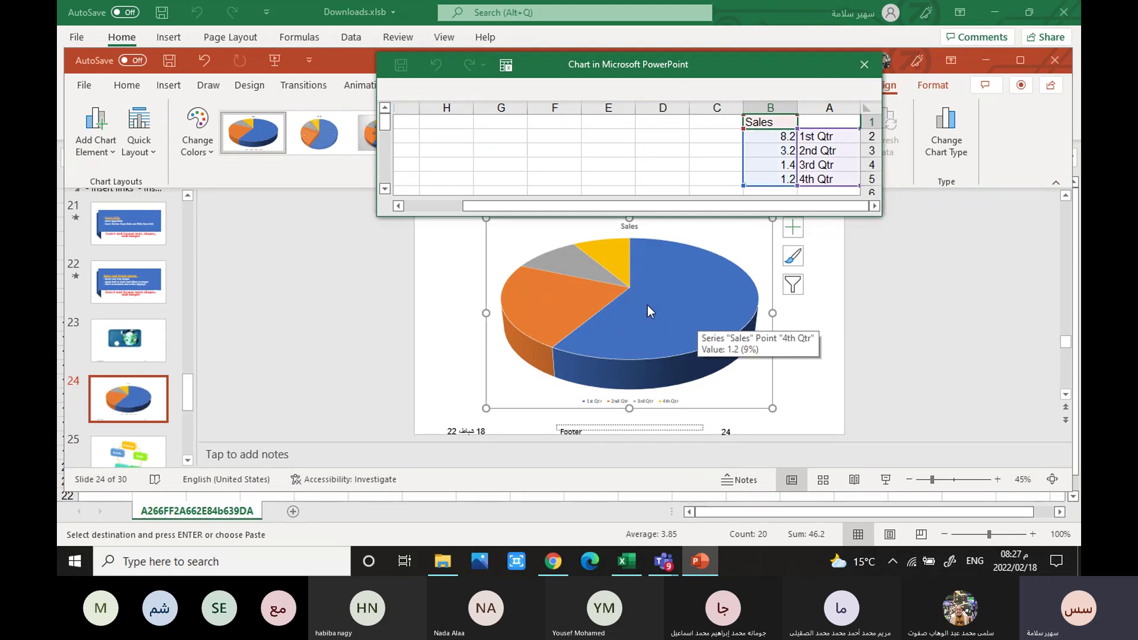
Step: Set the pie chart's Sales values to 10, 5, 3 and 5 for the 1st to 4th Qtr and close the data sheet
{"action": "left_click", "coordinate": [787, 136]}
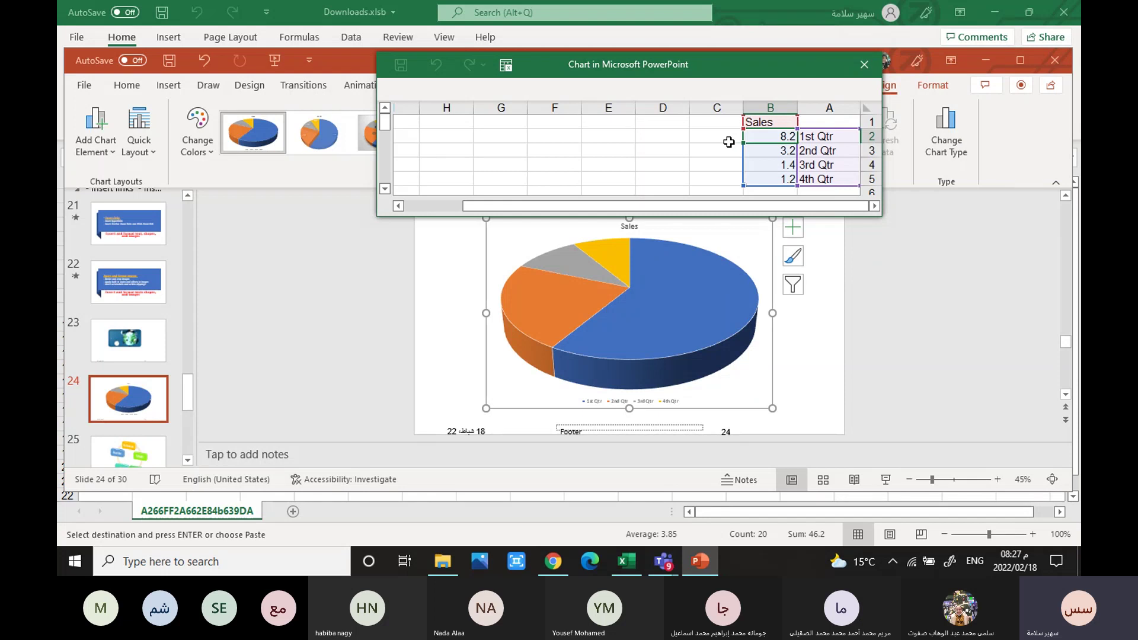
{"action": "type", "text": "10"}
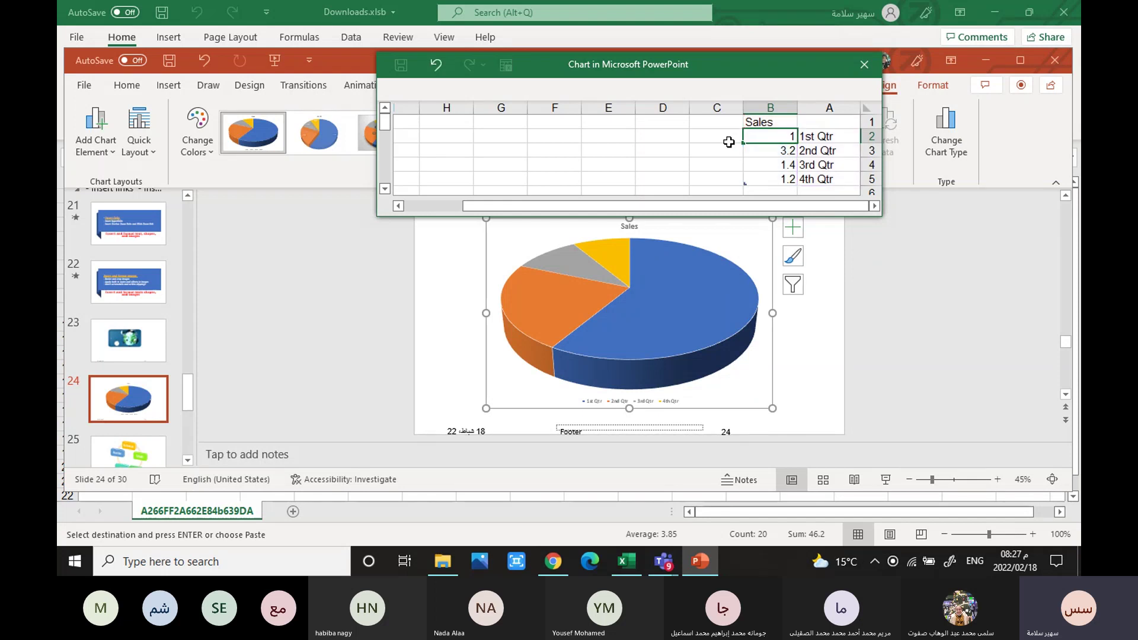
{"action": "left_click", "coordinate": [778, 147]}
{"action": "type", "text": "5"}
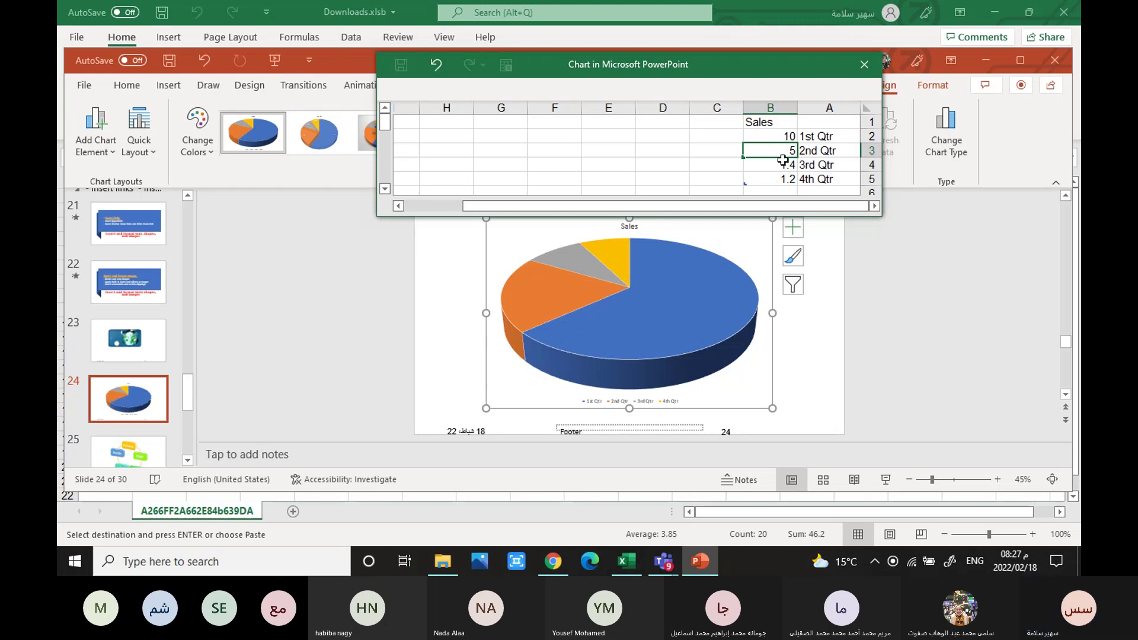
{"action": "left_click", "coordinate": [782, 164]}
{"action": "type", "text": "3"}
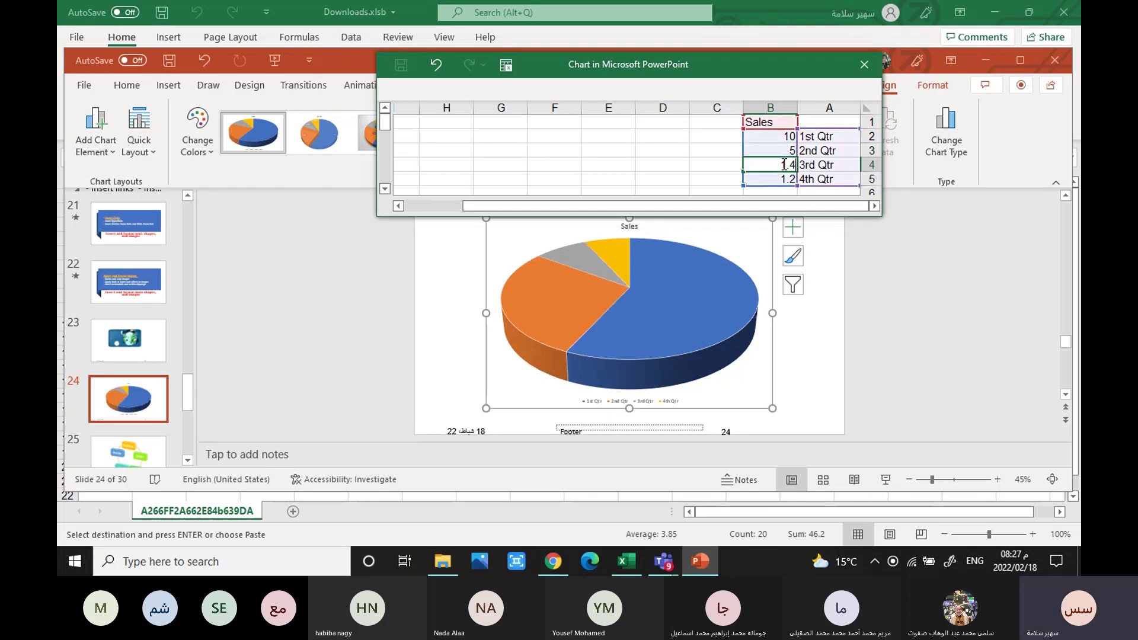
{"action": "left_click", "coordinate": [781, 178]}
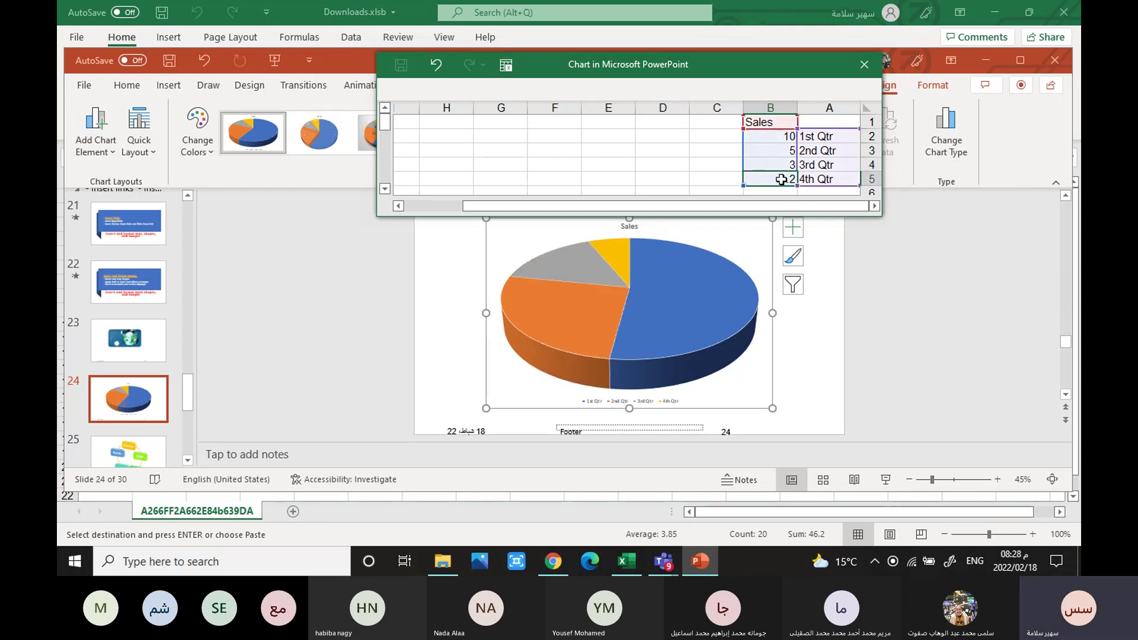
{"action": "type", "text": "5"}
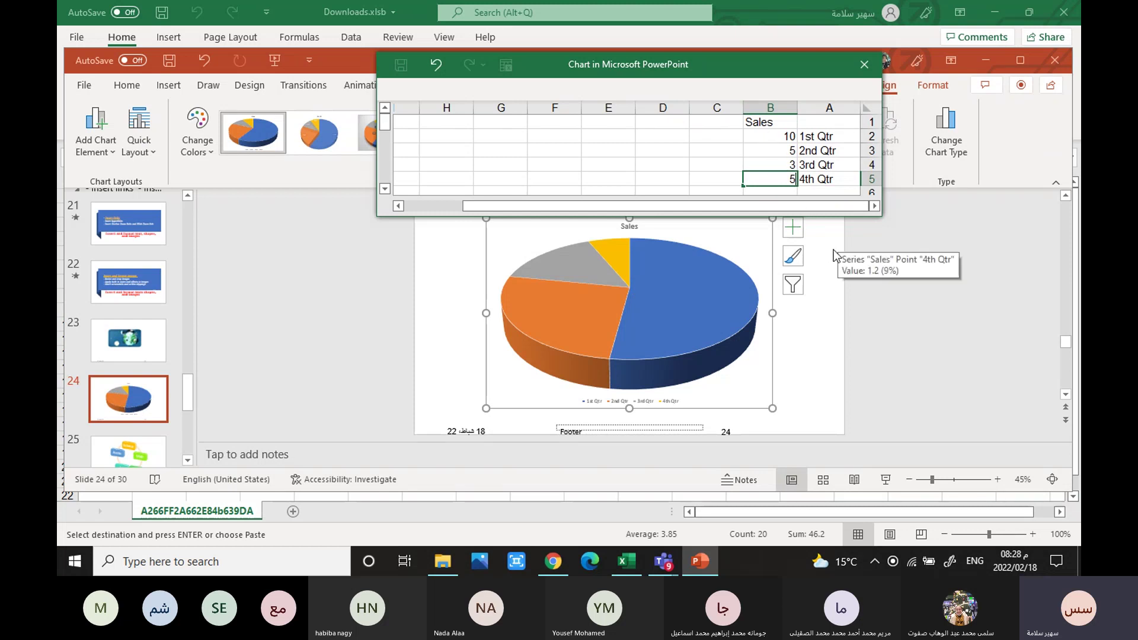
{"action": "left_click", "coordinate": [817, 241]}
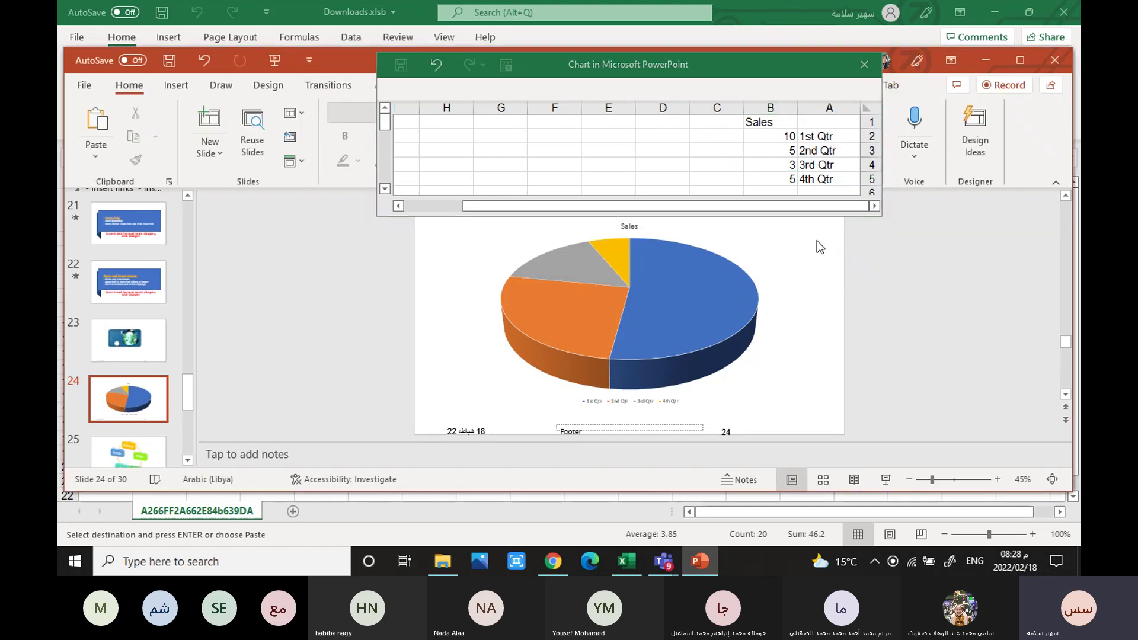
{"action": "left_click", "coordinate": [865, 64]}
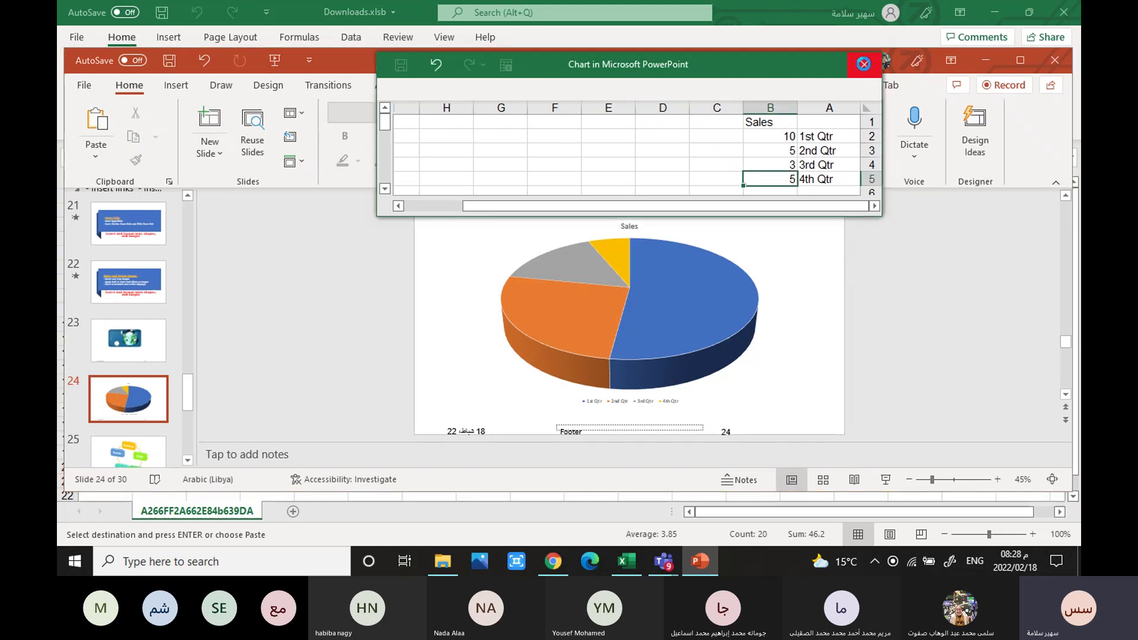
Step: Check which chart elements the pie chart offers and inspect the values of its slices
{"action": "left_click", "coordinate": [637, 246]}
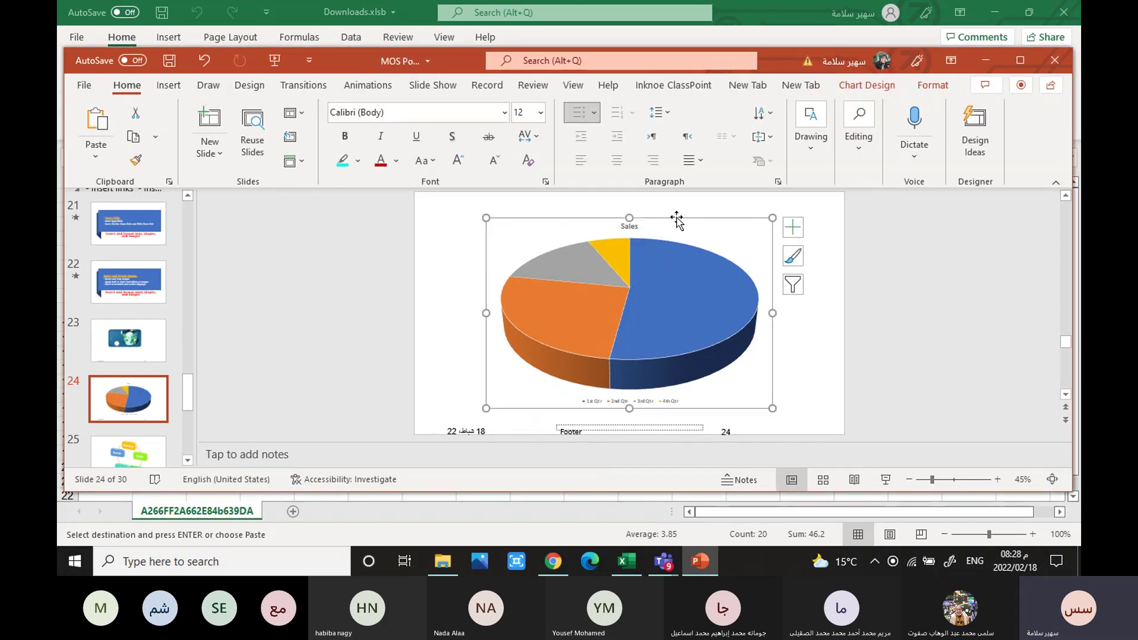
{"action": "left_click", "coordinate": [794, 231]}
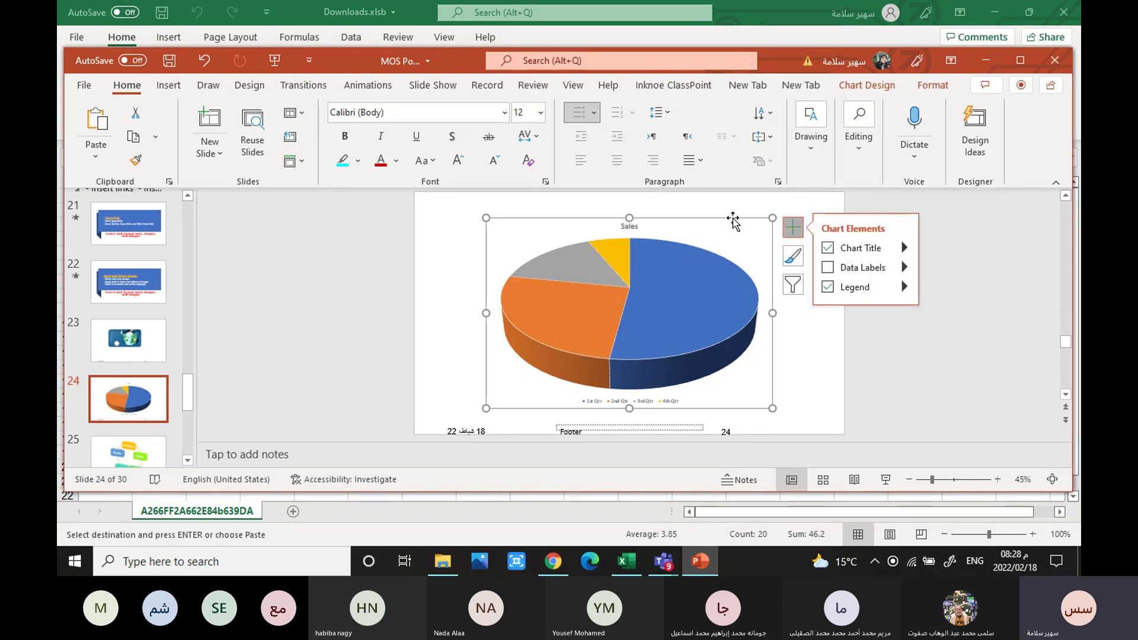
{"action": "left_click", "coordinate": [686, 207]}
{"action": "left_click", "coordinate": [686, 208]}
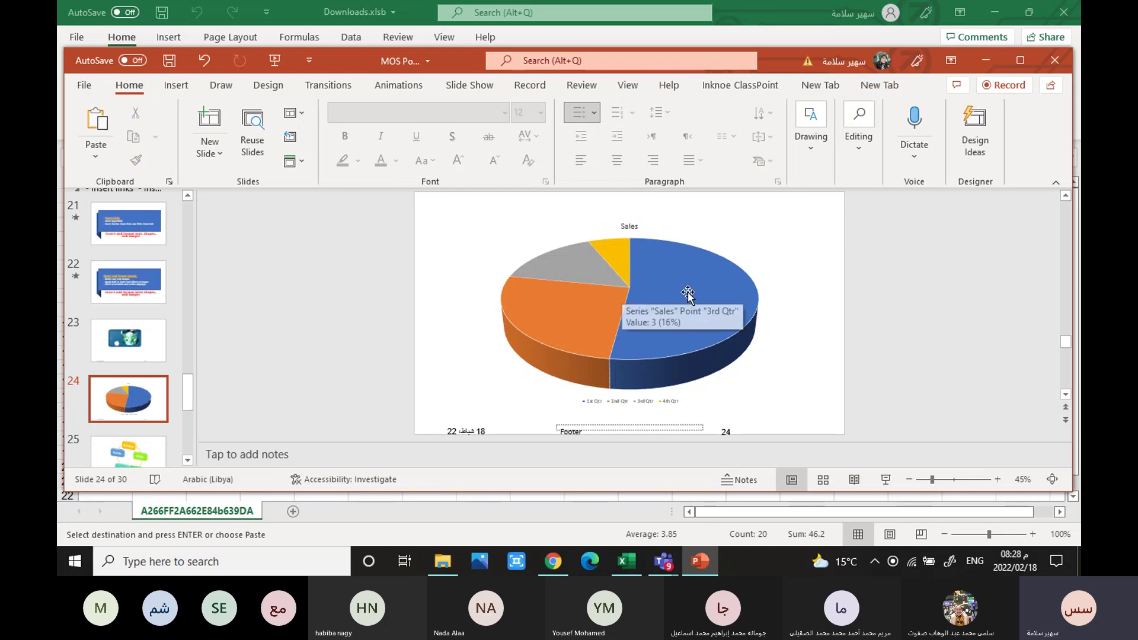
{"action": "mouse_move", "coordinate": [686, 318]}
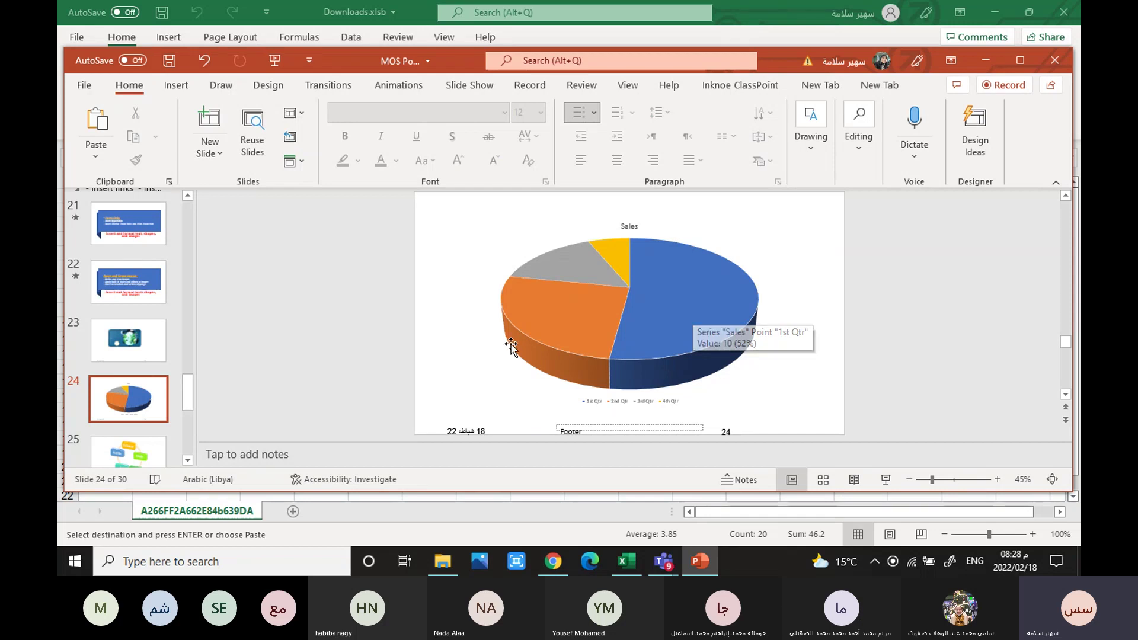
Step: Add a Blank layout slide after the pie chart slide
{"action": "left_click", "coordinate": [172, 88]}
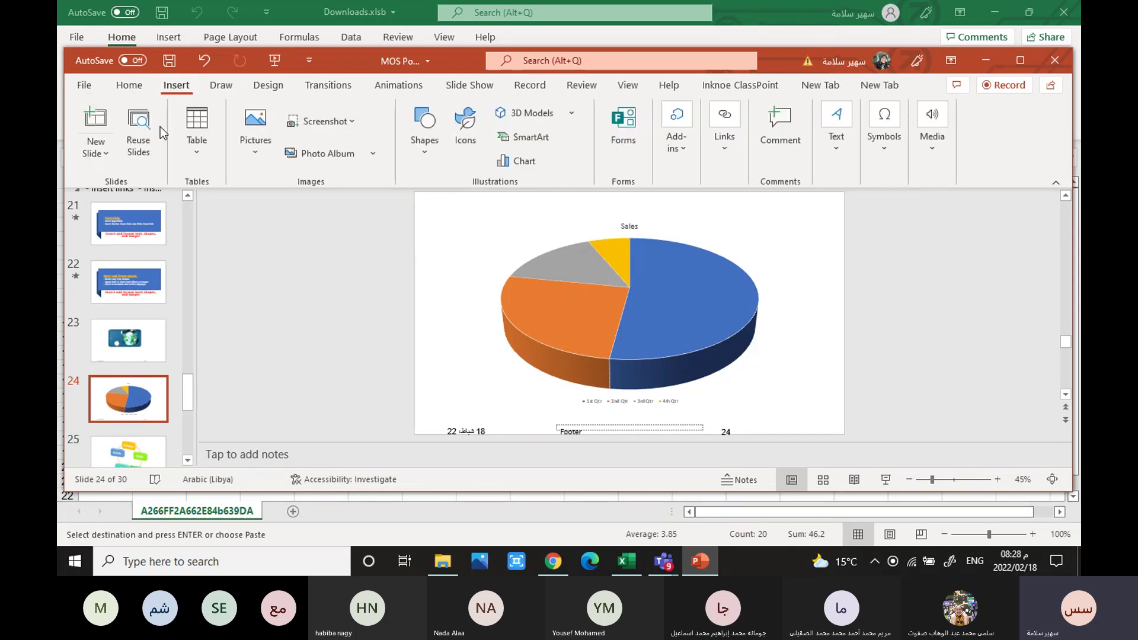
{"action": "left_click", "coordinate": [105, 147]}
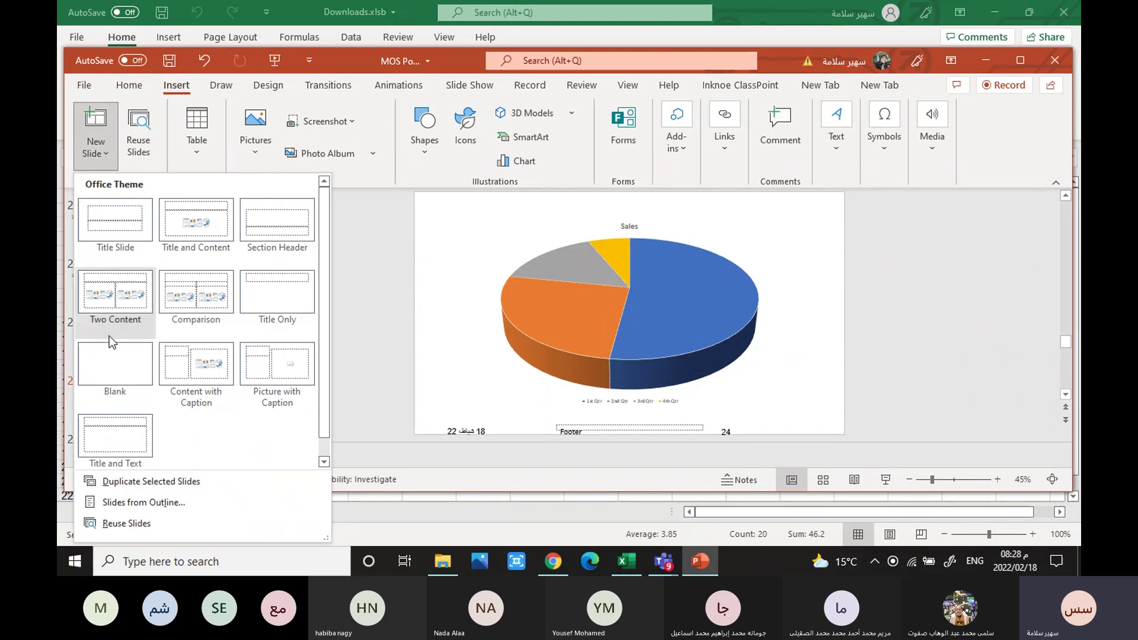
{"action": "left_click", "coordinate": [110, 362]}
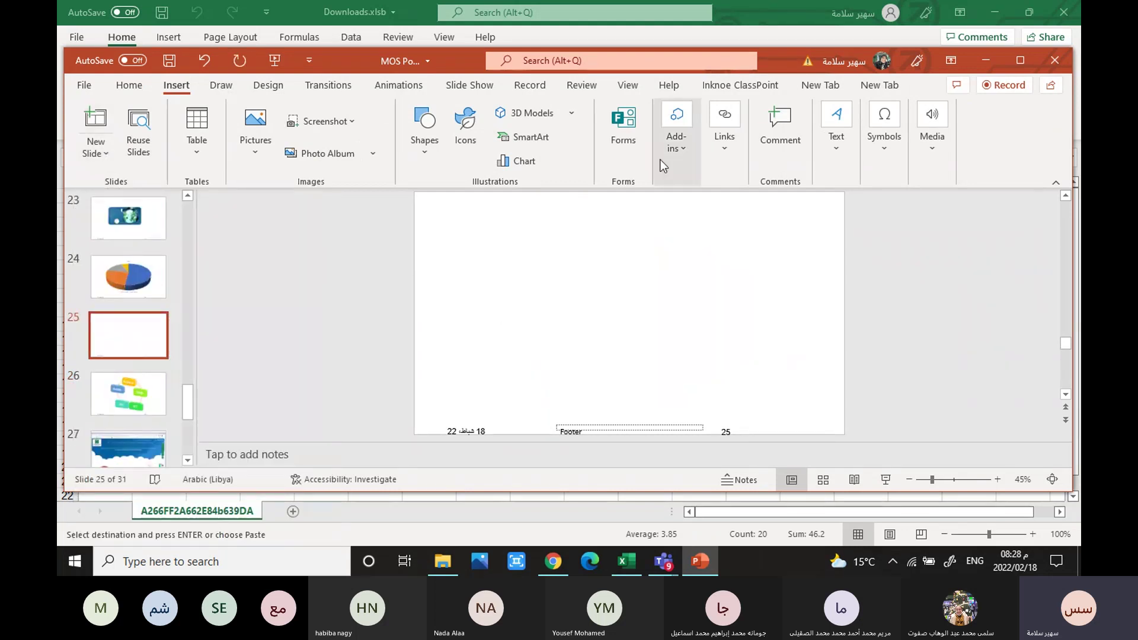
Step: Review the video source options, and insert the audio file AUD-20191015-WA0027.mp3 from the MOS folder on slide 25
{"action": "left_click", "coordinate": [935, 153]}
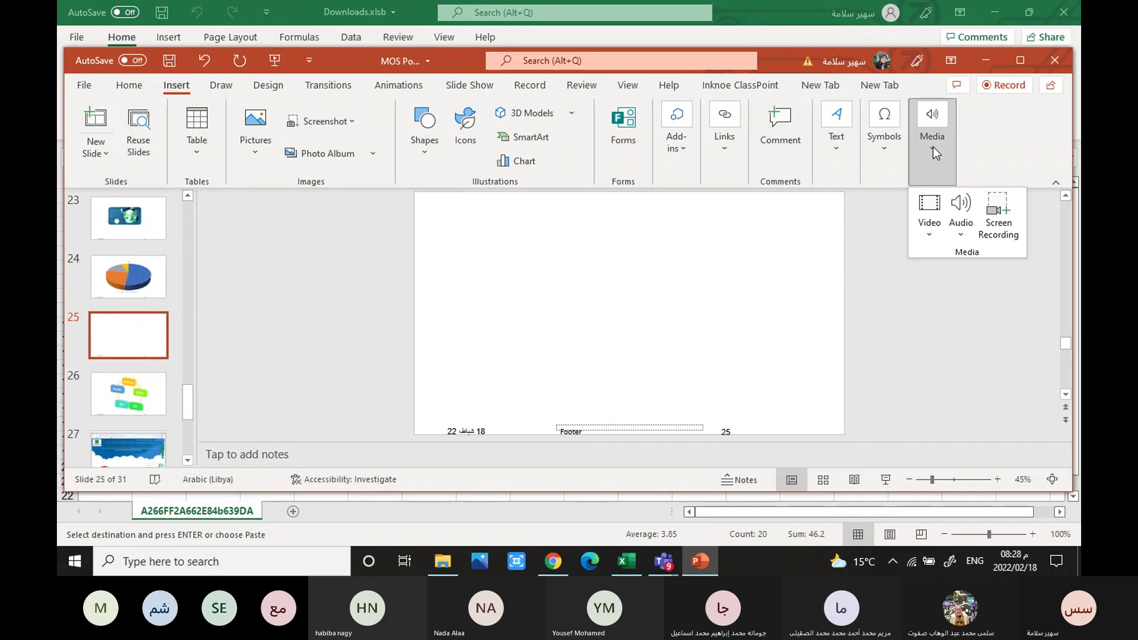
{"action": "left_click", "coordinate": [928, 232]}
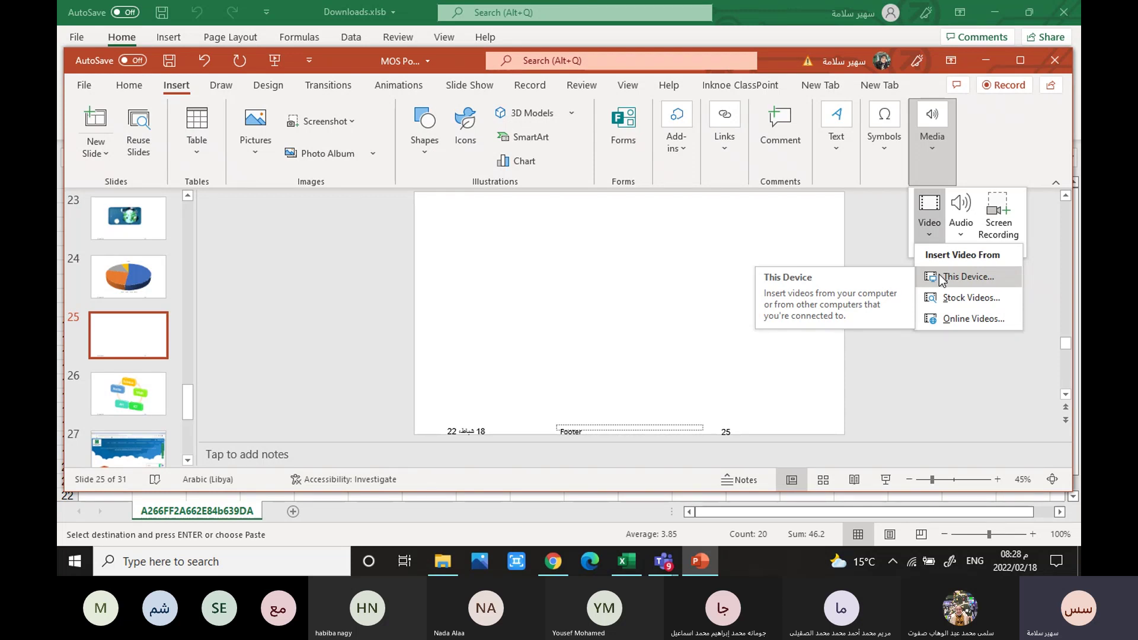
{"action": "left_click", "coordinate": [962, 233]}
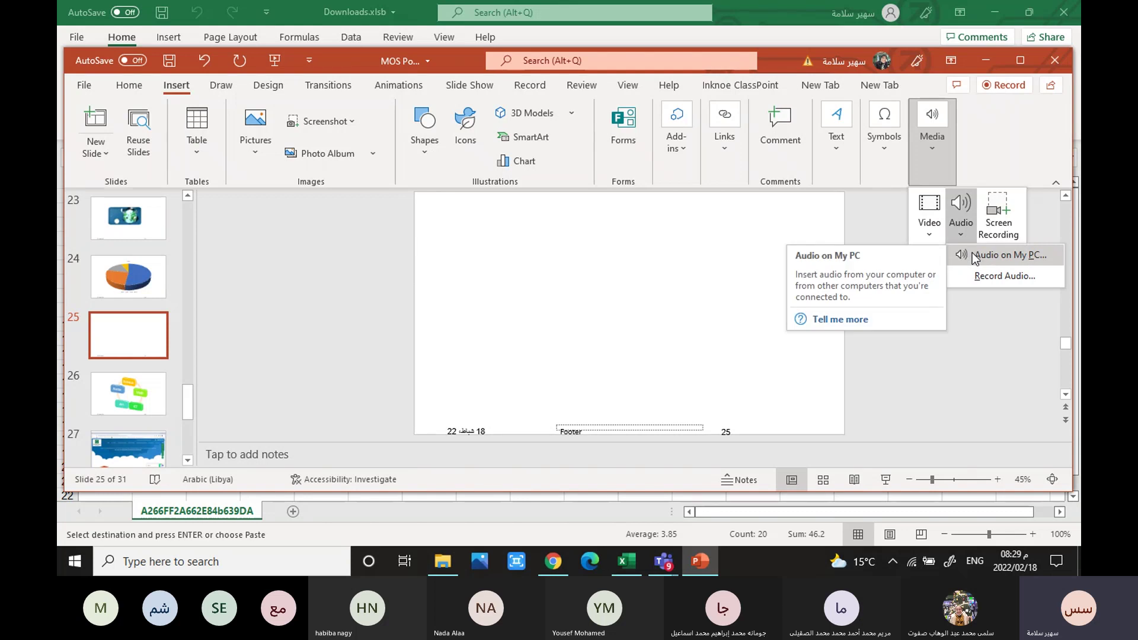
{"action": "left_click", "coordinate": [973, 252]}
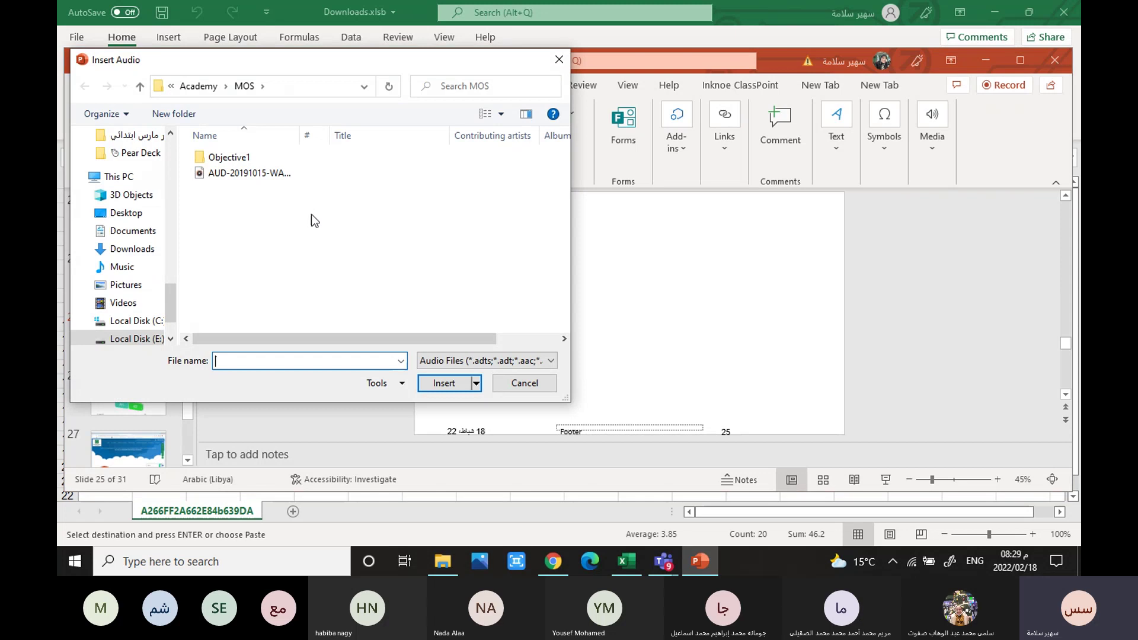
{"action": "left_click", "coordinate": [246, 175]}
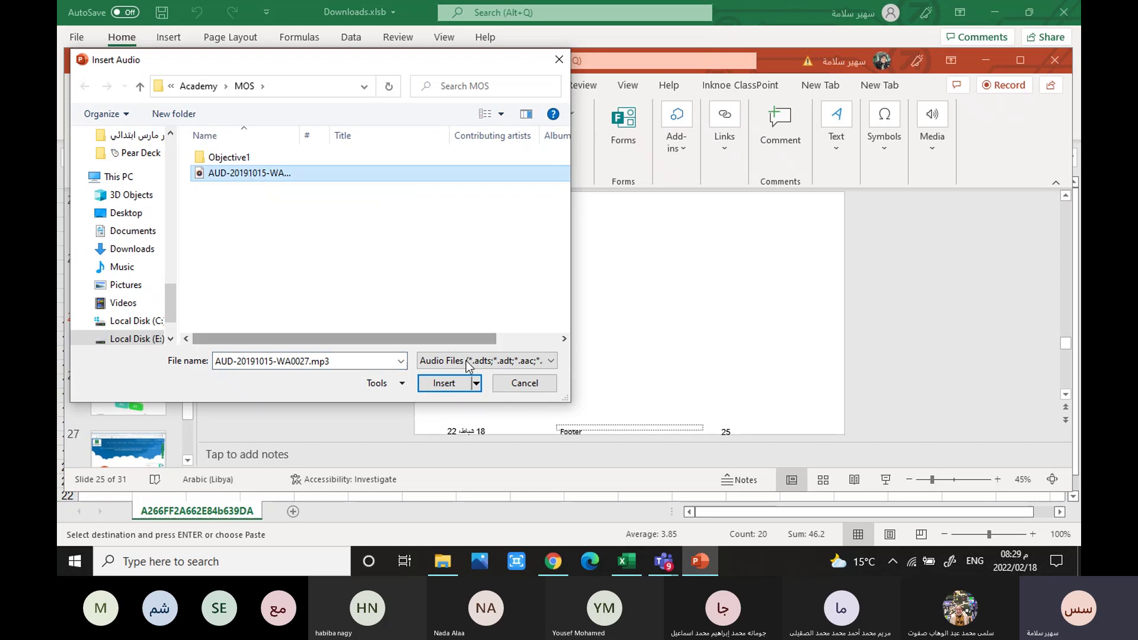
{"action": "left_click", "coordinate": [442, 384]}
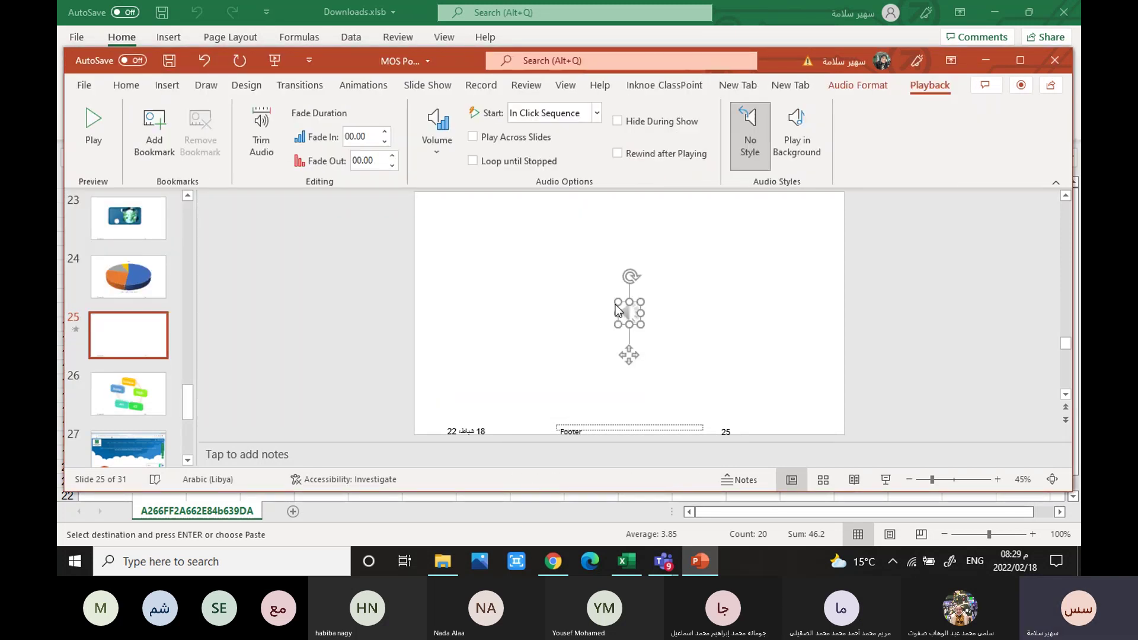
Step: Enlarge the audio icon on slide 25 to roughly three times its size and deselect it
{"action": "left_click_drag", "start_coordinate": [642, 302], "coordinate": [670, 273]}
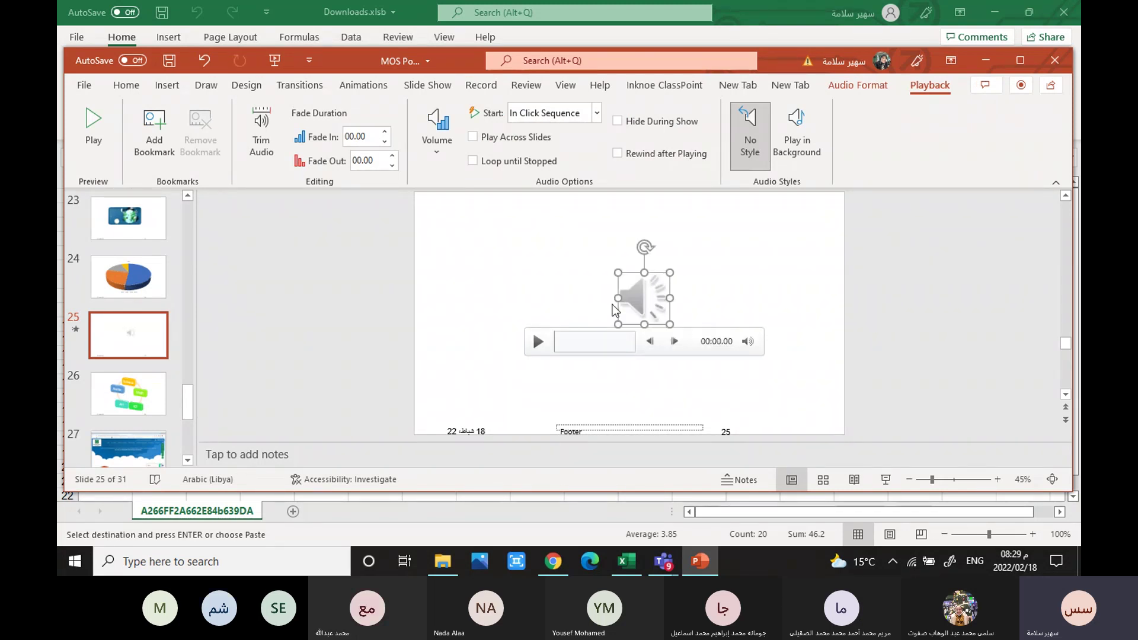
{"action": "left_click_drag", "start_coordinate": [618, 324], "coordinate": [604, 338]}
{"action": "left_click", "coordinate": [505, 311]}
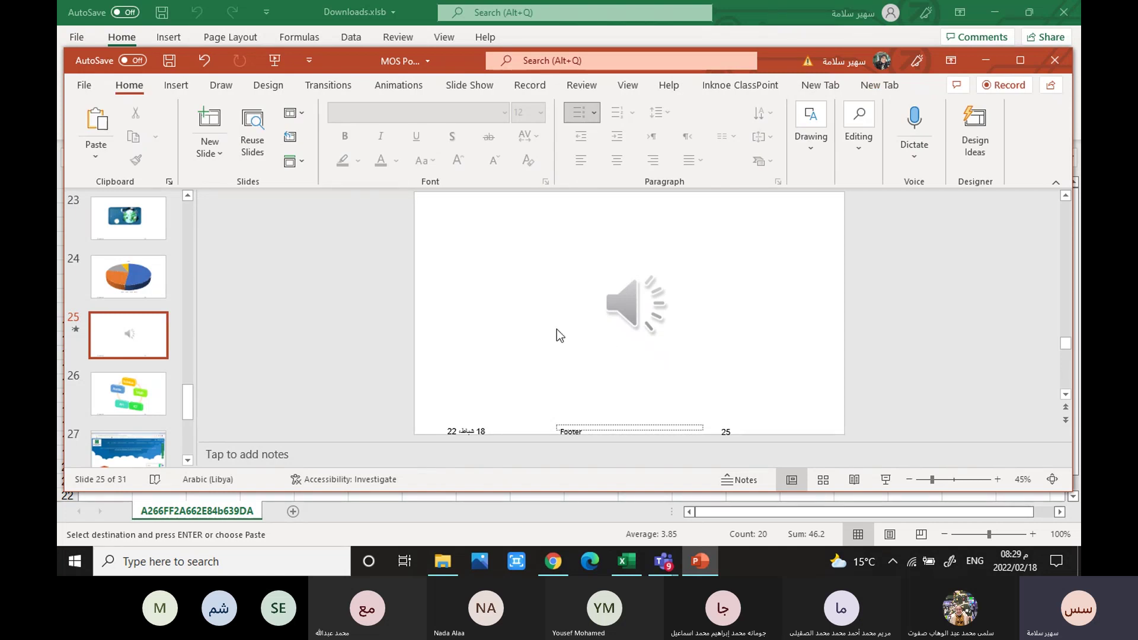
Step: Review the commands available for the audio icon on slide 25, deselect it, and display slide 23
{"action": "left_click", "coordinate": [631, 304]}
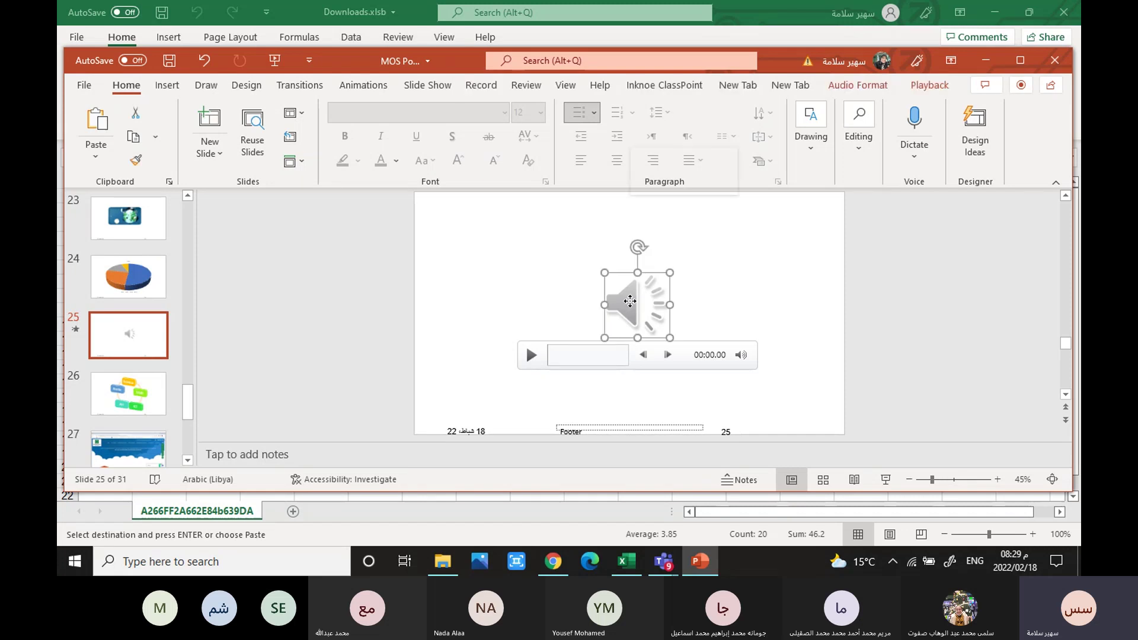
{"action": "right_click", "coordinate": [631, 304]}
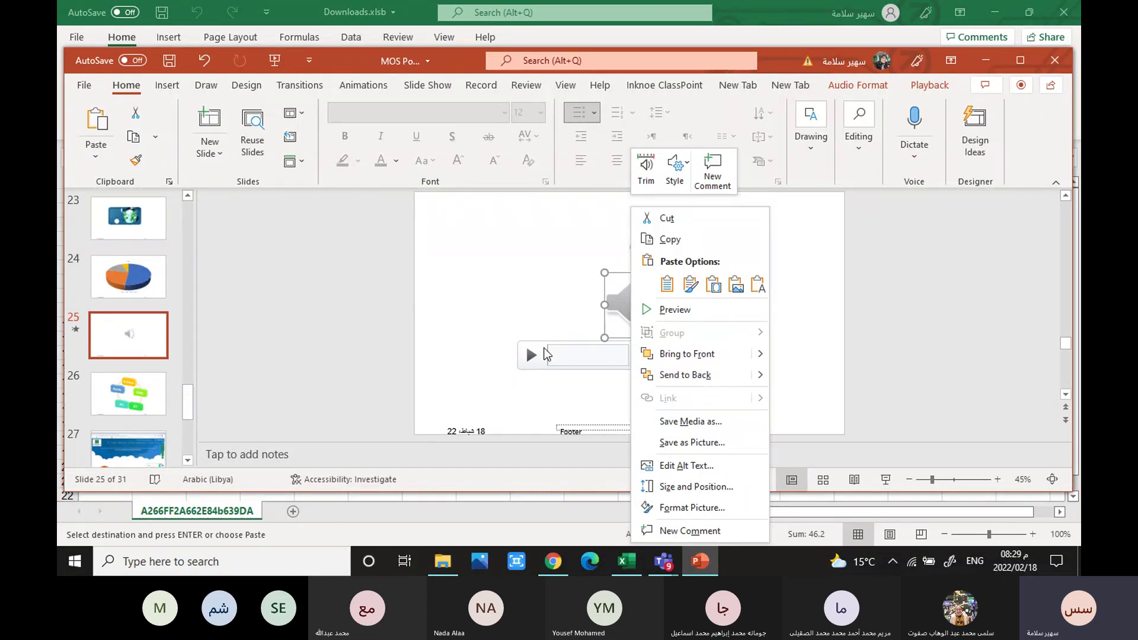
{"action": "left_click", "coordinate": [530, 272]}
{"action": "left_click", "coordinate": [503, 268]}
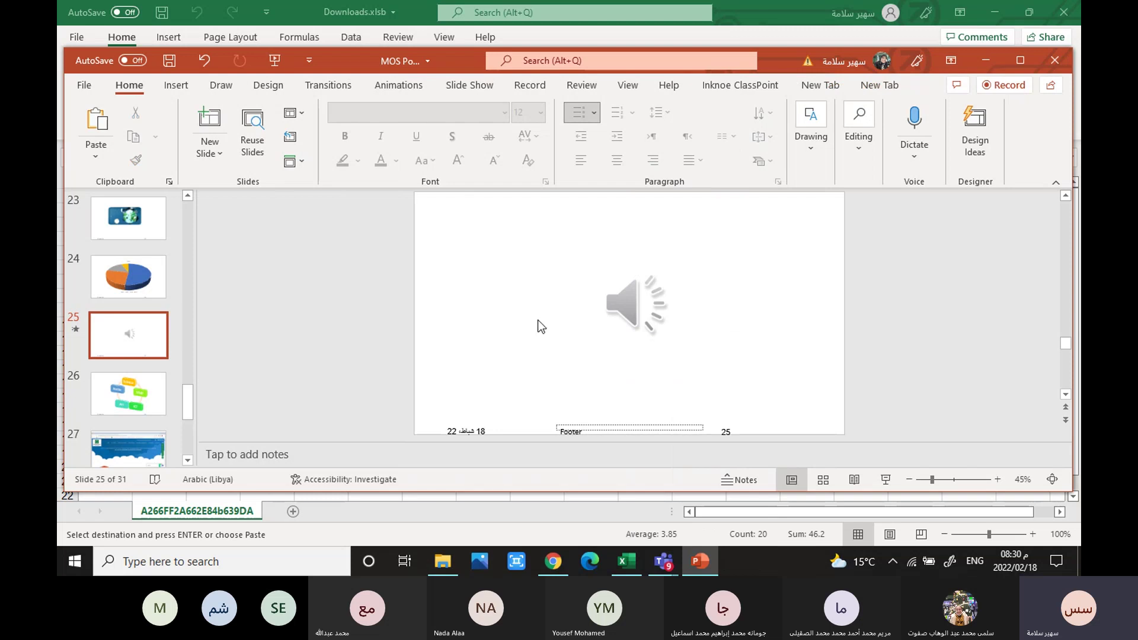
{"action": "left_click", "coordinate": [130, 222]}
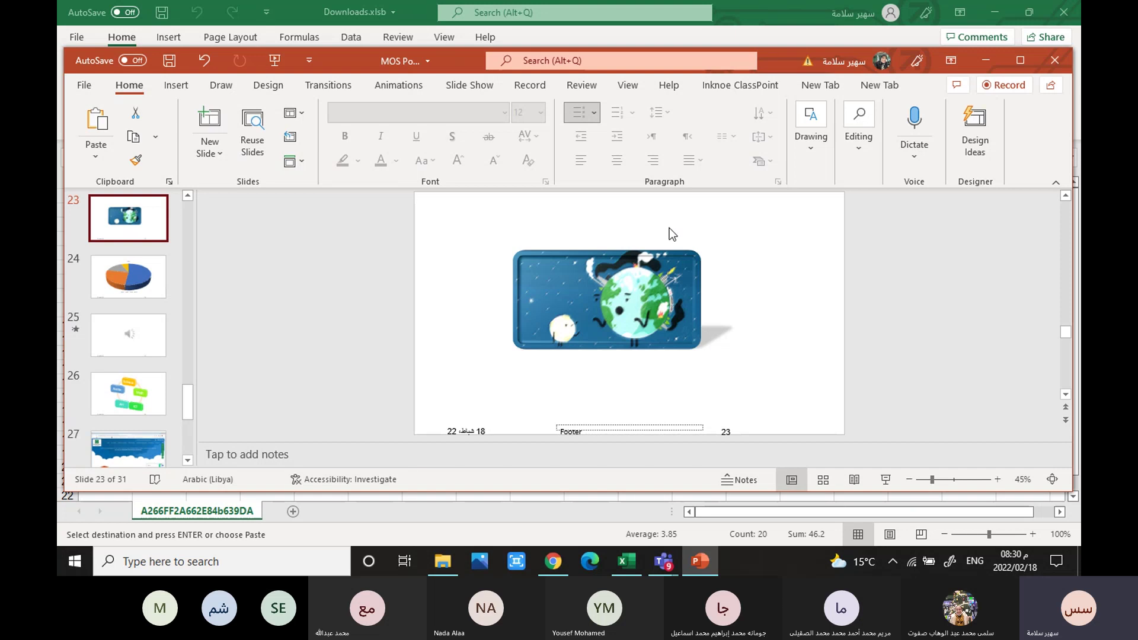
Step: Minimize the presentation, the Downloads.xlsb workbook and the browser window
{"action": "left_click", "coordinate": [986, 61]}
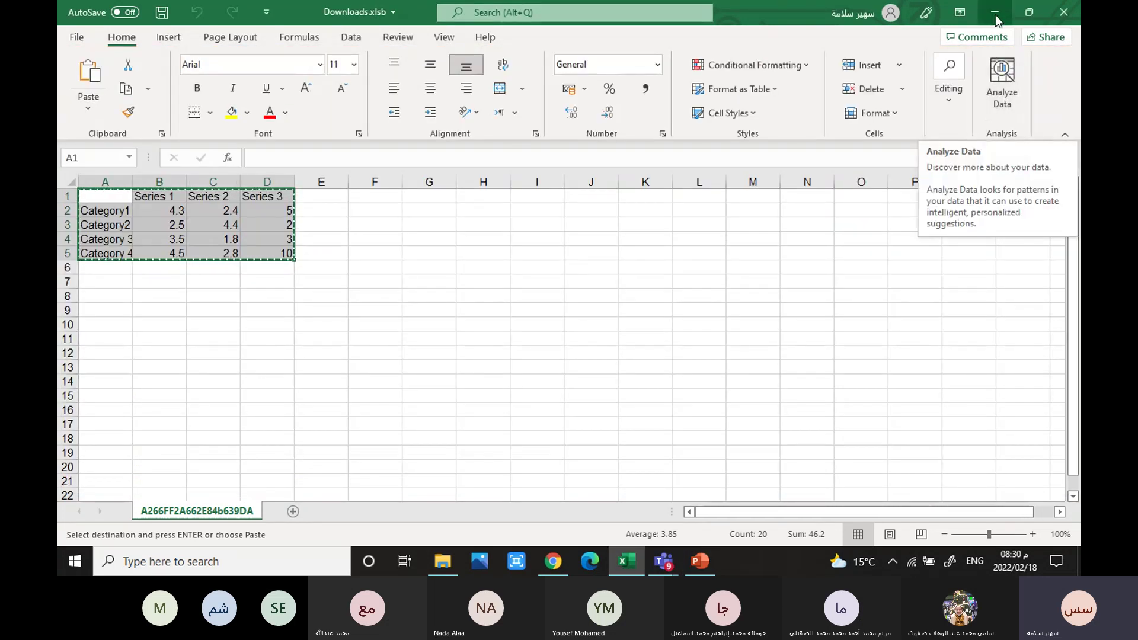
{"action": "left_click", "coordinate": [995, 12]}
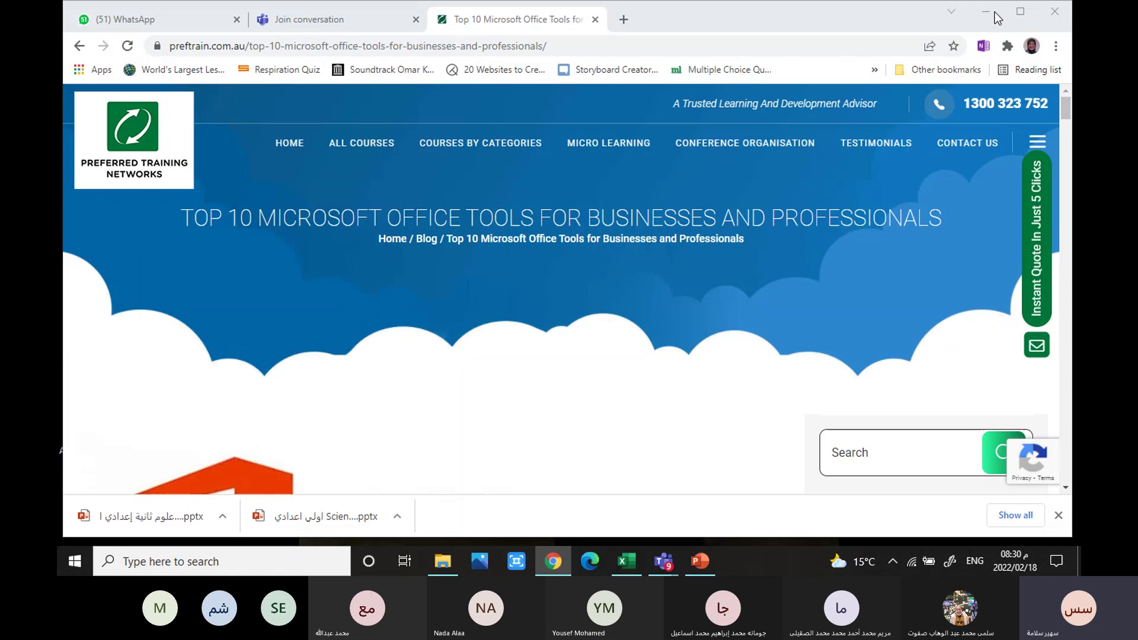
{"action": "left_click", "coordinate": [995, 12]}
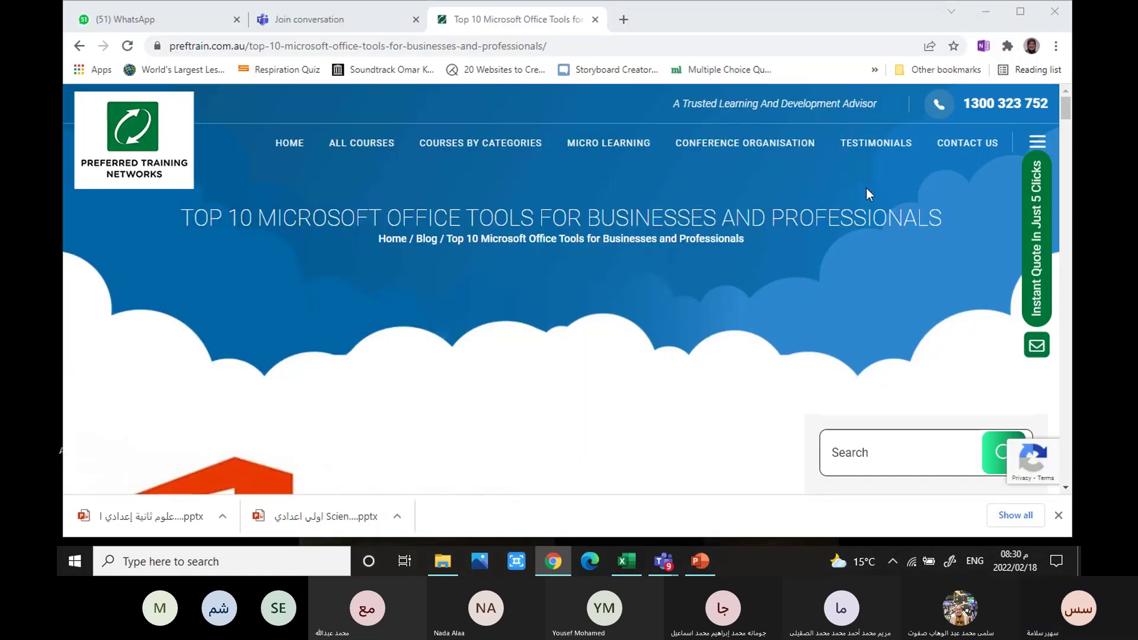
Step: Switch to the Microsoft Teams meeting window and stop sharing the screen
{"action": "mouse_move", "coordinate": [668, 565]}
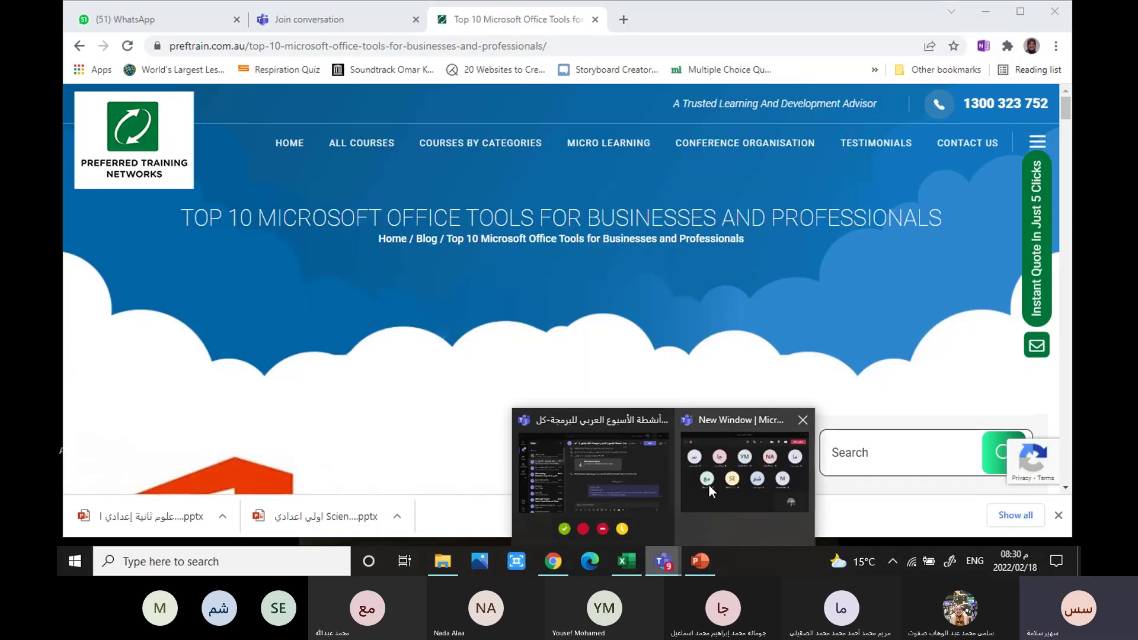
{"action": "left_click", "coordinate": [726, 473]}
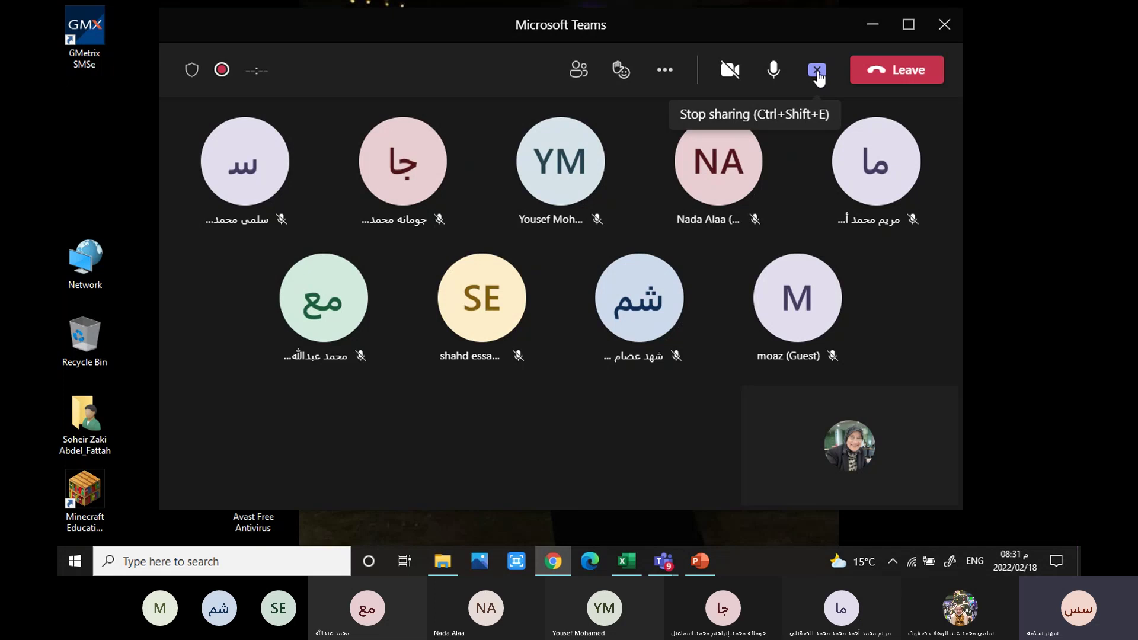
{"action": "left_click", "coordinate": [817, 72]}
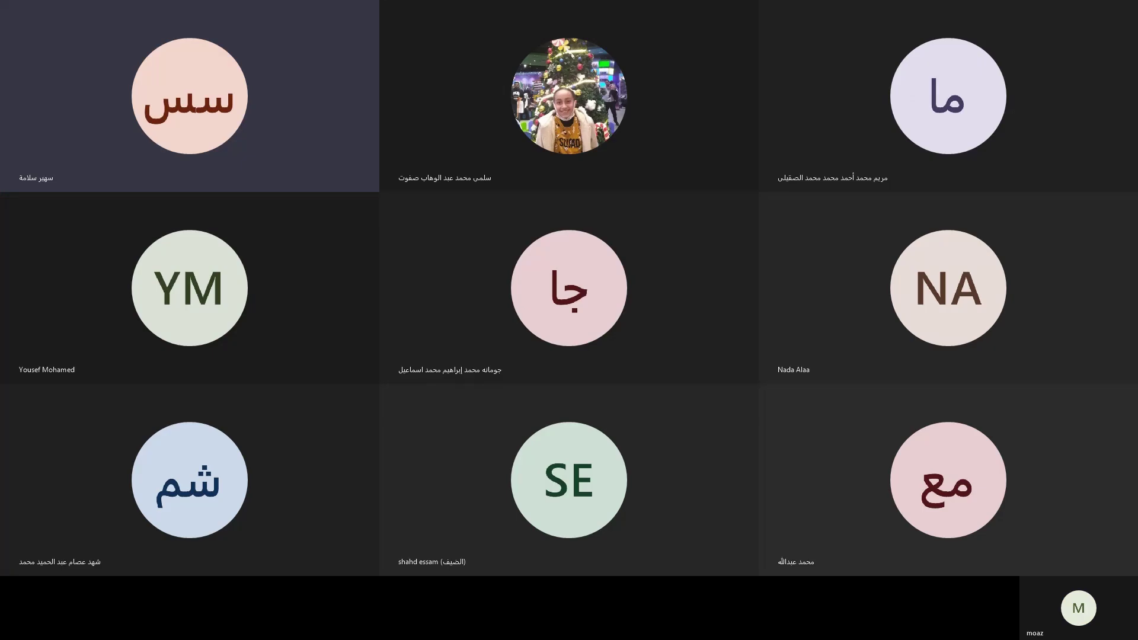